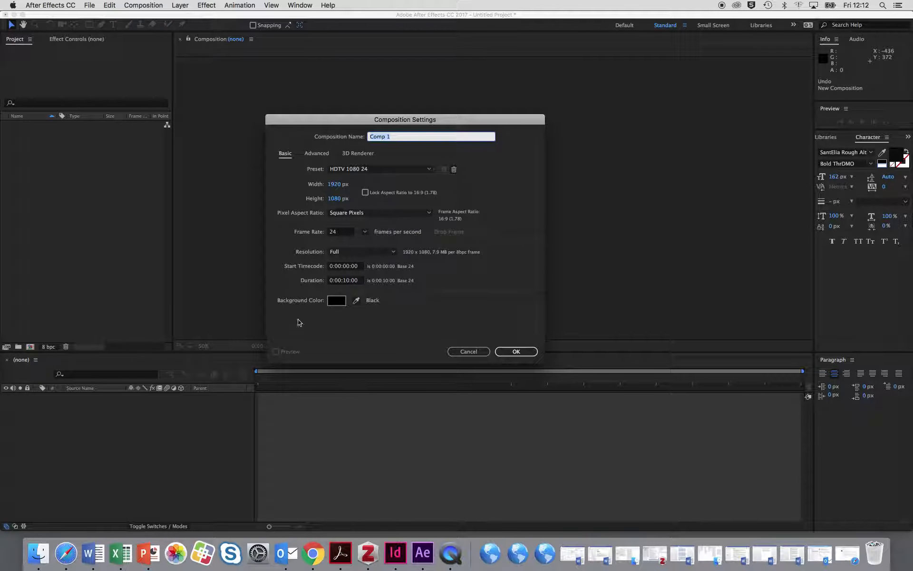
# Create a 10-second HDTV 1080 24 composition and add a full-frame solid layer in a slightly lighter blue.
pyautogui.click(517, 353)
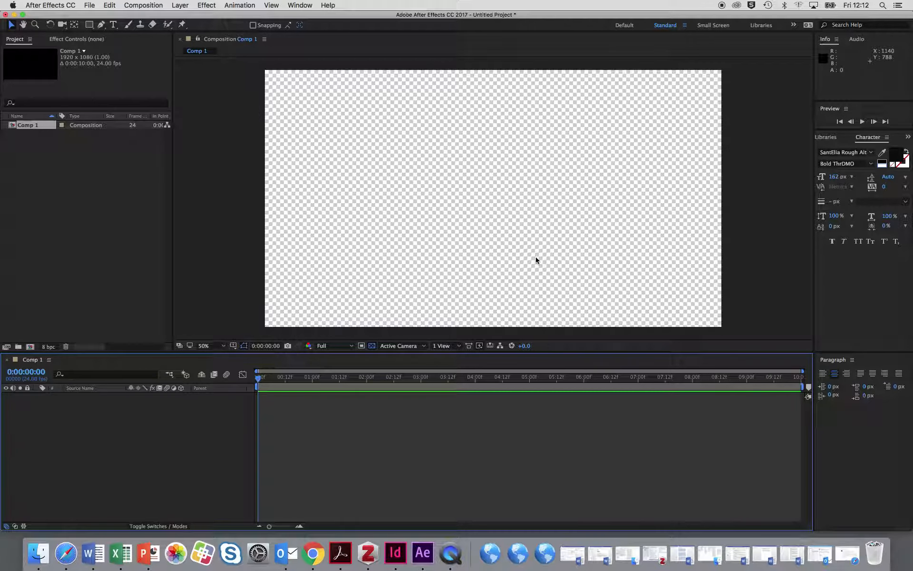
pyautogui.click(175, 4)
pyautogui.moveTo(181, 17)
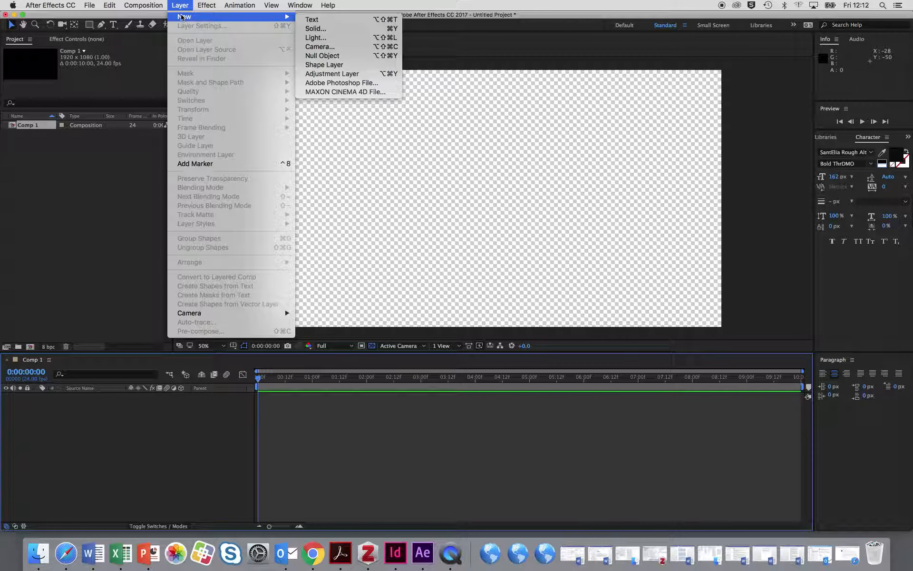
pyautogui.click(341, 31)
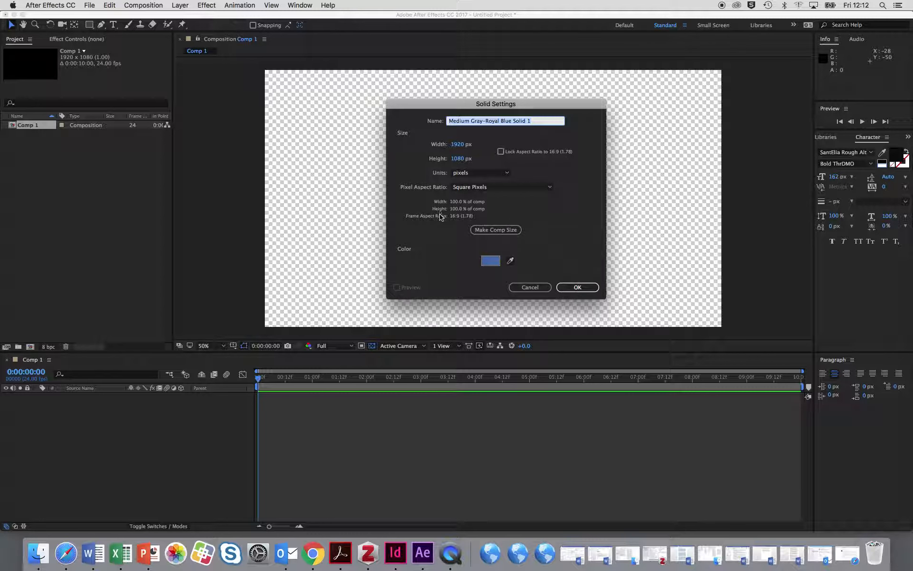
pyautogui.click(482, 262)
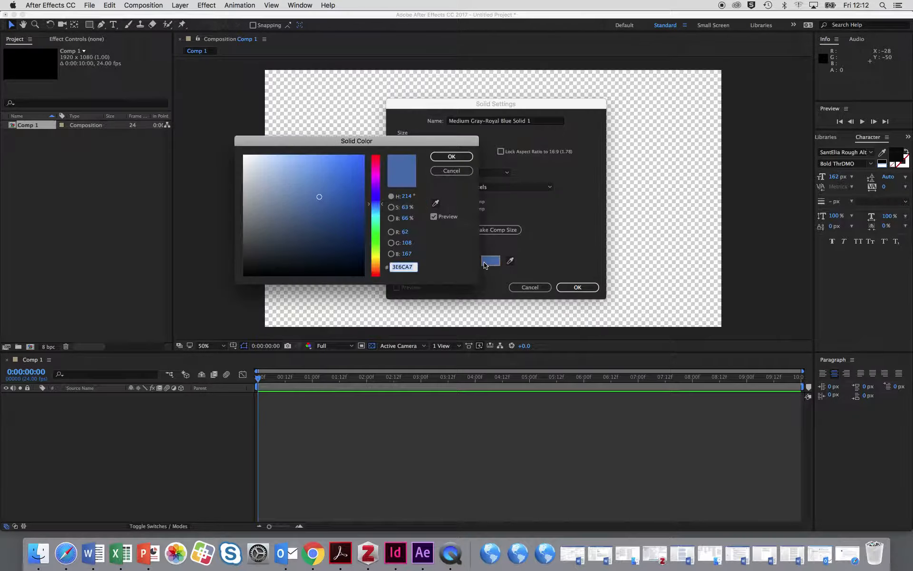
pyautogui.moveTo(321, 197)
pyautogui.mouseDown()
pyautogui.moveTo(311, 205)
pyautogui.moveTo(305, 193)
pyautogui.moveTo(314, 189)
pyautogui.mouseUp()
pyautogui.click(452, 156)
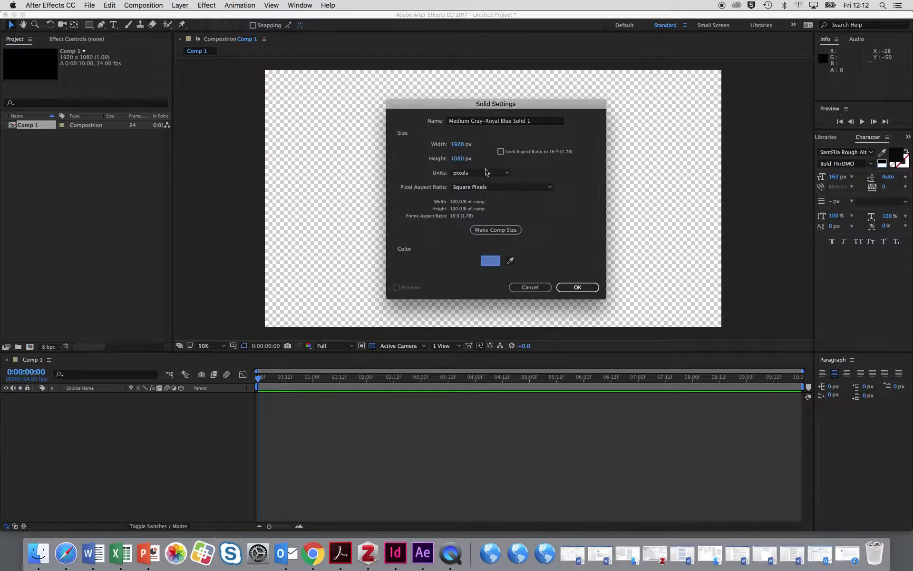
pyautogui.click(577, 287)
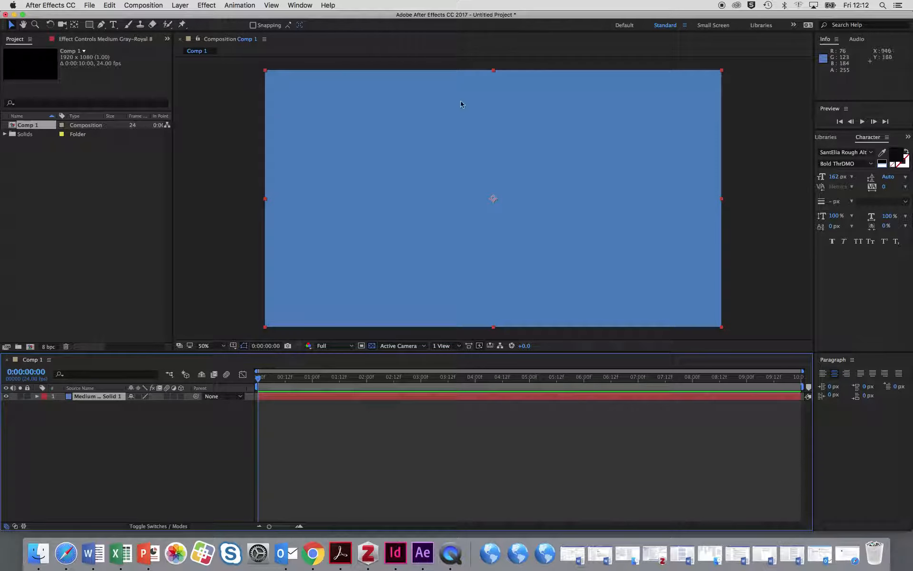
# Check the blue solid's layer settings and lock the layer.
pyautogui.click(185, 6)
pyautogui.click(188, 26)
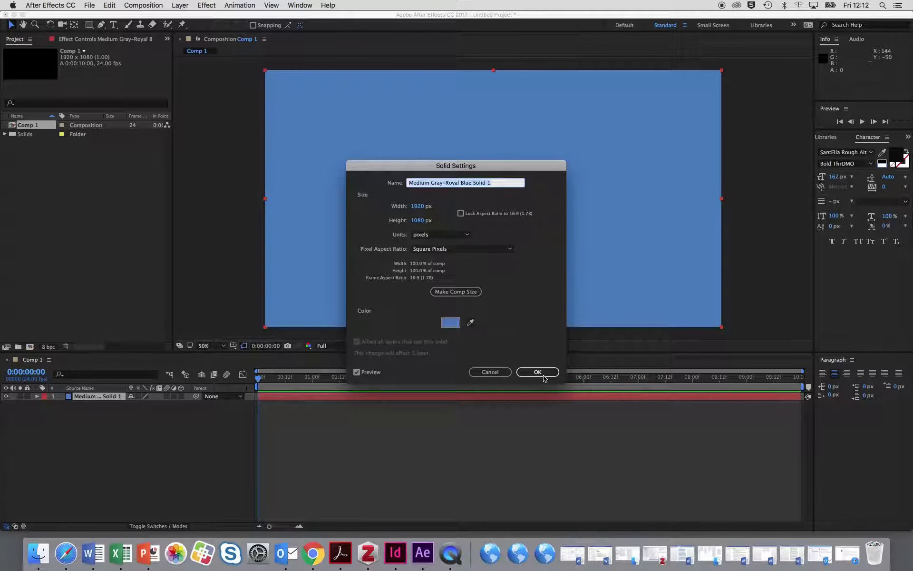
pyautogui.click(537, 372)
pyautogui.moveTo(307, 377); pyautogui.dragTo(127, 380)
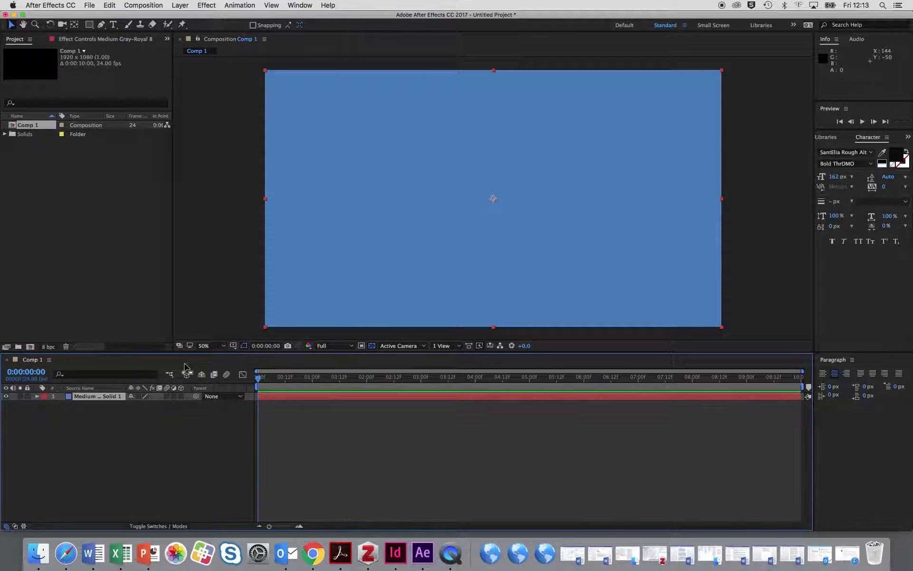
pyautogui.click(27, 396)
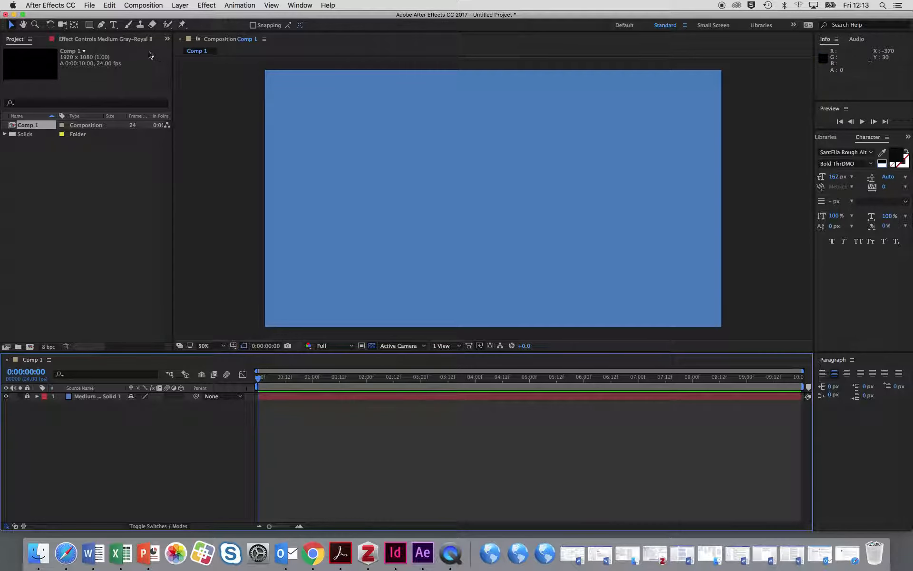
# Add a text box near the top of the frame reading "Reaveal a Mask", wide enough for a single line.
pyautogui.click(114, 26)
pyautogui.moveTo(362, 100); pyautogui.dragTo(597, 151)
pyautogui.write('Rea')
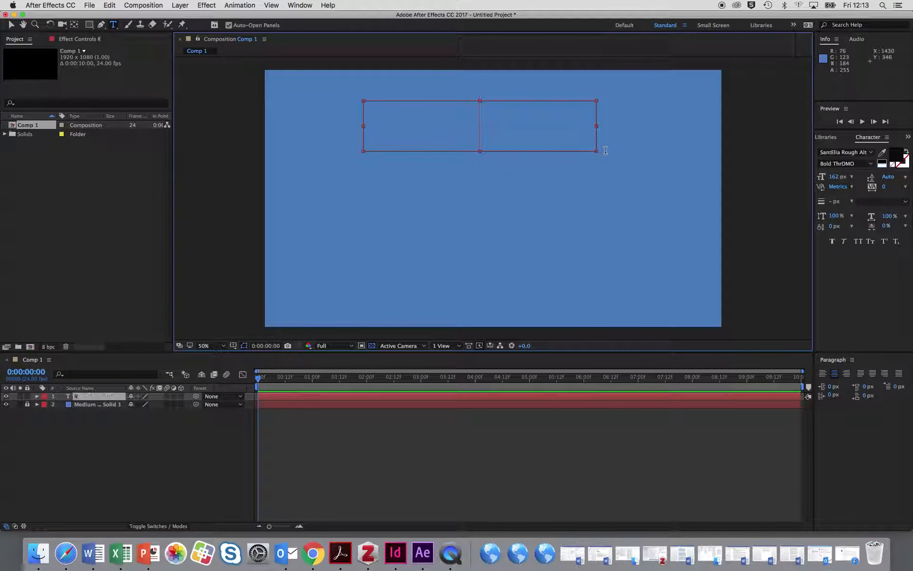
pyautogui.write('vea')
pyautogui.press('BackSpace')
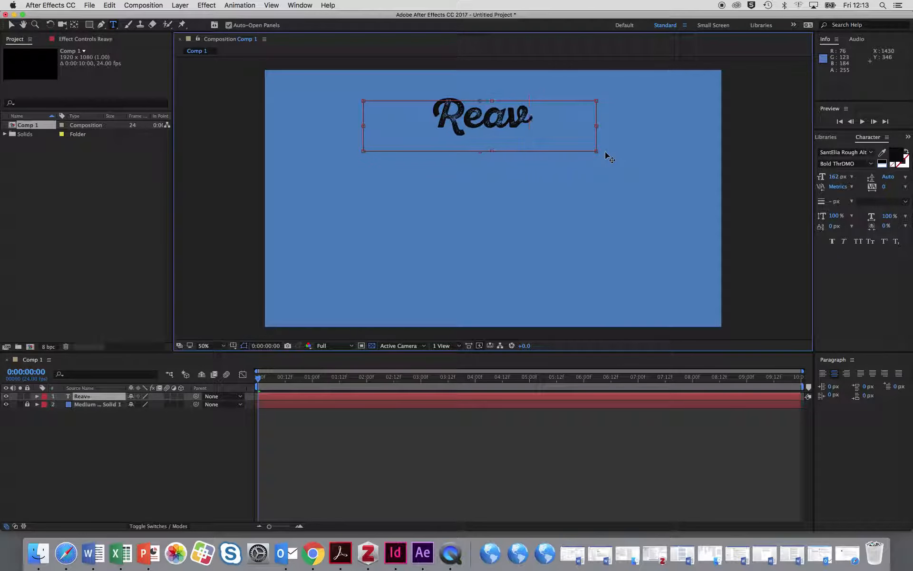
pyautogui.write('eal a Mas')
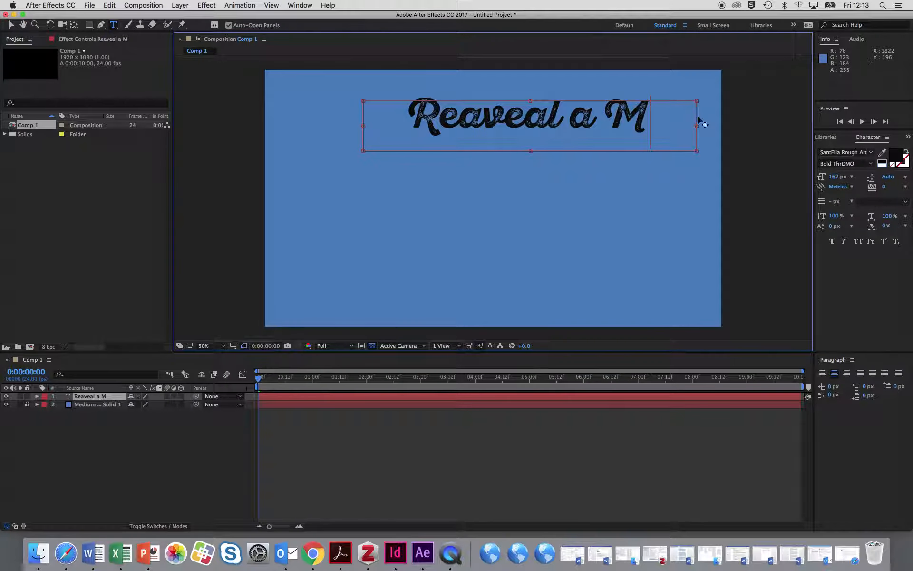
pyautogui.write('k')
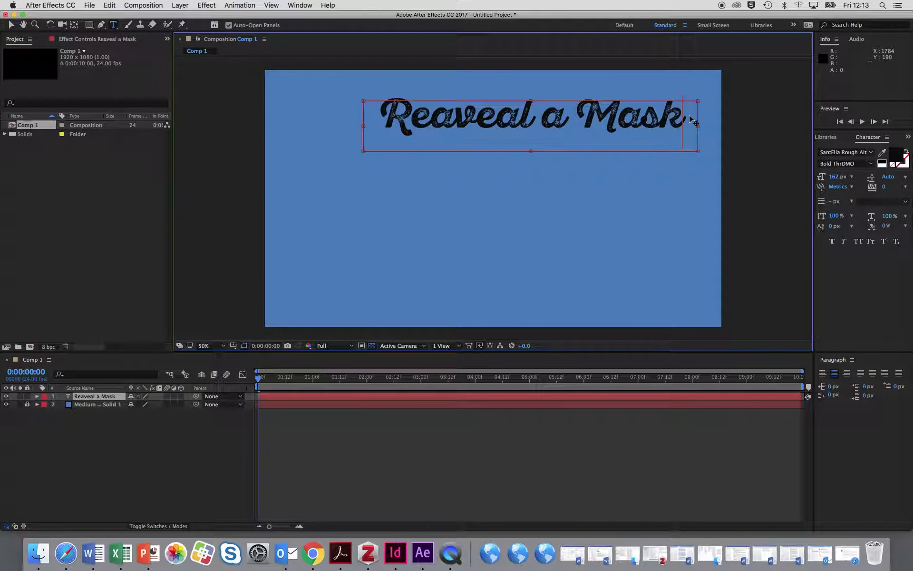
# Set the font of the whole "Reaveal a Mask" text to Amatic SC Regular.
pyautogui.hotkey('alt', 'shift', 'Left')
pyautogui.hotkey('alt', 'shift', 'Left')
pyautogui.hotkey('alt', 'shift', 'Left')
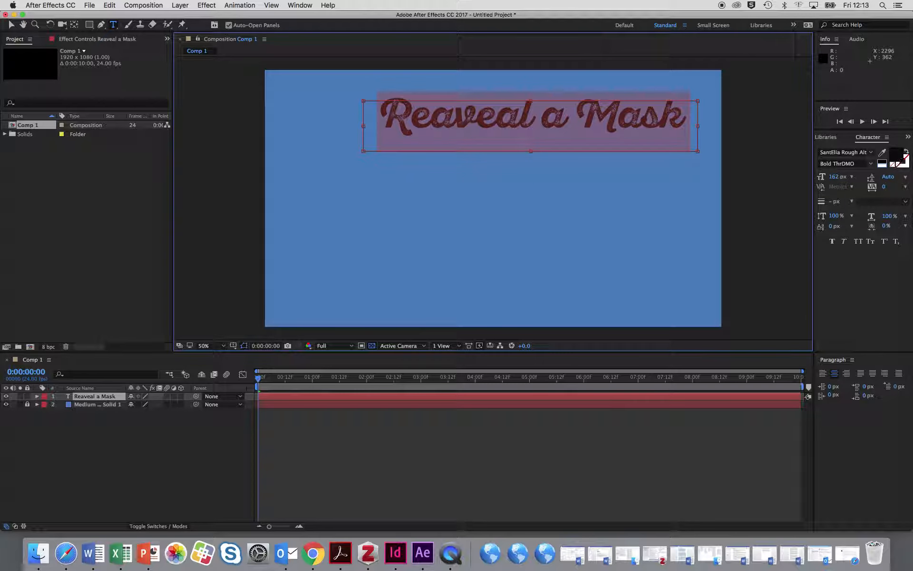
pyautogui.click(870, 153)
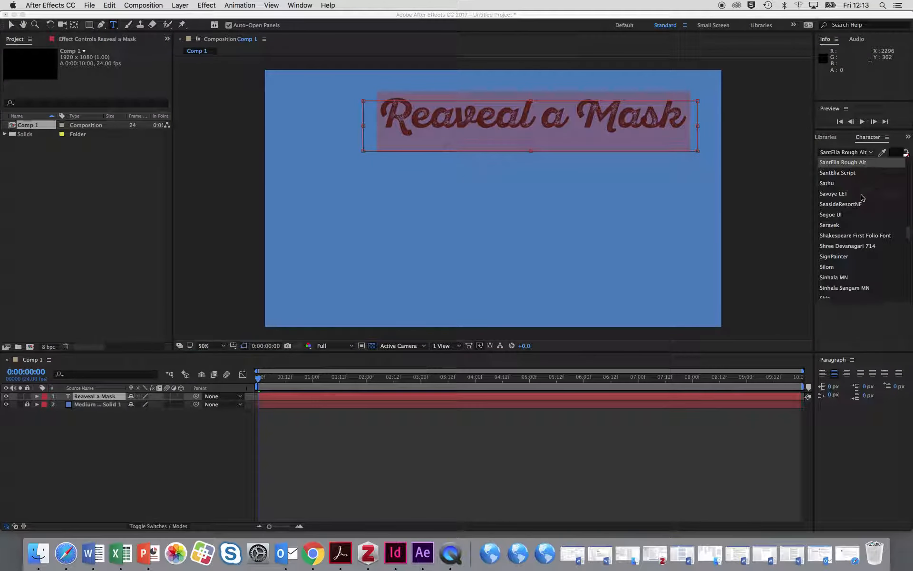
pyautogui.scroll(20, 859, 225)
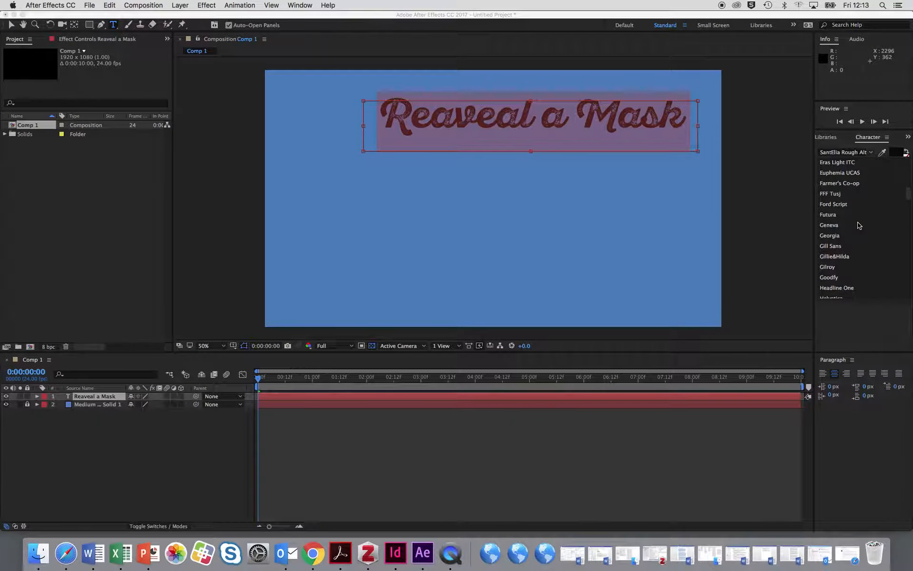
pyautogui.scroll(5, 859, 226)
pyautogui.click(831, 198)
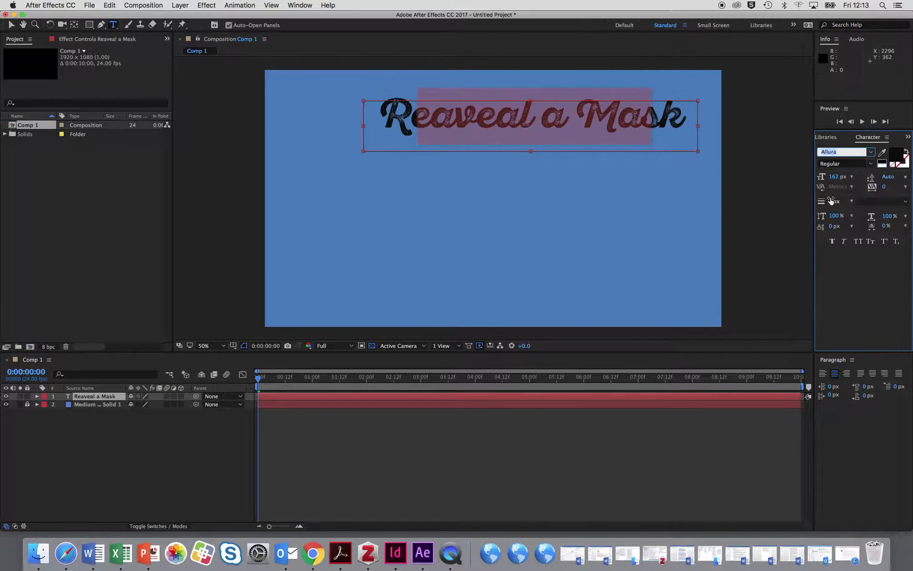
pyautogui.press('Down')
pyautogui.press('Down')
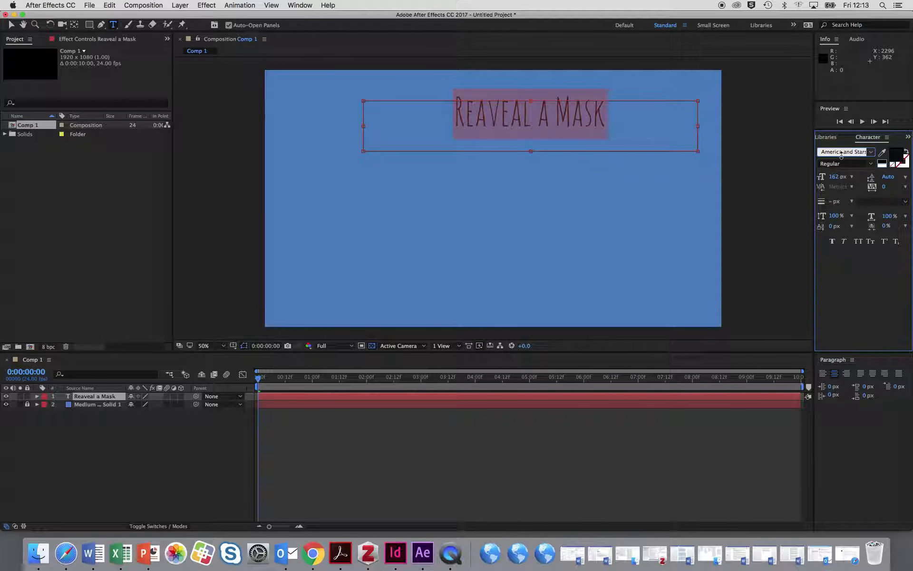
pyautogui.press('Up')
# Make the "Reaveal a Mask" text white and move it to about position 726, 252.
pyautogui.click(883, 162)
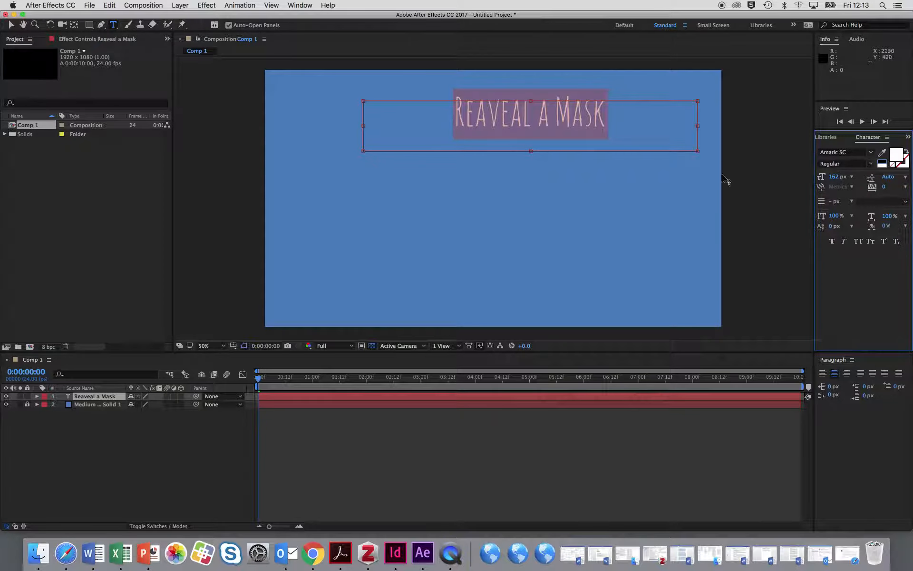
pyautogui.click(11, 24)
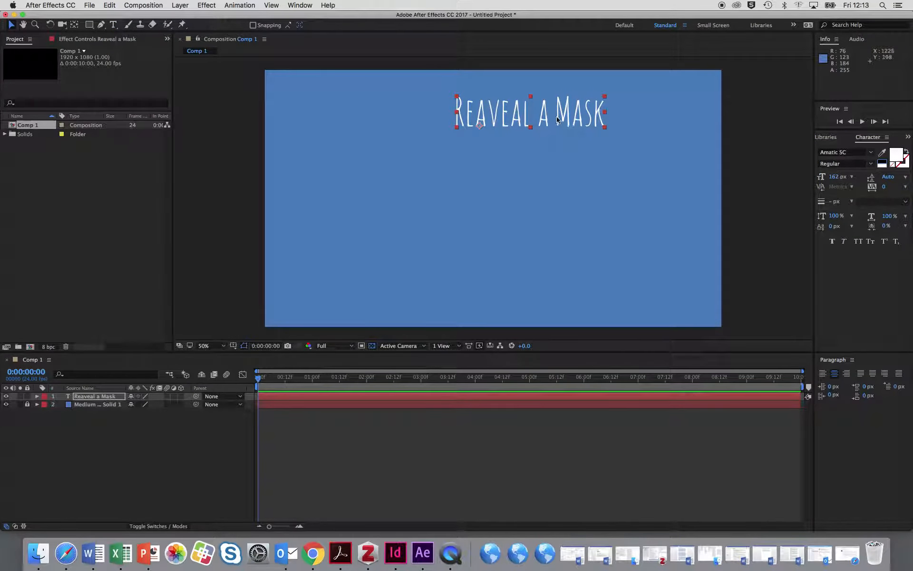
pyautogui.moveTo(557, 116); pyautogui.dragTo(514, 121)
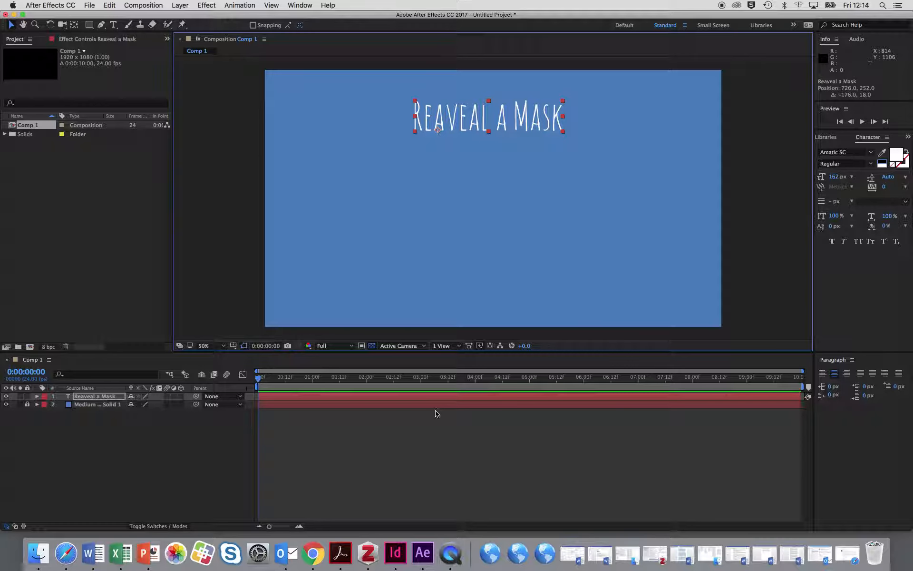
# Add a second text box below the white text, reading "Pop up From Mask".
pyautogui.click(114, 25)
pyautogui.moveTo(352, 148); pyautogui.dragTo(632, 204)
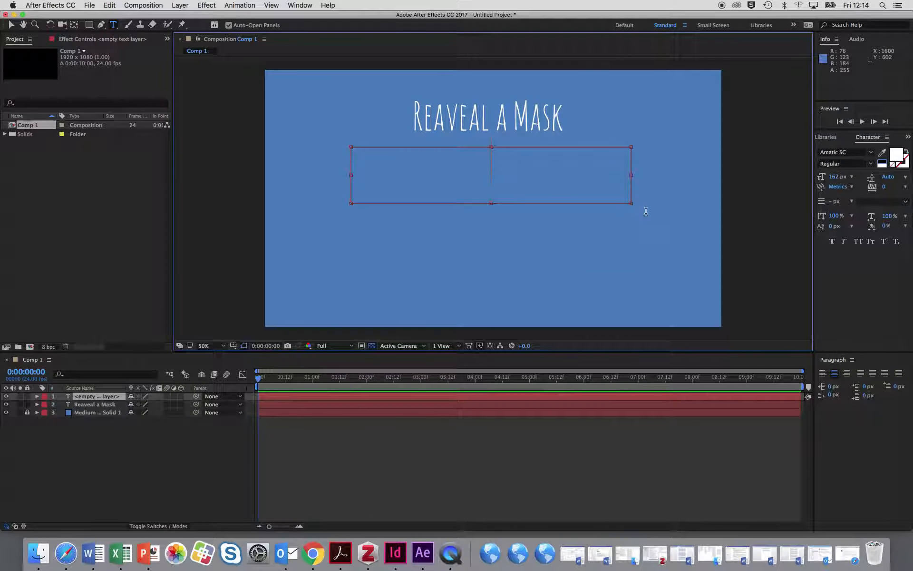
pyautogui.write('Pop up')
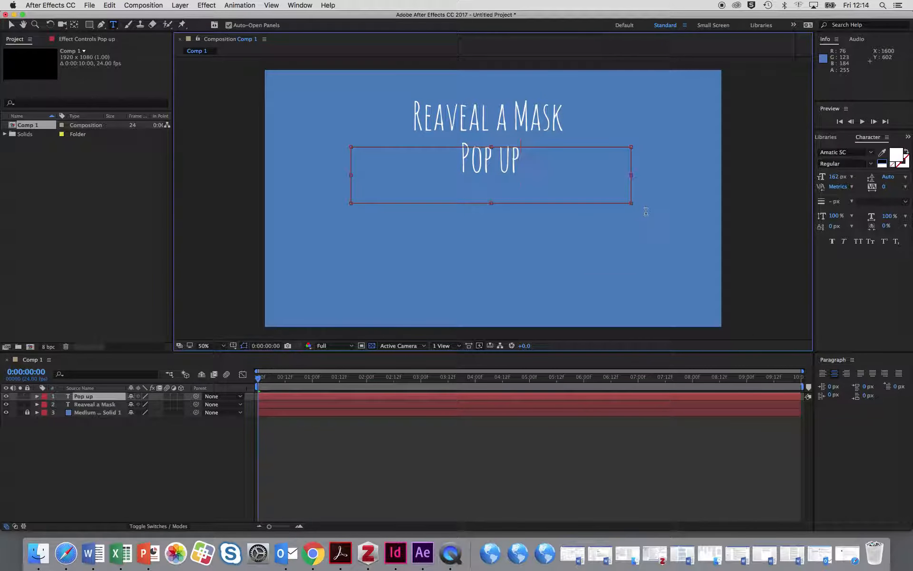
pyautogui.write(' From M')
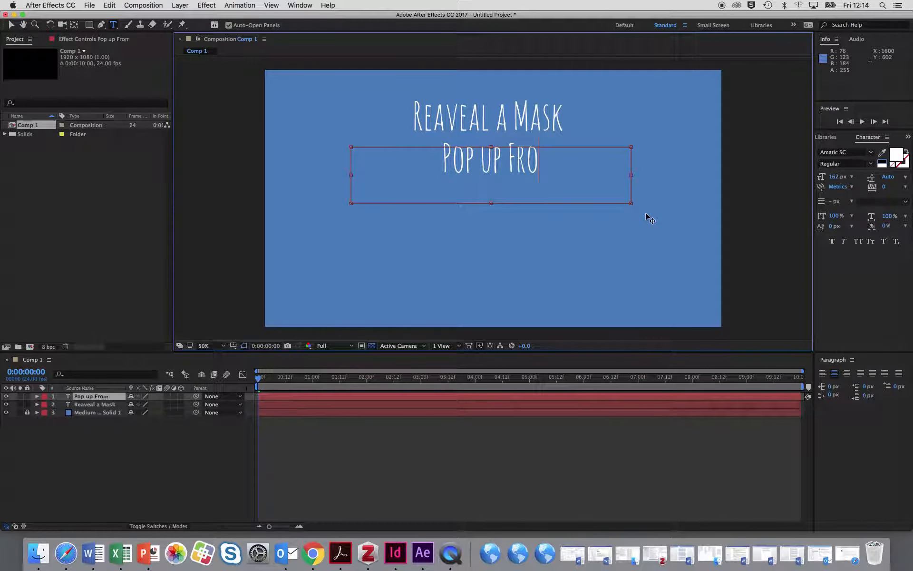
pyautogui.write('ask')
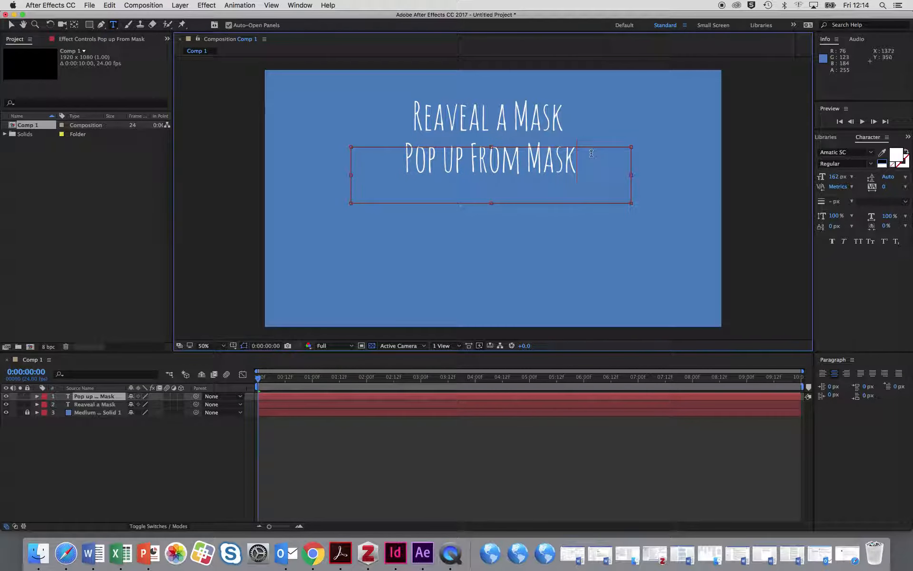
# Set the font of the whole "Pop up From Mask" text to Bakery Regular.
pyautogui.moveTo(579, 160); pyautogui.dragTo(372, 160)
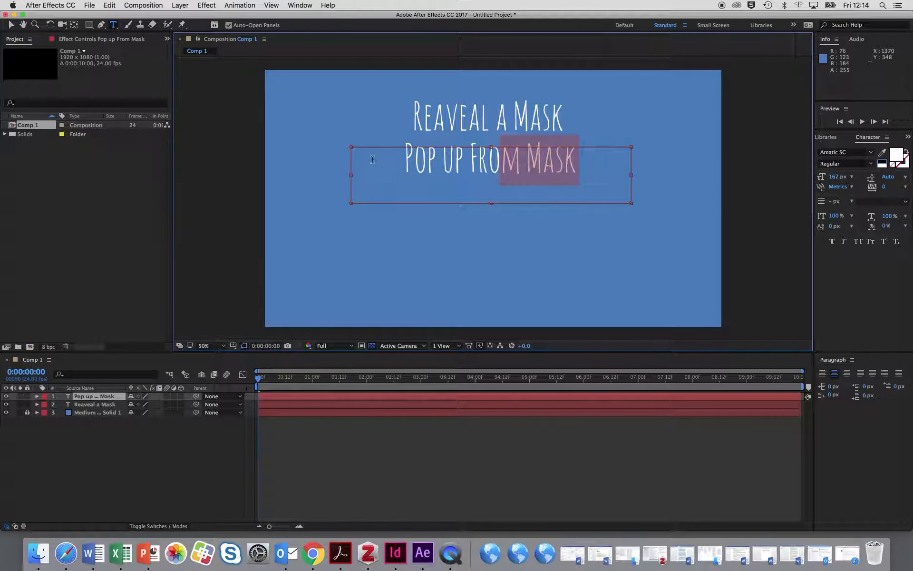
pyautogui.click(870, 152)
pyautogui.click(871, 153)
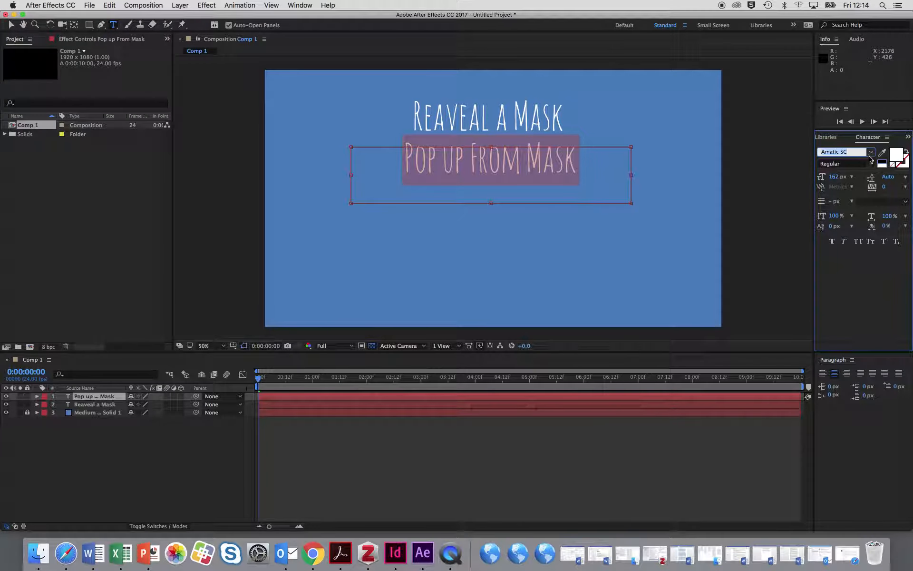
pyautogui.click(871, 153)
pyautogui.scroll(-3, 846, 229)
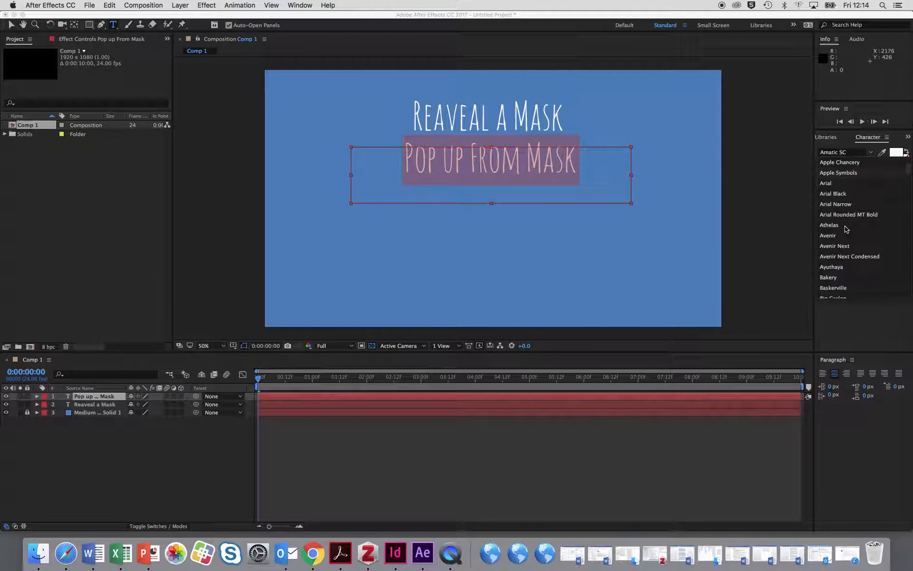
pyautogui.click(841, 244)
pyautogui.click(852, 152)
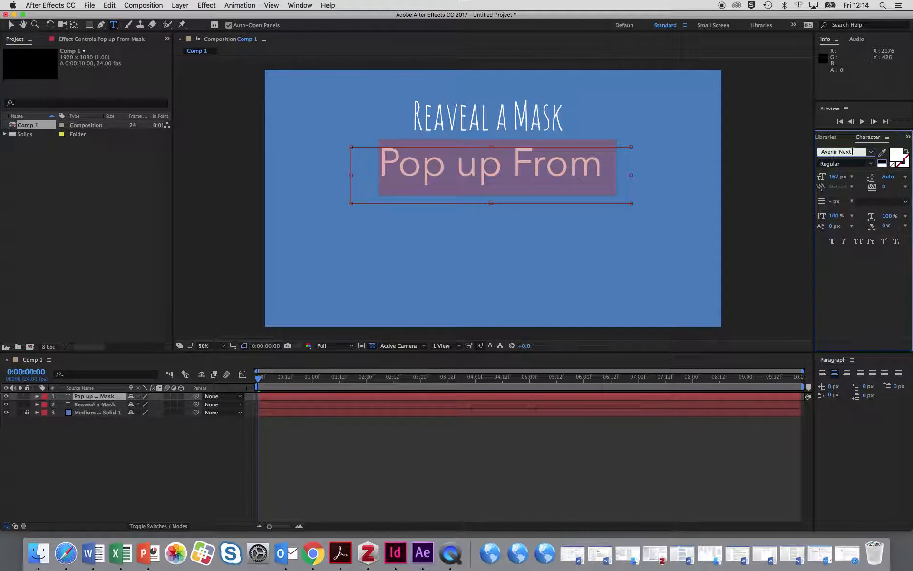
pyautogui.press('Down')
pyautogui.press('Down')
pyautogui.press('Down')
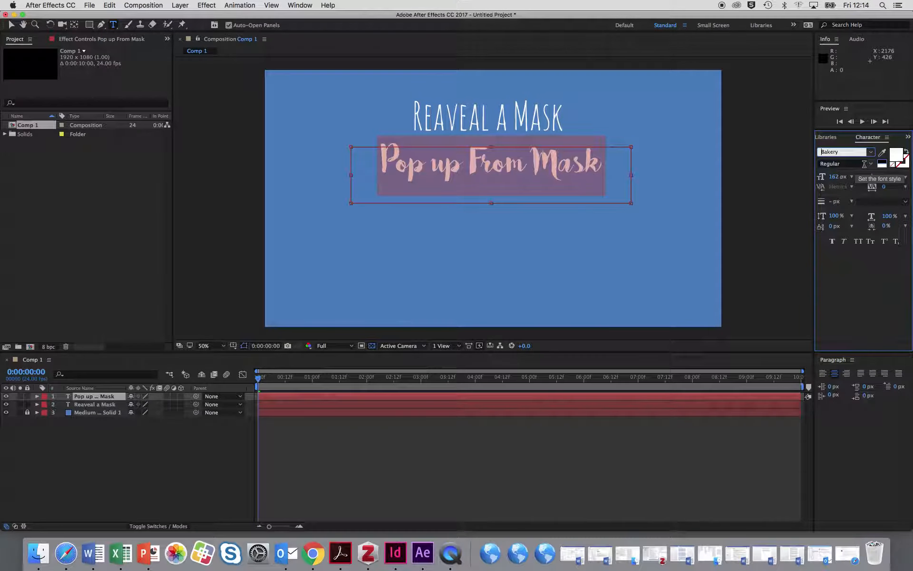
# Change the fill color of "Pop up From Mask" to lime green, about #BAD810, and leave the text deselected.
pyautogui.click(900, 153)
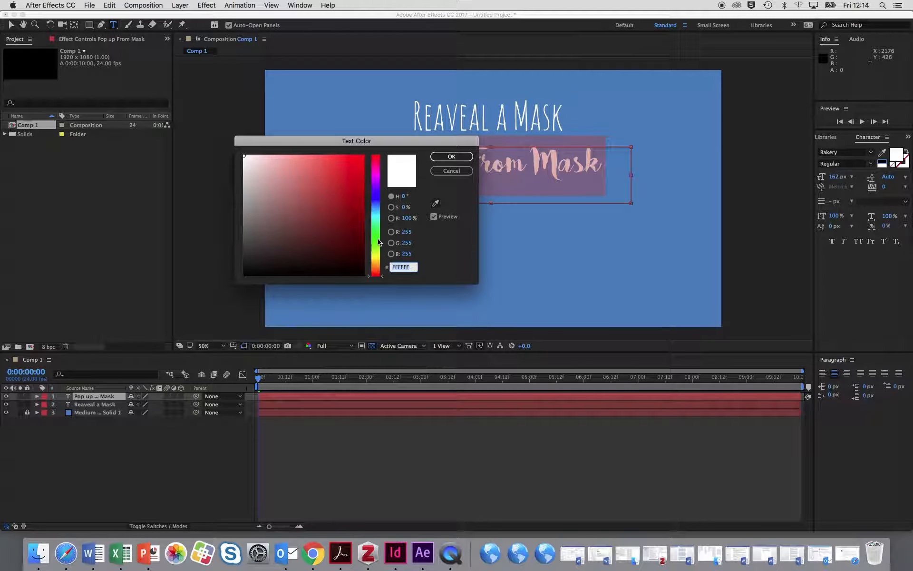
pyautogui.click(379, 253)
pyautogui.click(355, 172)
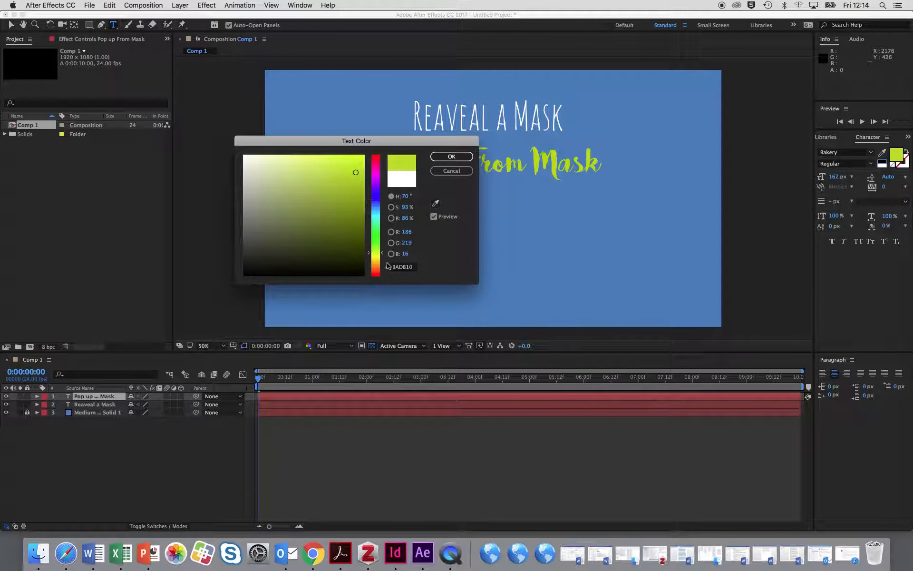
pyautogui.moveTo(381, 253); pyautogui.dragTo(382, 253)
pyautogui.click(452, 156)
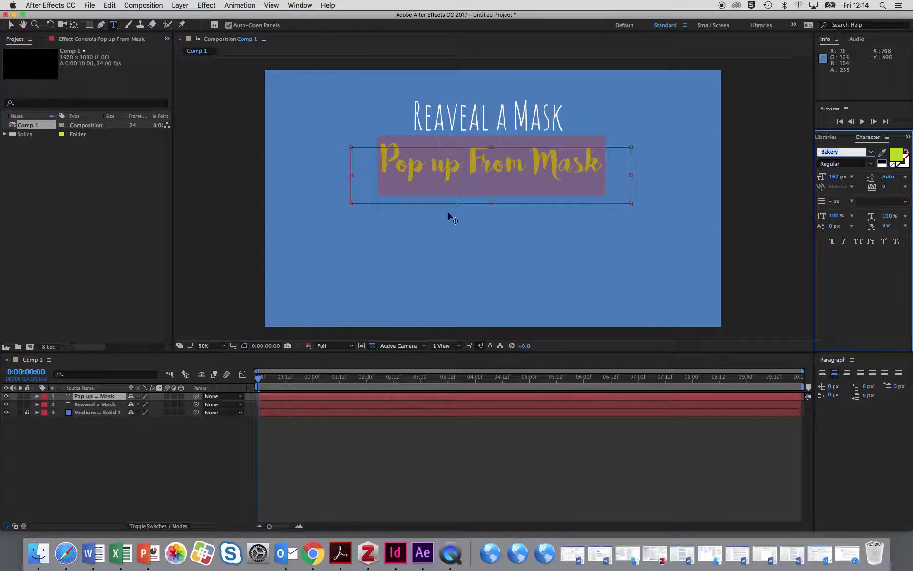
pyautogui.click(473, 479)
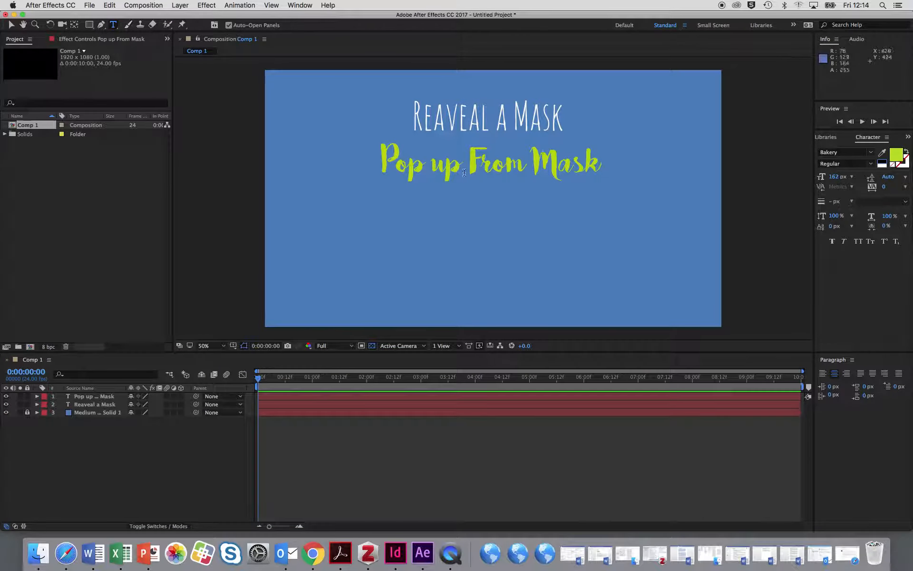
# Add a third text box below the lime green text, reading "Text on a Path".
pyautogui.moveTo(362, 203); pyautogui.dragTo(661, 251)
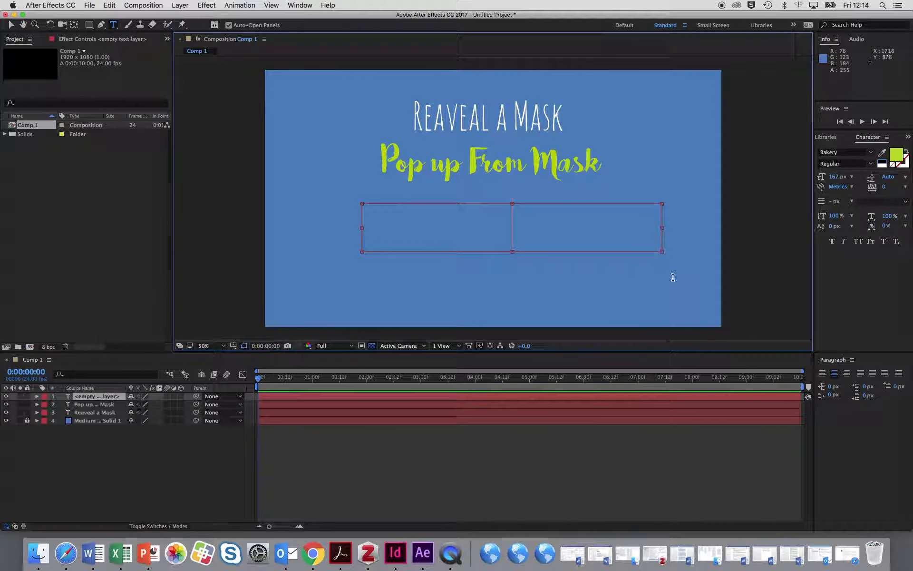
pyautogui.write('Text on')
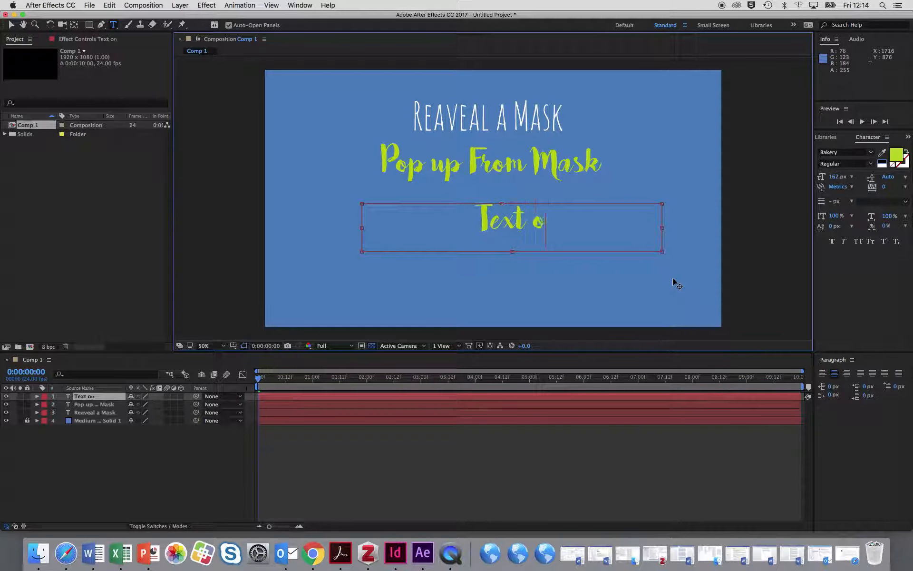
pyautogui.write(' a Path')
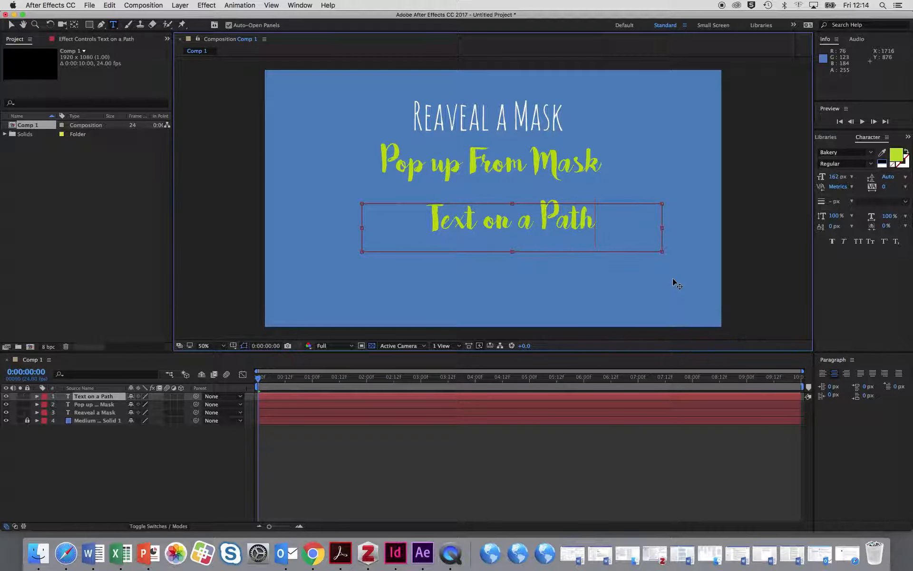
# Set the font of the whole "Text on a Path" text to Cochin and move it to about position 959, 615.
pyautogui.moveTo(595, 217); pyautogui.dragTo(386, 206)
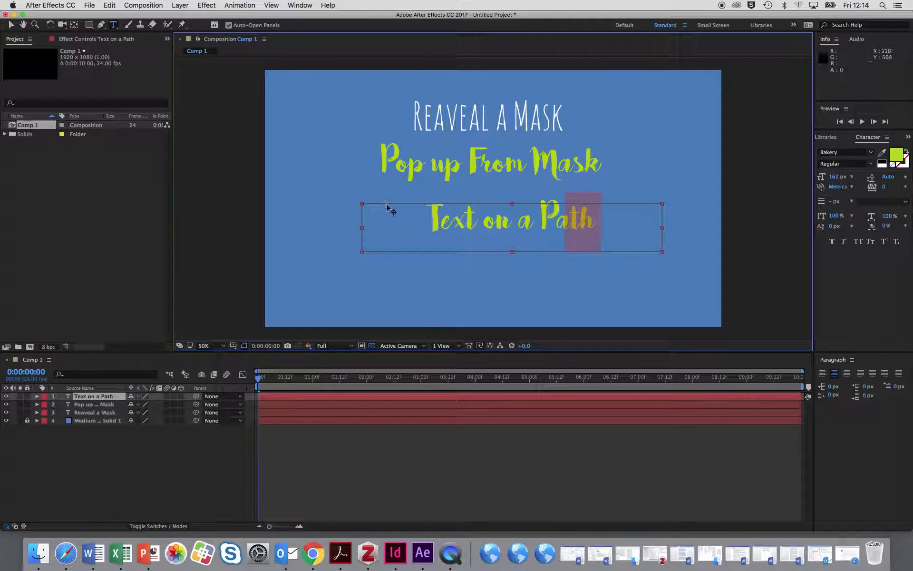
pyautogui.click(873, 153)
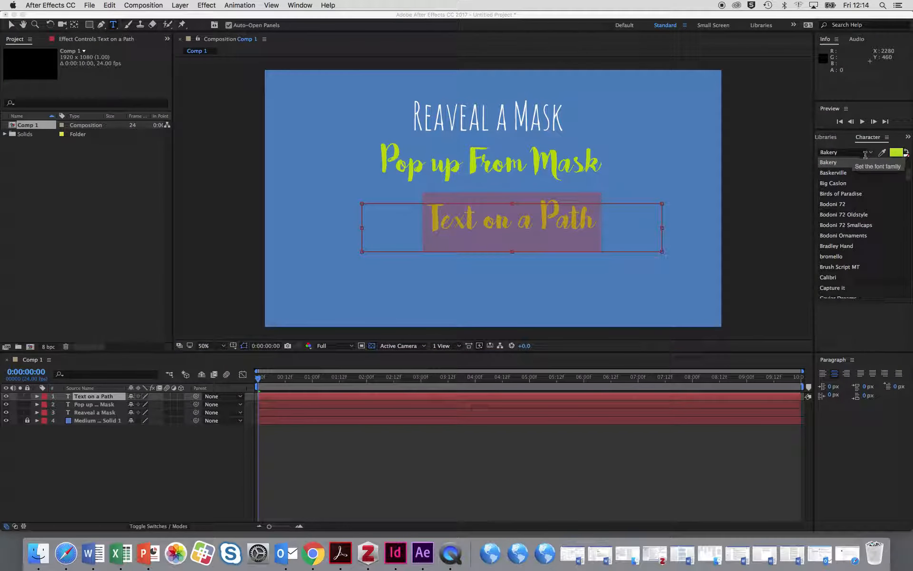
pyautogui.scroll(-5, 863, 241)
pyautogui.click(837, 267)
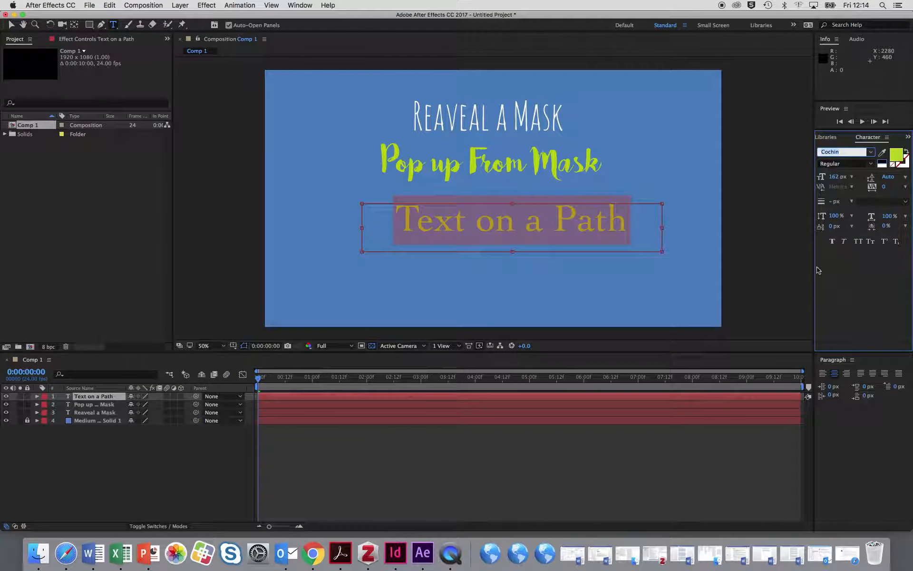
pyautogui.click(10, 26)
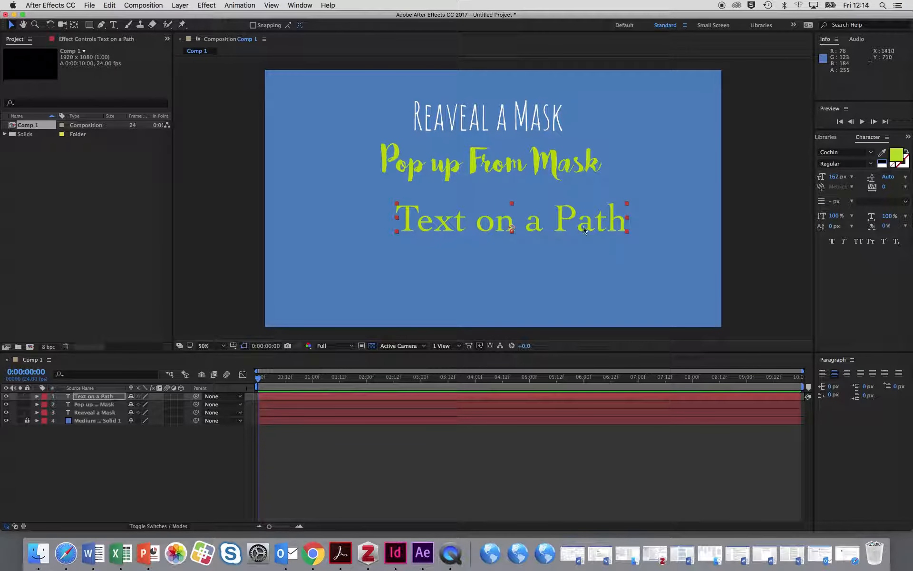
pyautogui.moveTo(588, 226)
pyautogui.mouseDown()
pyautogui.moveTo(561, 211)
pyautogui.moveTo(575, 215)
pyautogui.mouseUp()
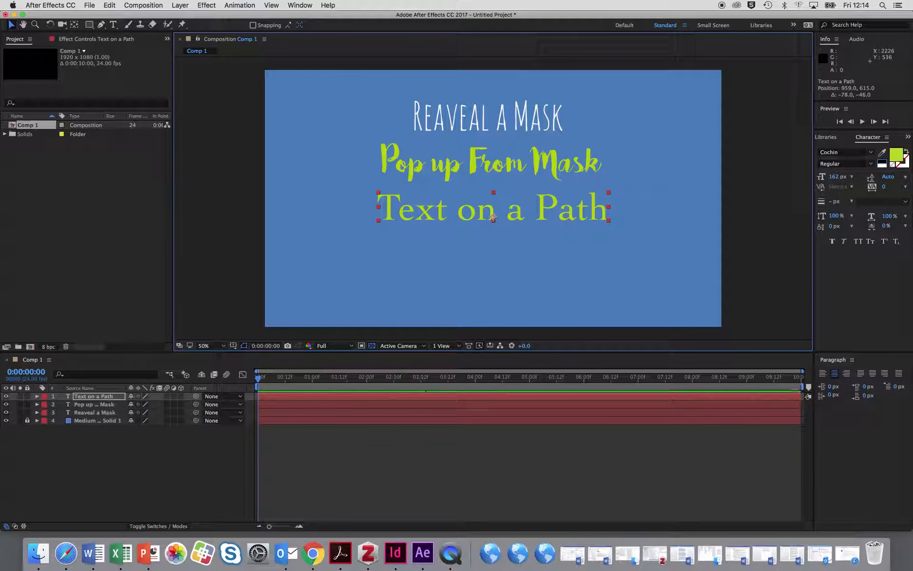
# Change the fill color of "Text on a Path" to orange, about #E9730D, and nudge it to about position 955, 619.
pyautogui.click(894, 153)
pyautogui.click(316, 213)
pyautogui.moveTo(378, 256); pyautogui.dragTo(379, 265)
pyautogui.click(353, 169)
pyautogui.moveTo(353, 169); pyautogui.dragTo(357, 166)
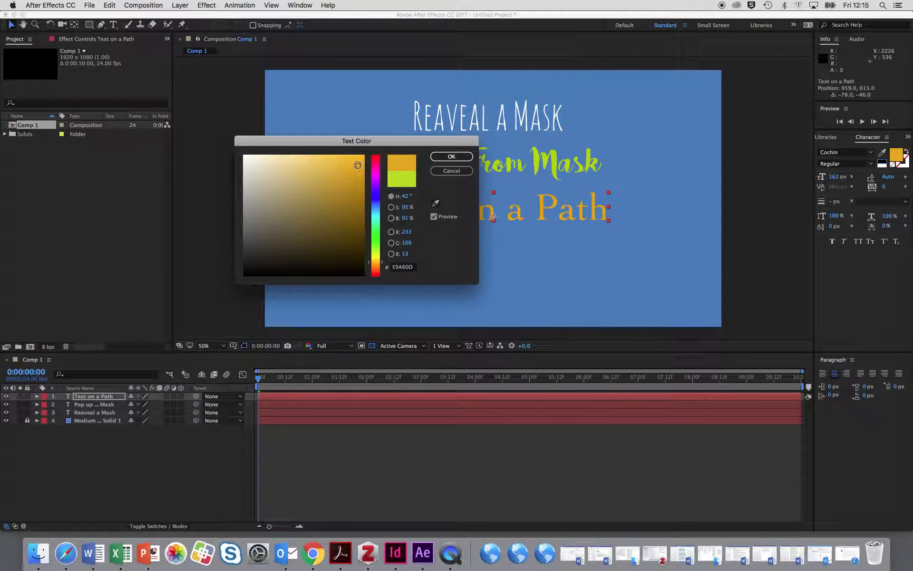
pyautogui.click(384, 267)
pyautogui.click(452, 156)
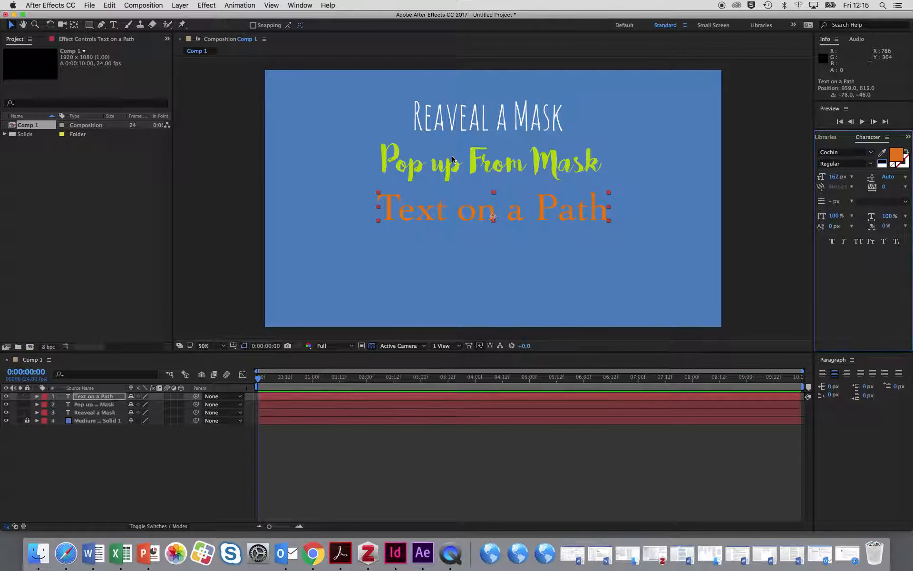
pyautogui.moveTo(512, 218)
pyautogui.mouseDown()
pyautogui.moveTo(502, 218)
pyautogui.moveTo(511, 220)
pyautogui.mouseUp()
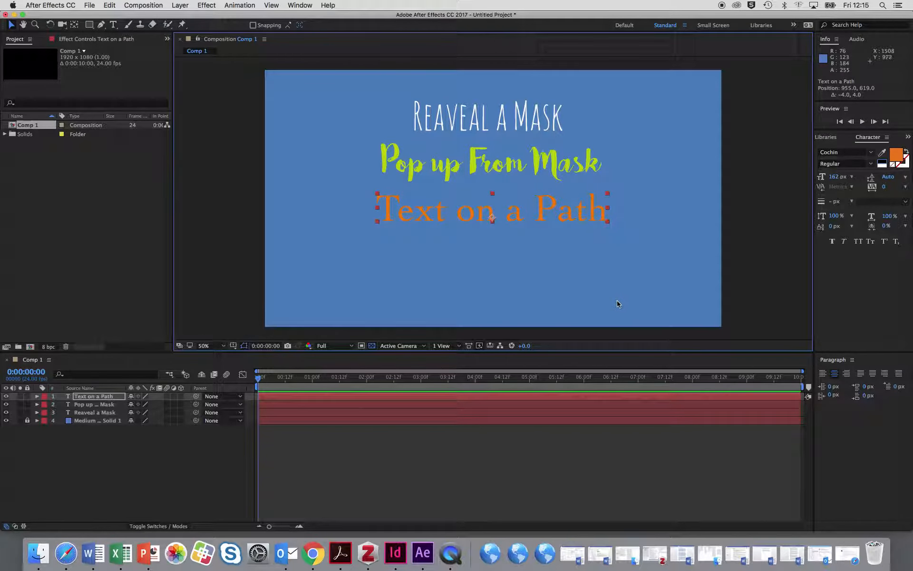
# Add a fourth text box below the orange text, reading "Stroke".
pyautogui.click(114, 26)
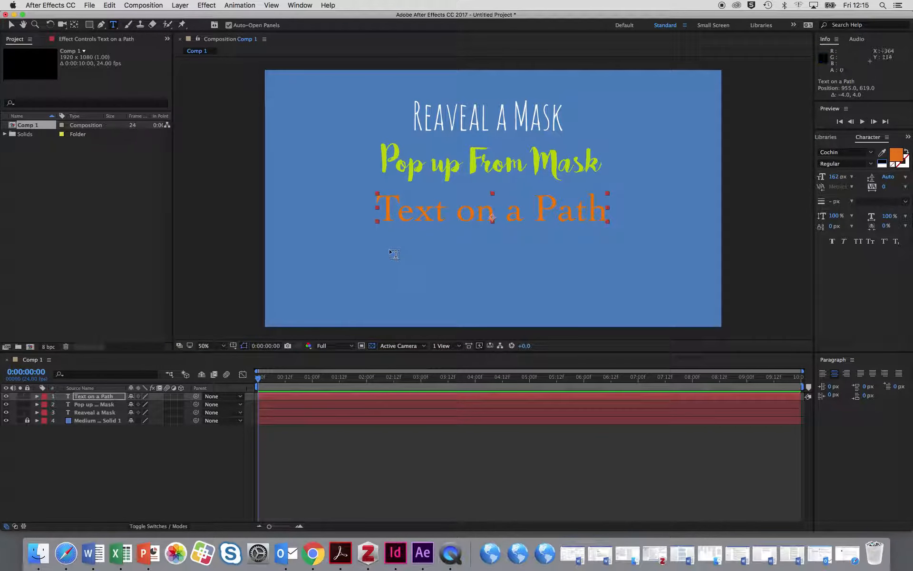
pyautogui.moveTo(381, 236); pyautogui.dragTo(608, 286)
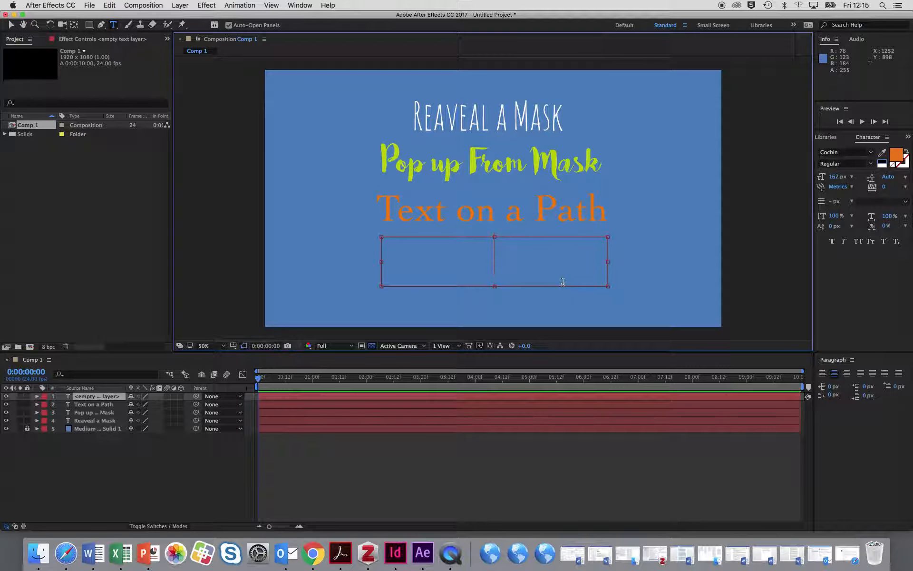
pyautogui.write('W')
pyautogui.press('BackSpace')
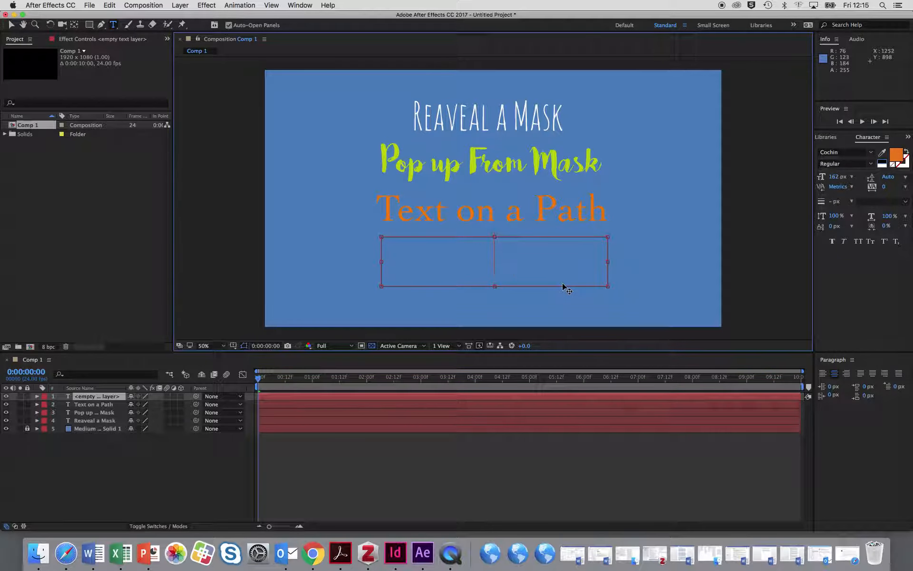
pyautogui.write('Stroke')
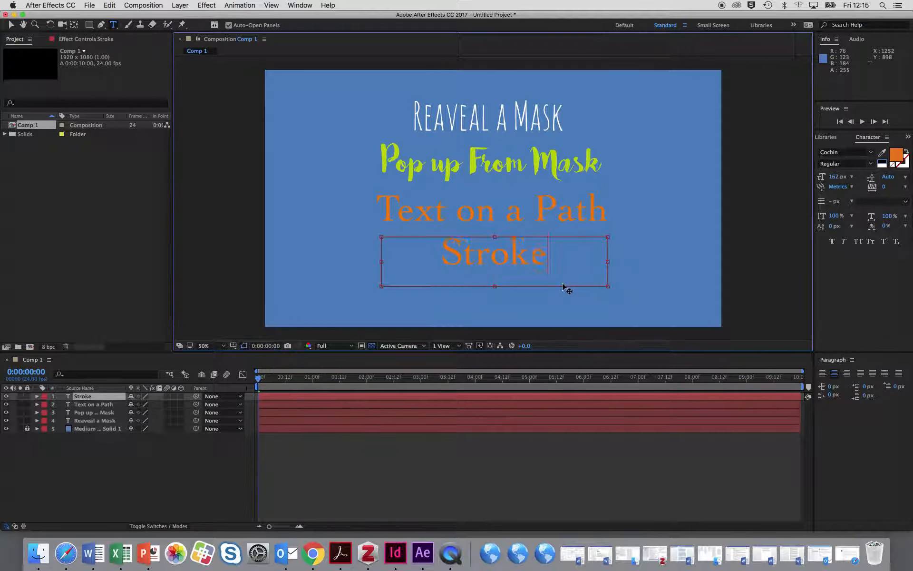
# Try out fonts on the whole "Stroke" text and set it to Brush Script MT Italic.
pyautogui.moveTo(554, 249); pyautogui.dragTo(438, 252)
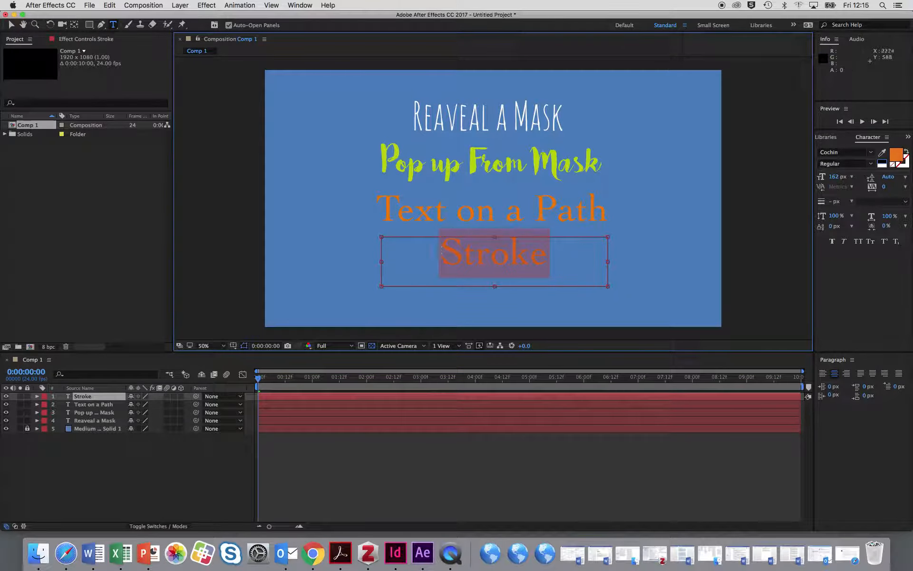
pyautogui.click(870, 152)
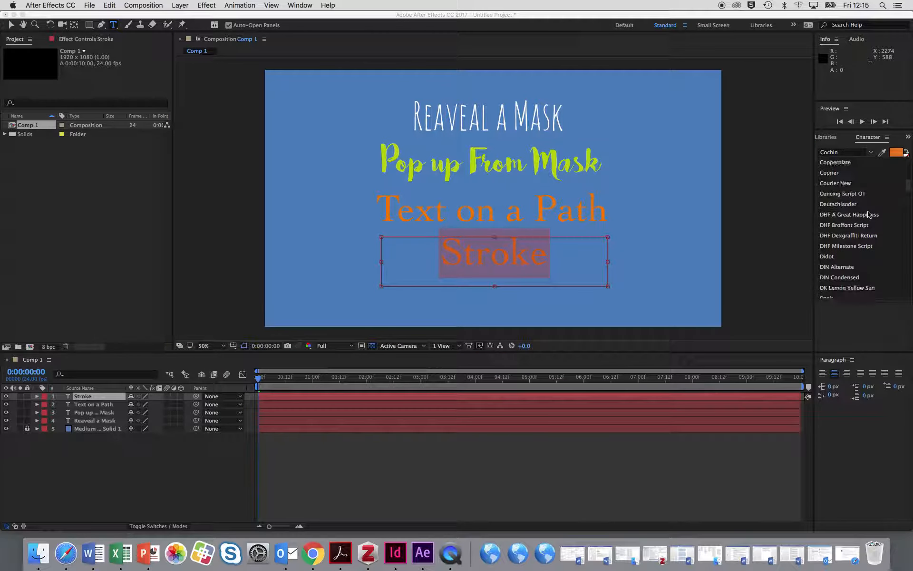
pyautogui.scroll(10, 868, 214)
pyautogui.click(861, 228)
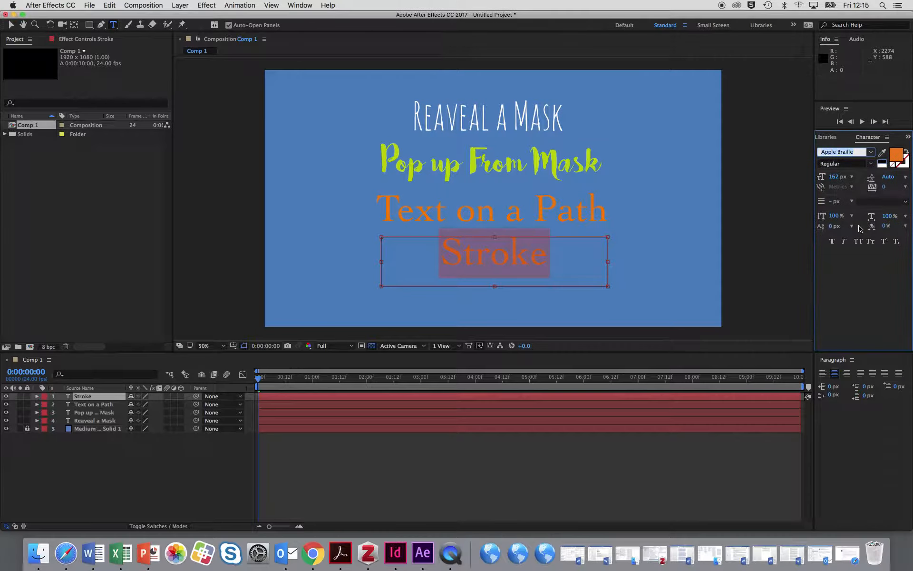
pyautogui.press('Down')
pyautogui.press('Down')
pyautogui.press('Down')
pyautogui.press('Down')
pyautogui.press('Down')
pyautogui.press('Down')
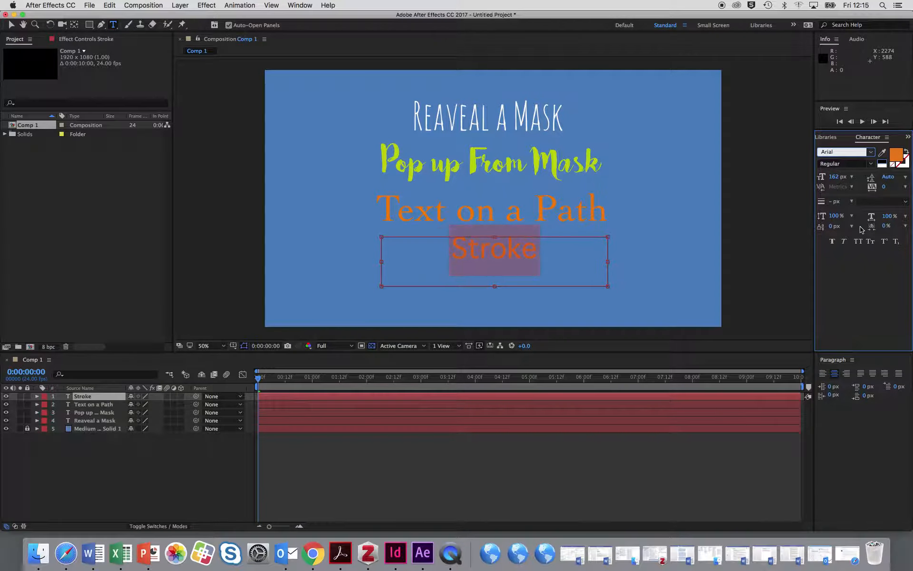
pyautogui.press('Down')
pyautogui.press('Down')
pyautogui.press('Down')
pyautogui.press('Down')
pyautogui.press('Down')
pyautogui.press('Down')
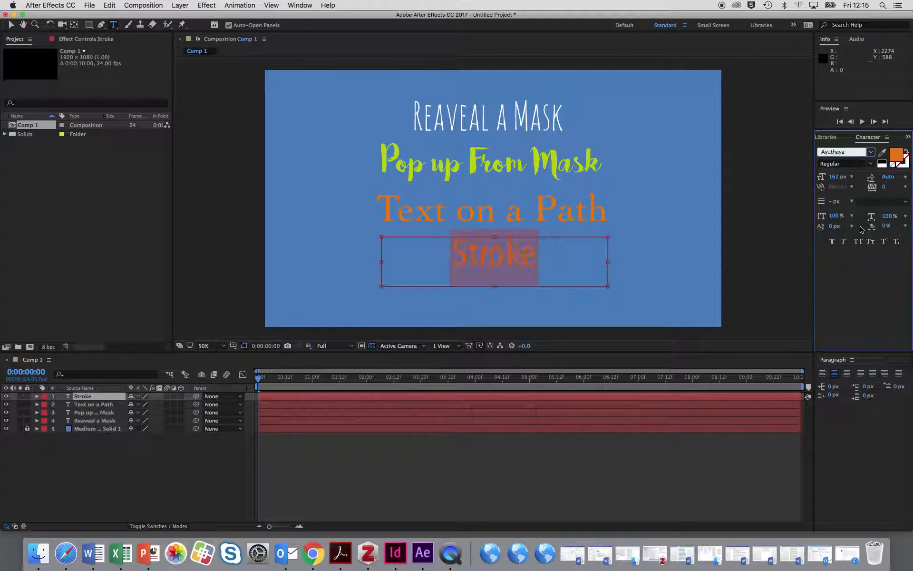
pyautogui.press('Down')
pyautogui.press('Down')
pyautogui.press('Down')
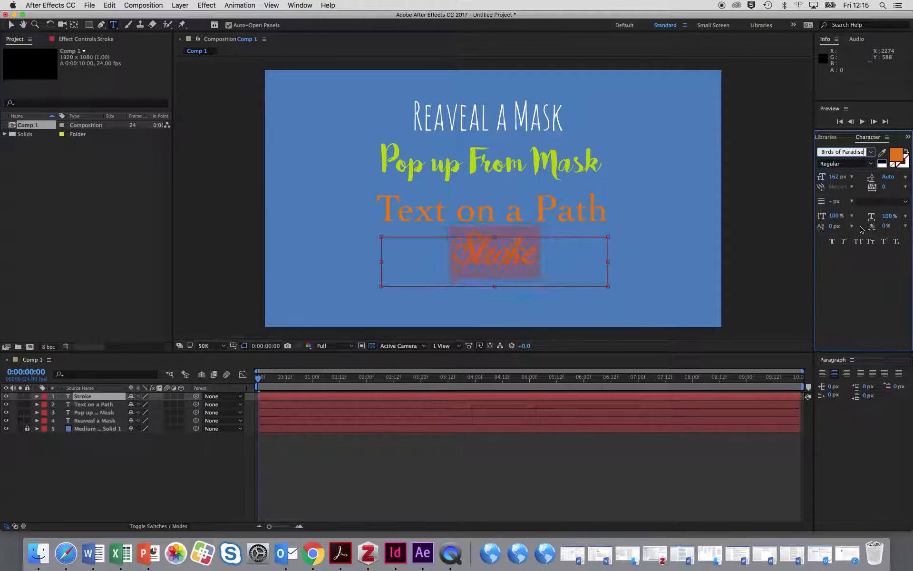
pyautogui.press('Down')
pyautogui.press('Down')
pyautogui.press('Down')
pyautogui.press('Down')
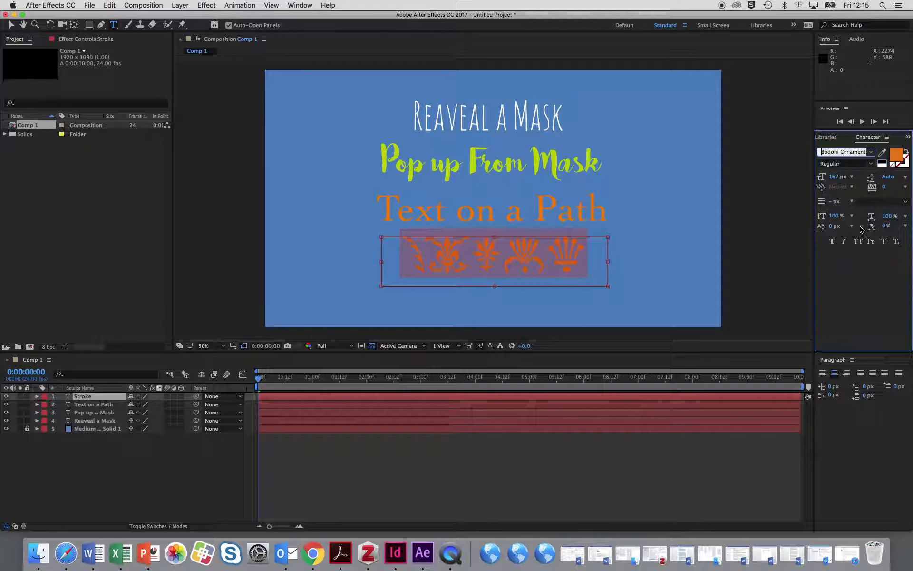
pyautogui.press('Up')
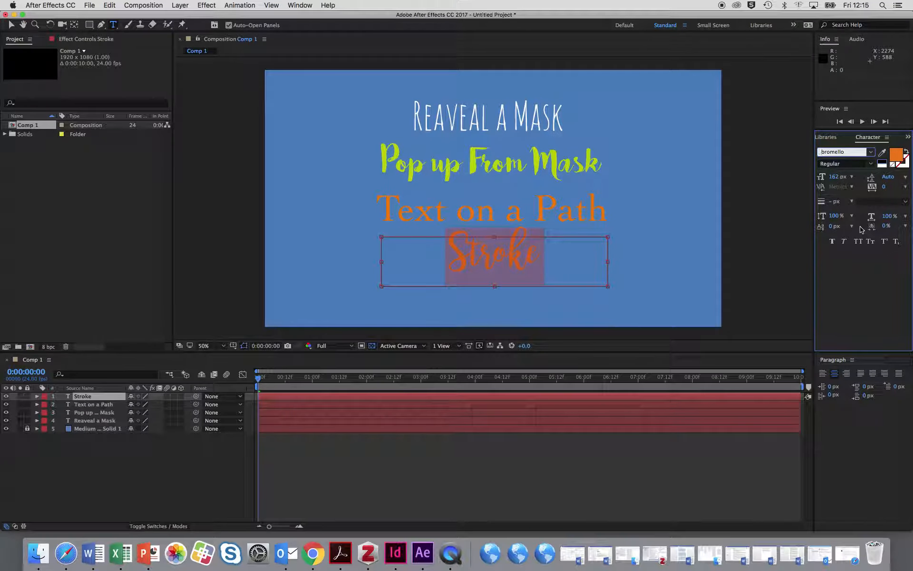
pyautogui.press('Up')
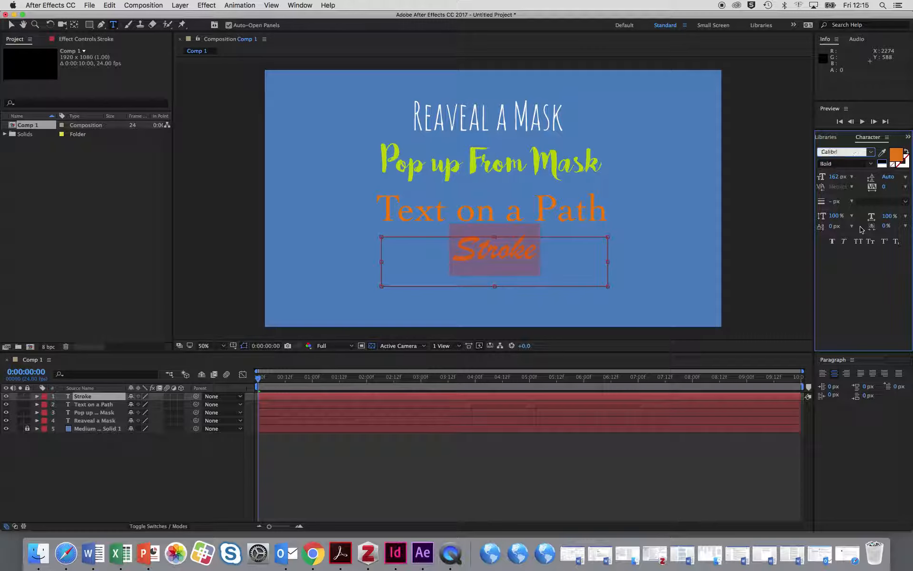
pyautogui.press('Up')
# Change the fill color of "Stroke" to near-black, about #171717, and leave all layers deselected.
pyautogui.click(903, 158)
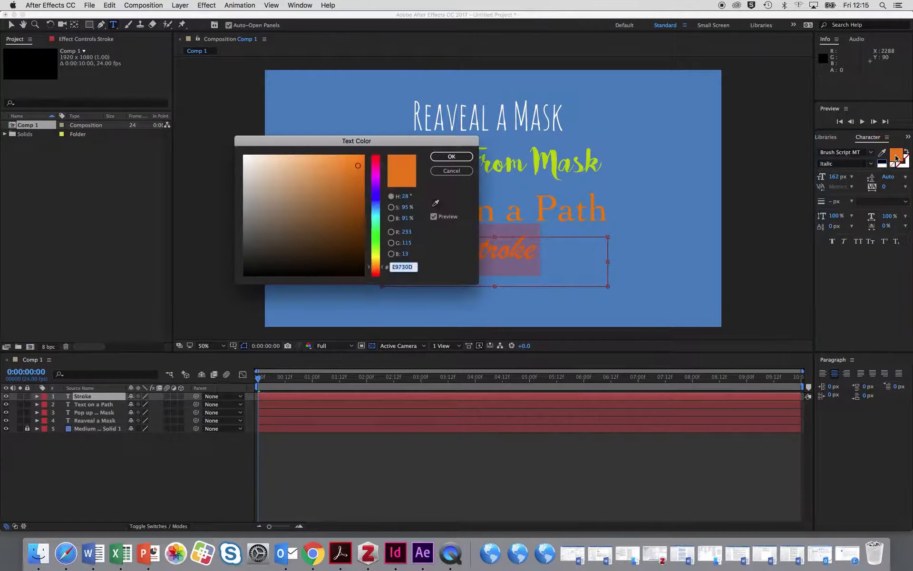
pyautogui.moveTo(263, 187)
pyautogui.mouseDown()
pyautogui.moveTo(228, 188)
pyautogui.moveTo(237, 268)
pyautogui.mouseUp()
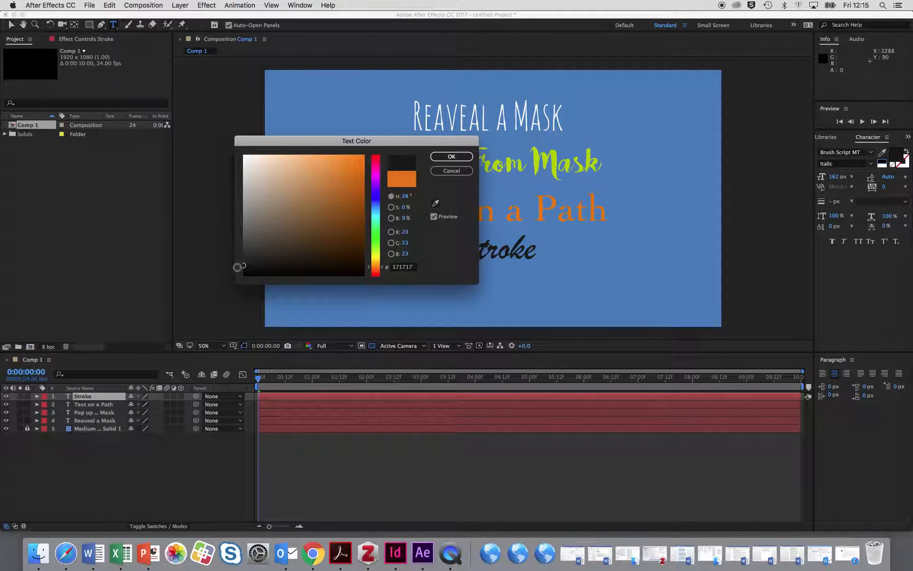
pyautogui.click(451, 157)
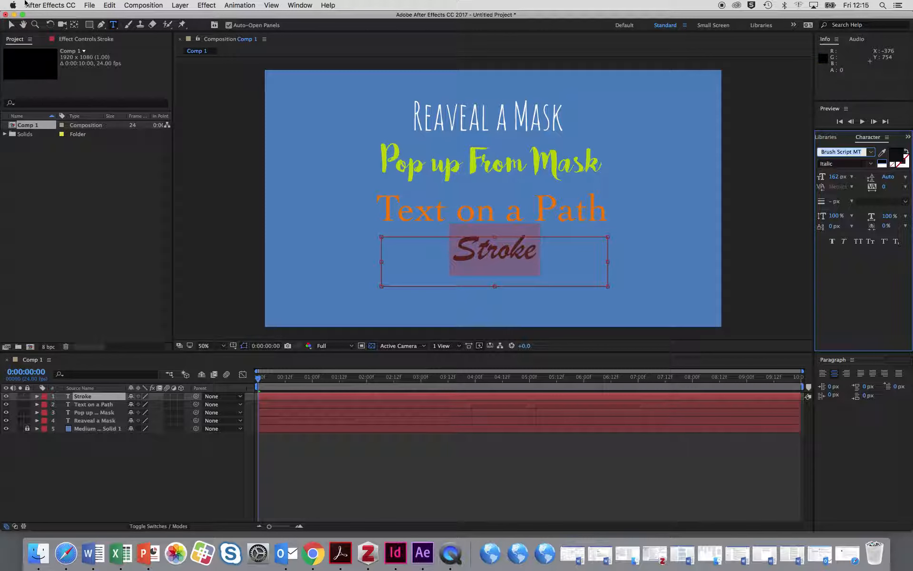
pyautogui.click(12, 25)
pyautogui.click(523, 498)
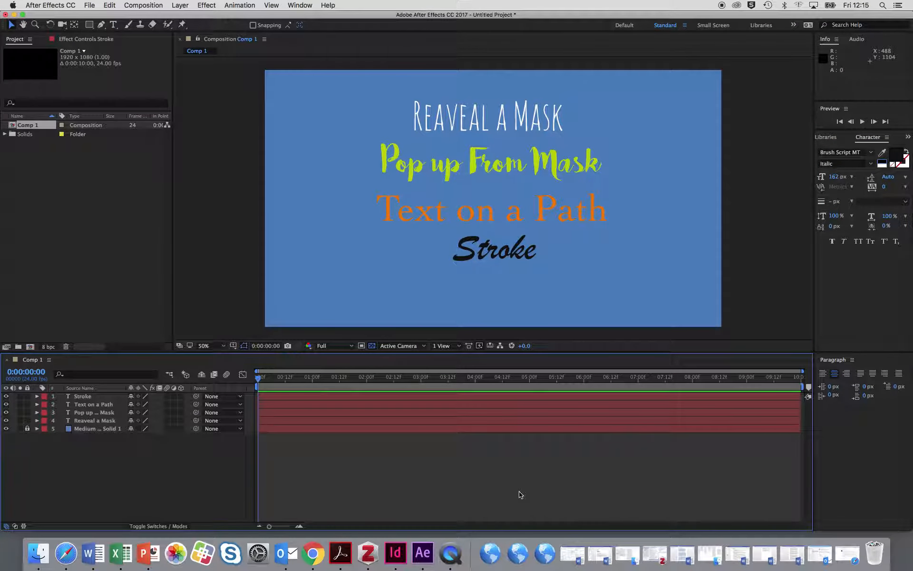
# Draw a rectangular mask closely around the text on the "Reaveal a Mask" layer, then deselect the layer.
pyautogui.click(376, 420)
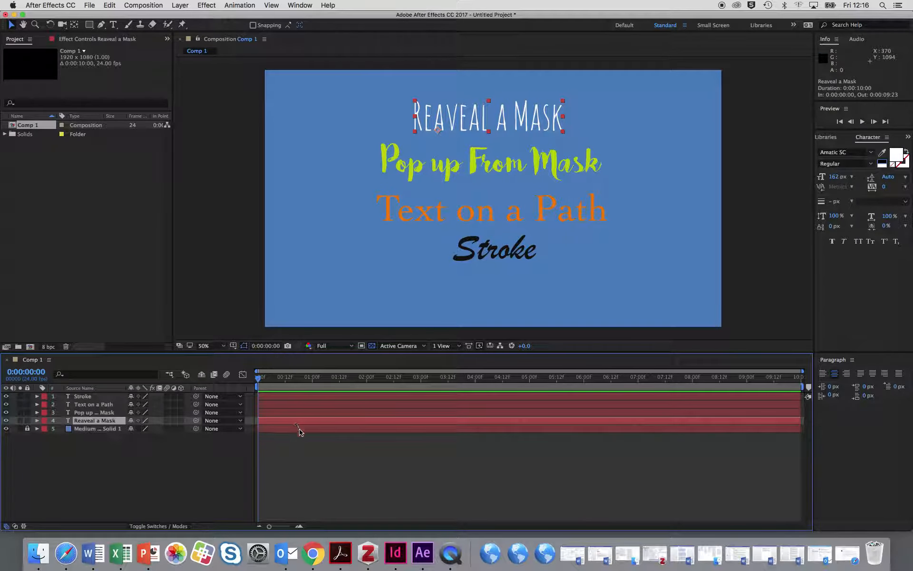
pyautogui.click(89, 27)
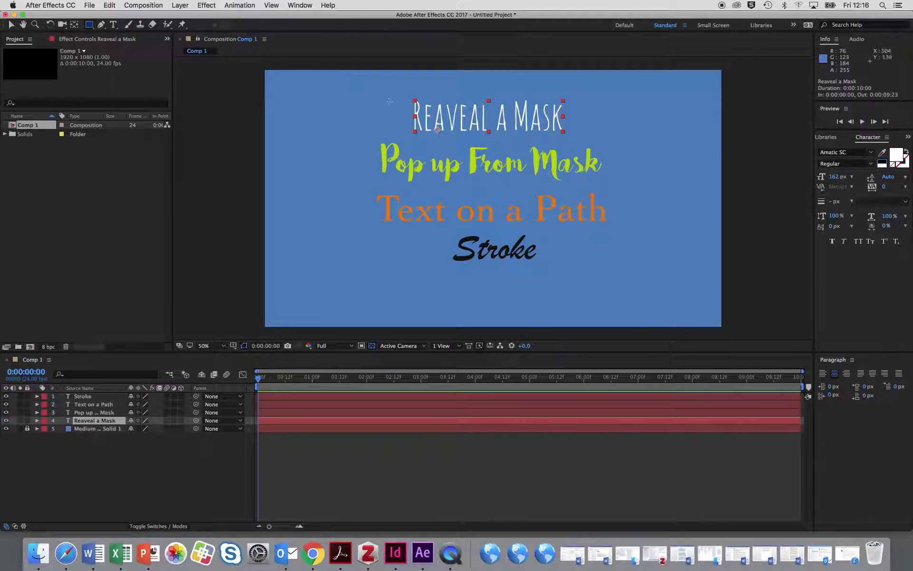
pyautogui.moveTo(409, 98); pyautogui.dragTo(568, 138)
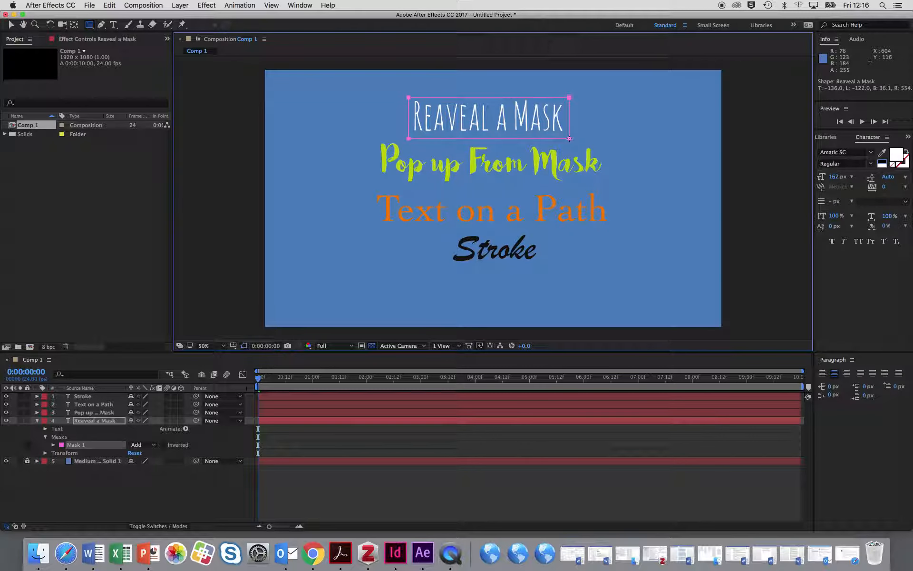
pyautogui.moveTo(569, 138); pyautogui.dragTo(570, 139)
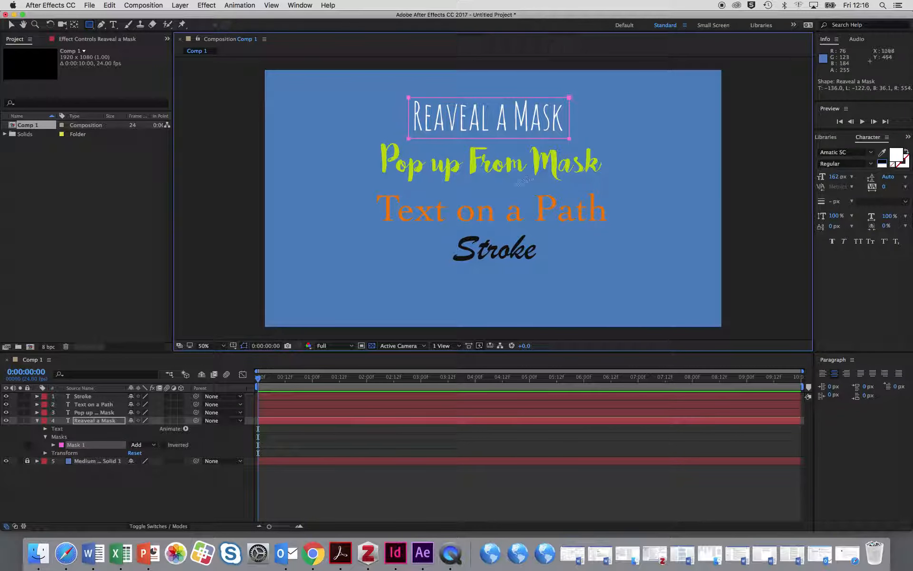
pyautogui.click(11, 24)
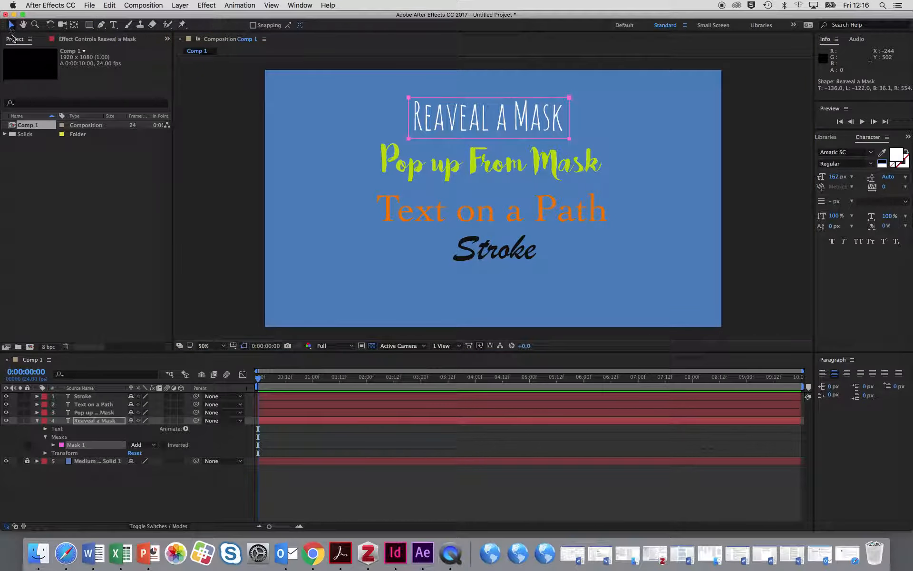
pyautogui.click(388, 489)
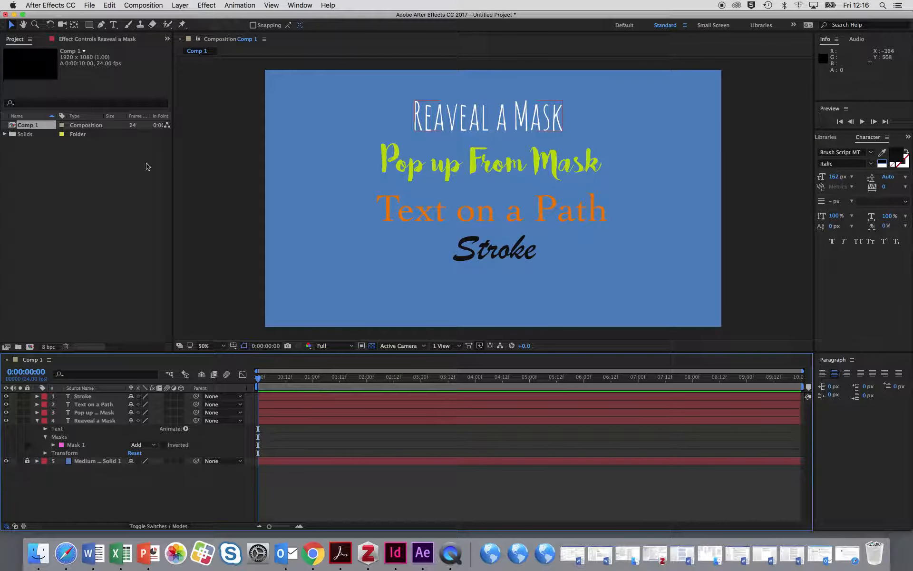
# With no layer selected, create a rectangle shape layer filling the whole composition, with red fill and a 2 px stroke.
pyautogui.doubleClick(88, 24)
pyautogui.press('v')
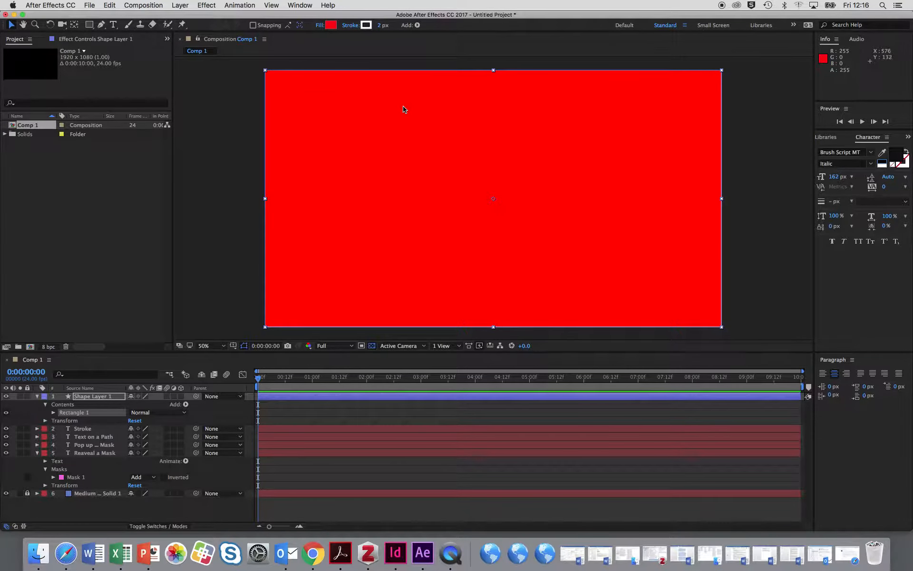
# Undo the full-frame rectangle, draw a smaller red rectangle shape over the "Reaveal a Mask" text with no layer selected, and delete it.
pyautogui.press('super+z')
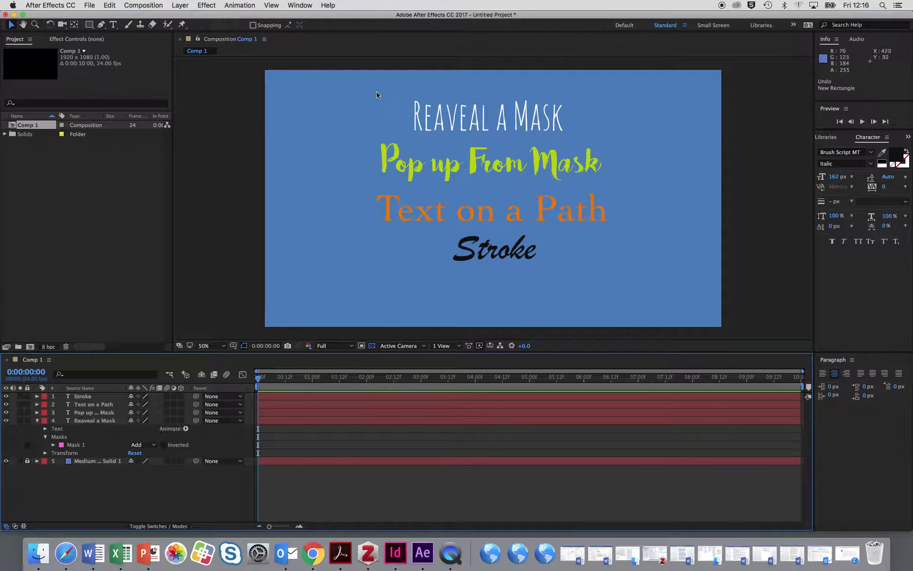
pyautogui.click(87, 25)
pyautogui.moveTo(377, 91)
pyautogui.mouseDown()
pyautogui.moveTo(578, 146)
pyautogui.moveTo(603, 138)
pyautogui.mouseUp()
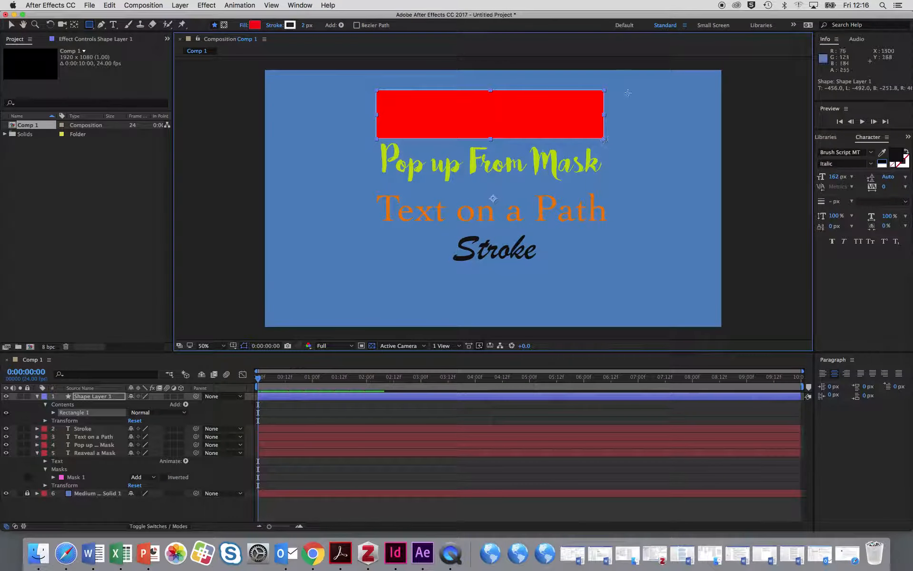
pyautogui.click(469, 398)
pyautogui.press('Delete')
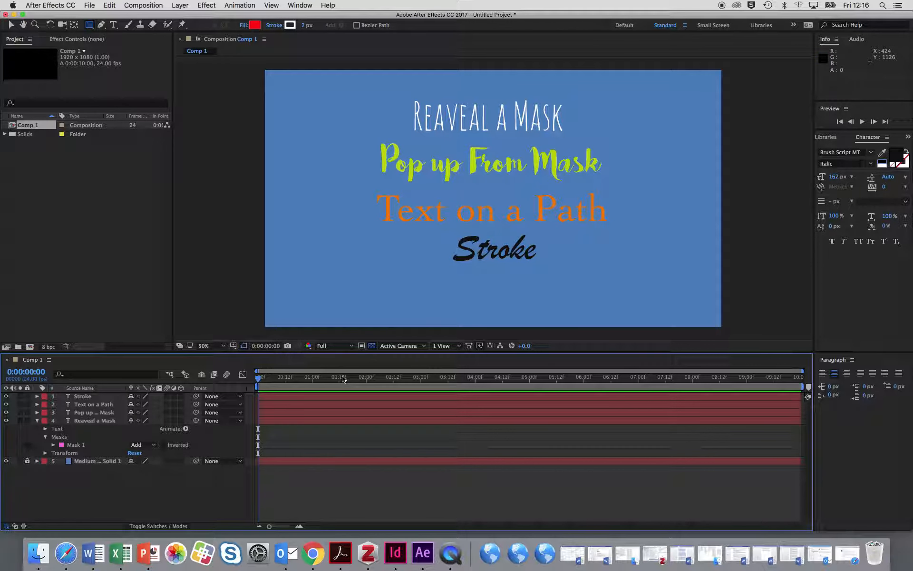
# Select Mask 1 on the "Reaveal a Mask" layer and expand its path, feather, opacity and expansion properties.
pyautogui.click(346, 396)
pyautogui.click(329, 419)
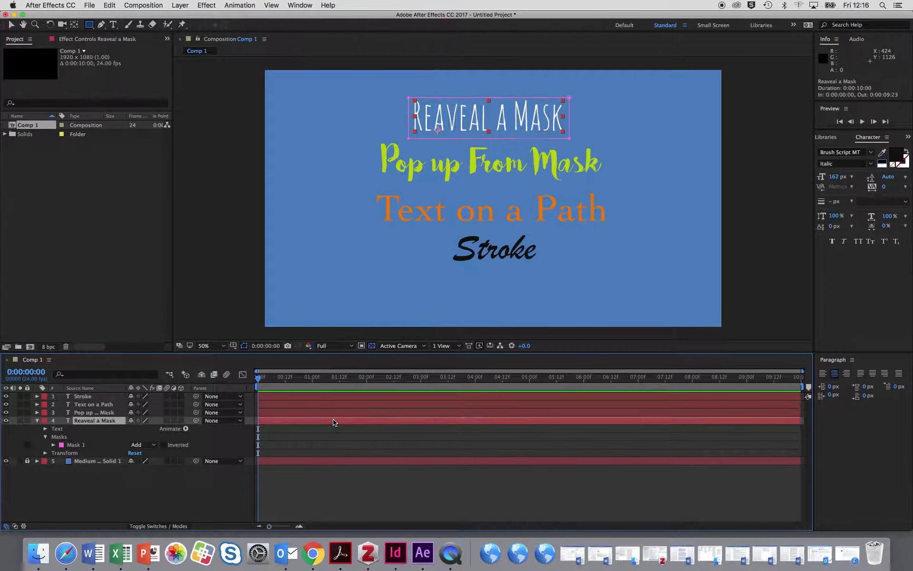
pyautogui.click(72, 445)
pyautogui.click(37, 420)
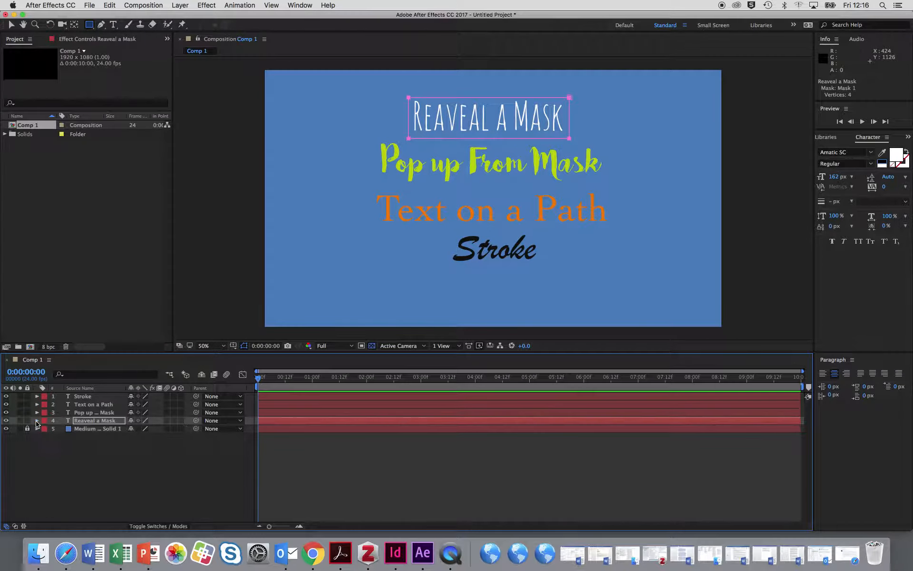
pyautogui.click(37, 421)
pyautogui.click(52, 438)
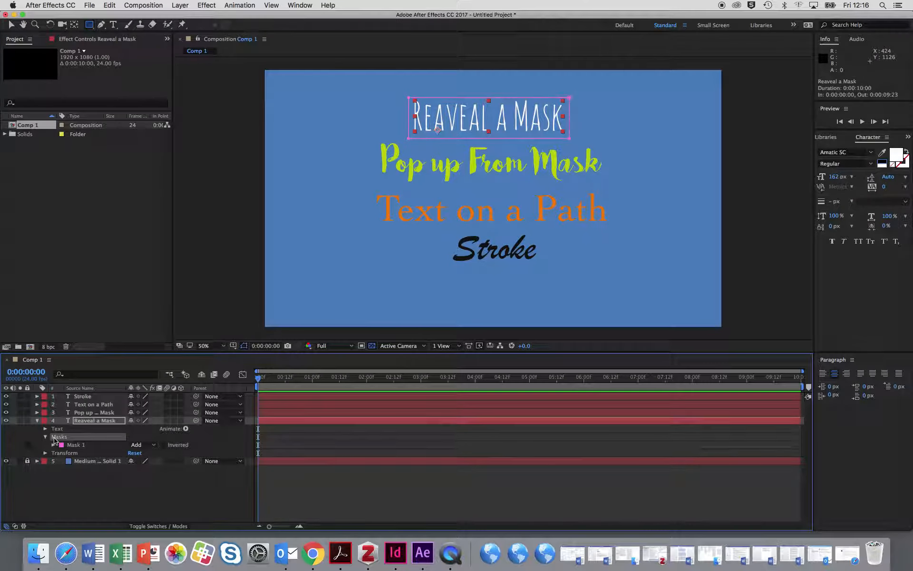
pyautogui.click(53, 445)
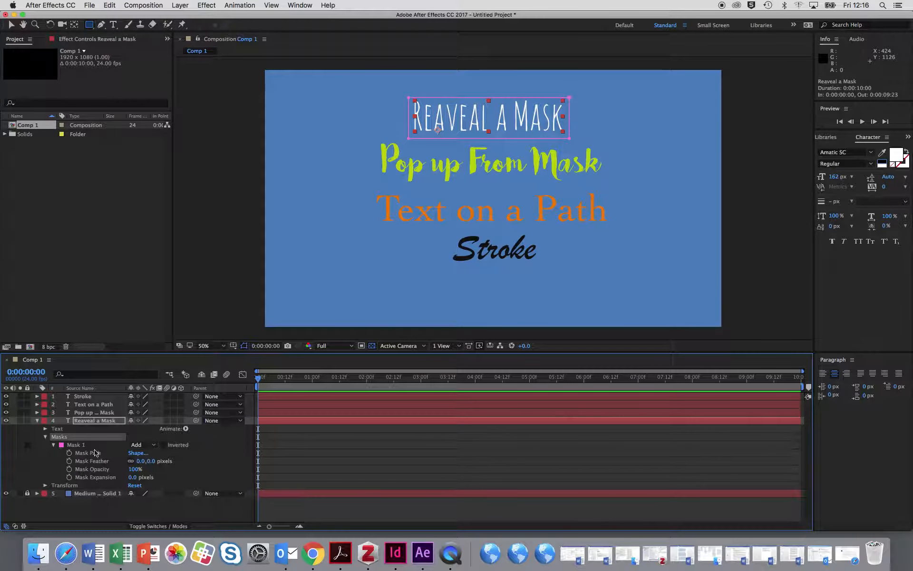
pyautogui.click(75, 446)
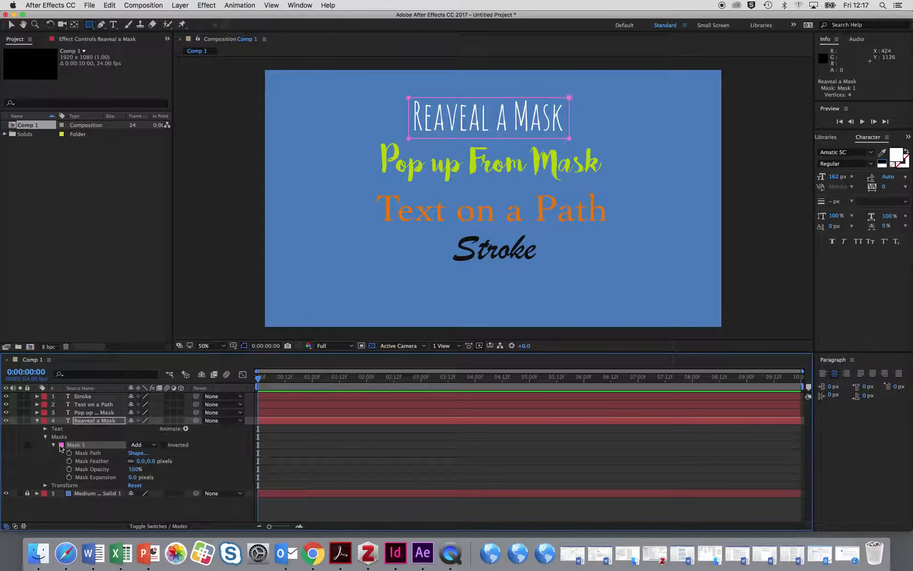
pyautogui.click(61, 445)
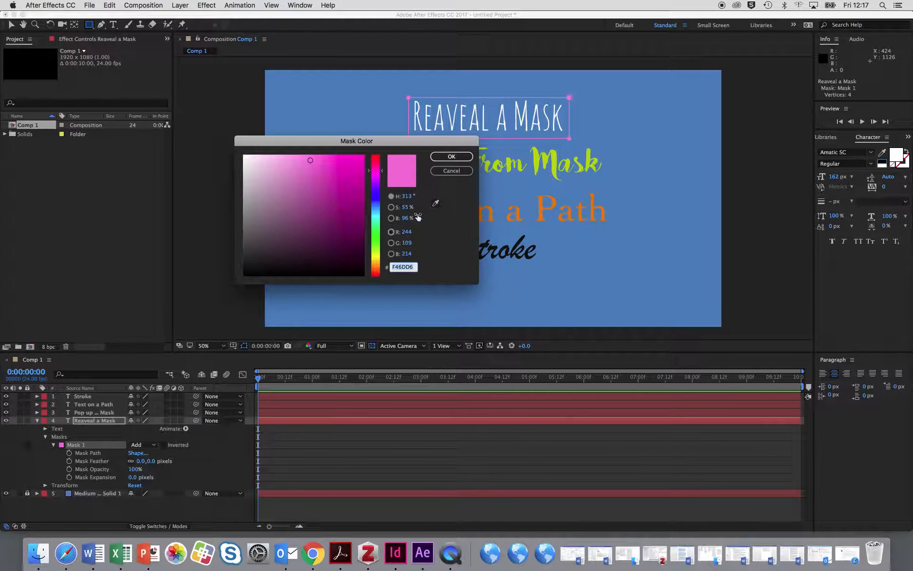
pyautogui.click(449, 176)
pyautogui.click(452, 172)
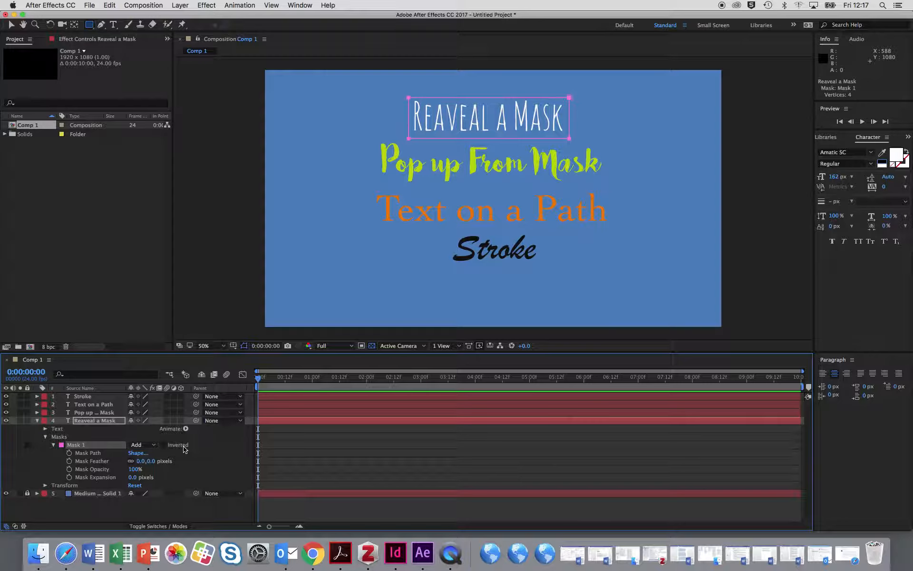
# Enable Mask Path keyframing for Mask 1, with a keyframe of the full mask at 0:00:01:00.
pyautogui.click(109, 455)
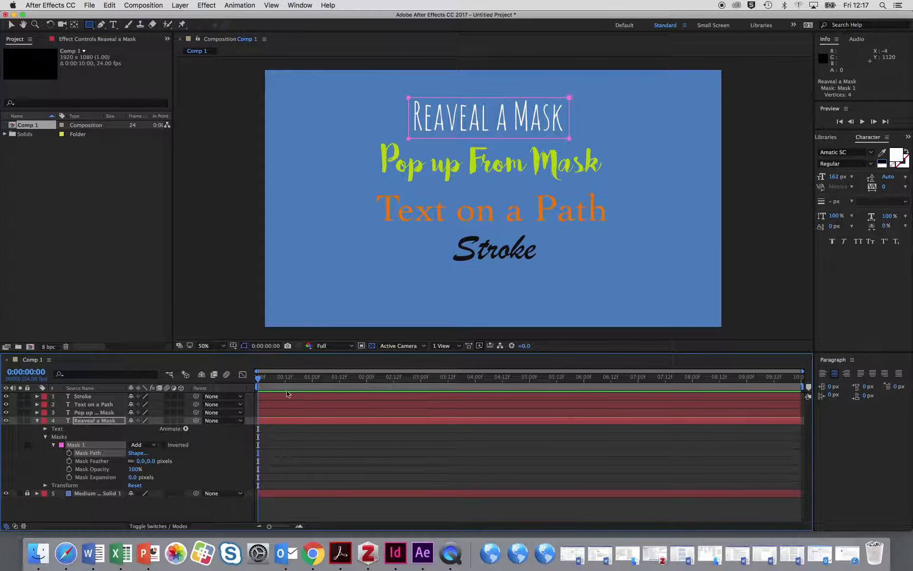
pyautogui.moveTo(300, 379); pyautogui.dragTo(313, 381)
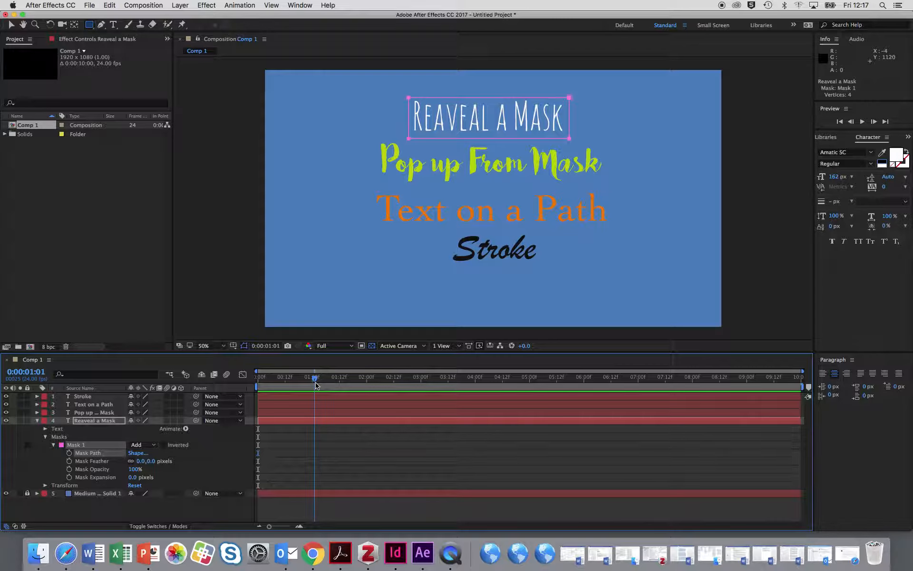
pyautogui.click(69, 454)
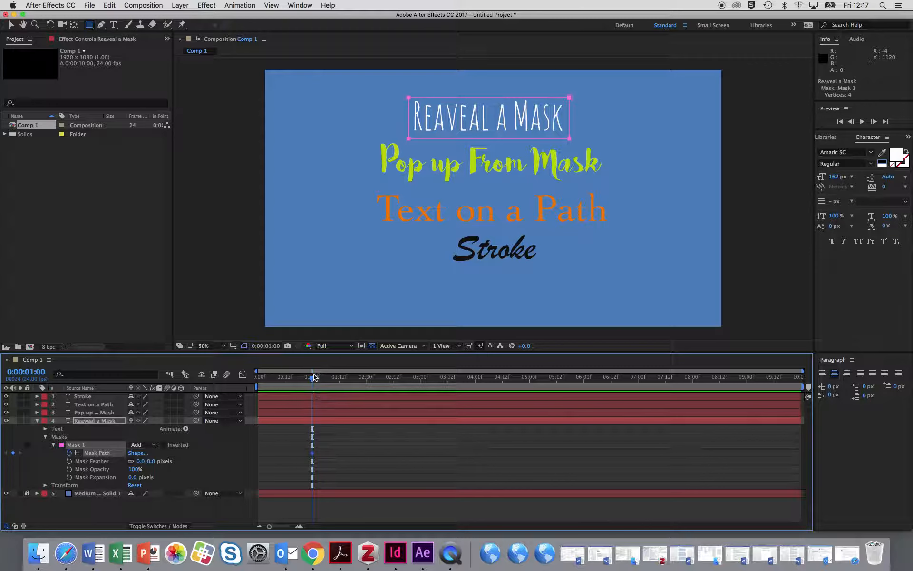
# At 0:00:00:00, collapse Mask 1 by moving its two right corner points onto its left edge, hiding the "Reaveal a Mask" text.
pyautogui.moveTo(312, 378); pyautogui.dragTo(257, 381)
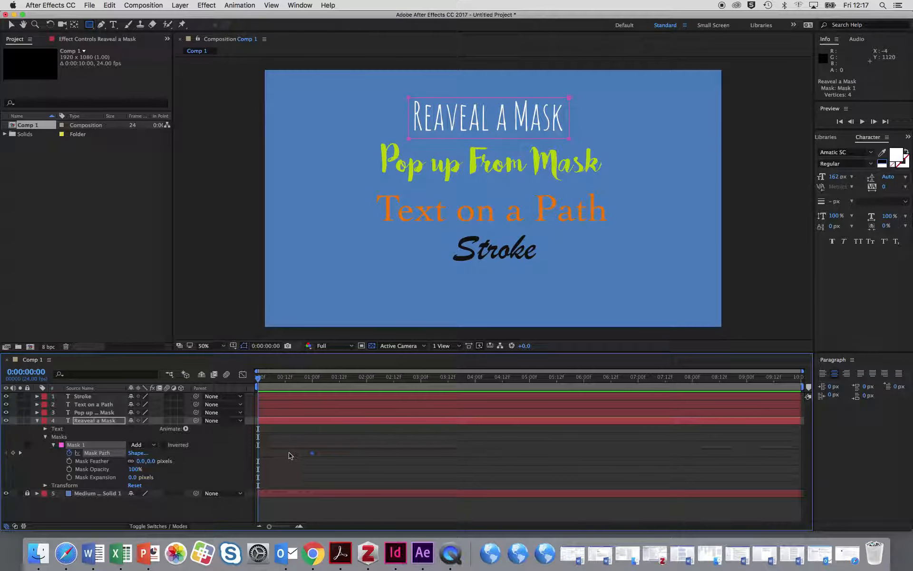
pyautogui.click(11, 26)
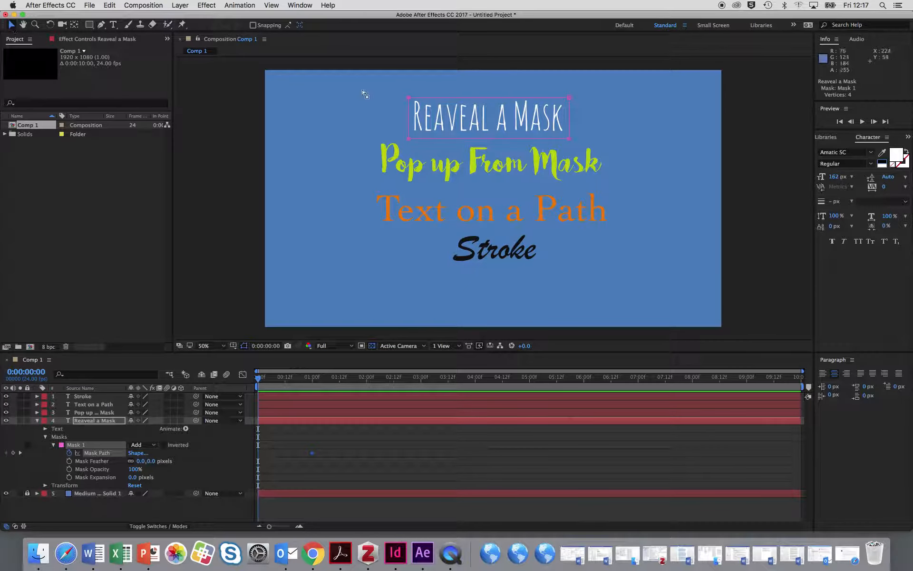
pyautogui.click(582, 107)
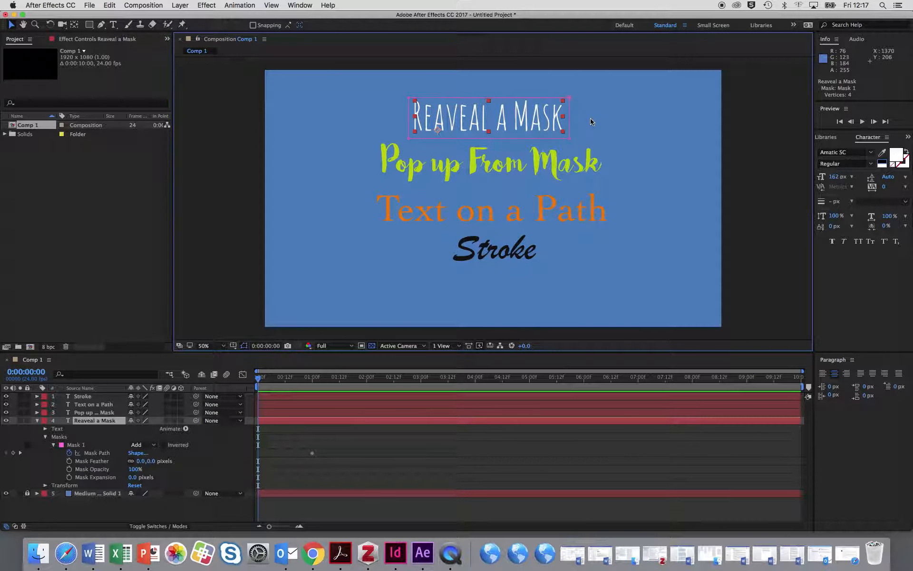
pyautogui.click(570, 99)
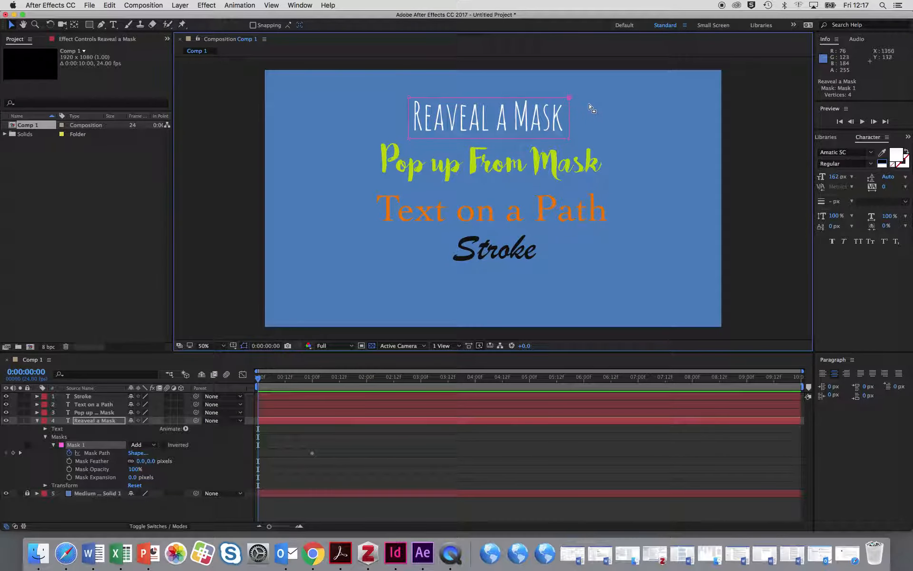
pyautogui.click(588, 111)
pyautogui.click(587, 128)
pyautogui.click(558, 110)
pyautogui.click(570, 98)
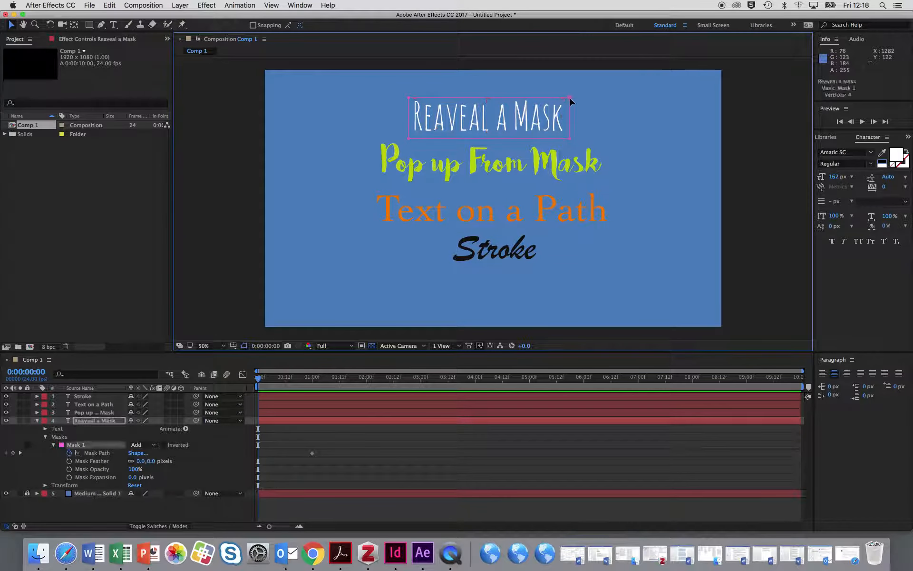
pyautogui.click(590, 127)
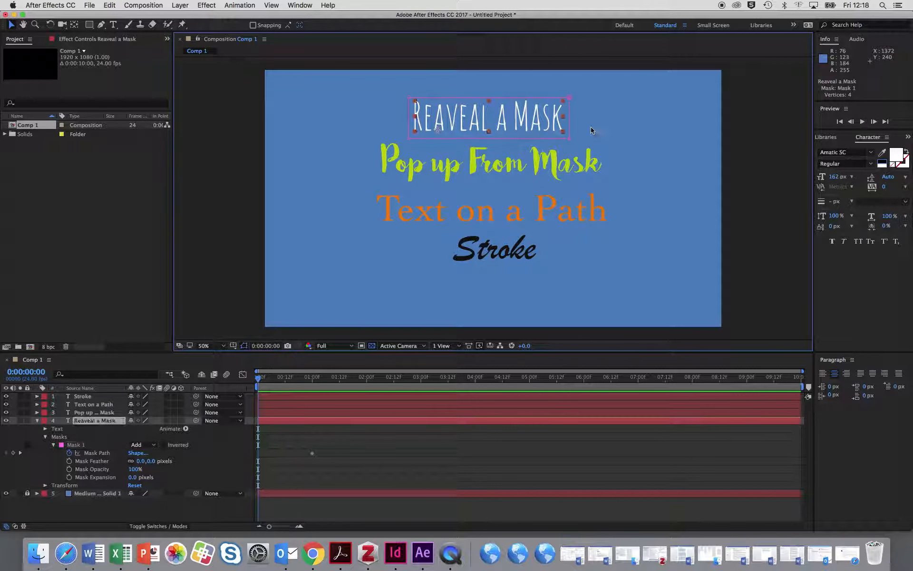
pyautogui.click(570, 98)
pyautogui.moveTo(567, 99); pyautogui.dragTo(412, 97)
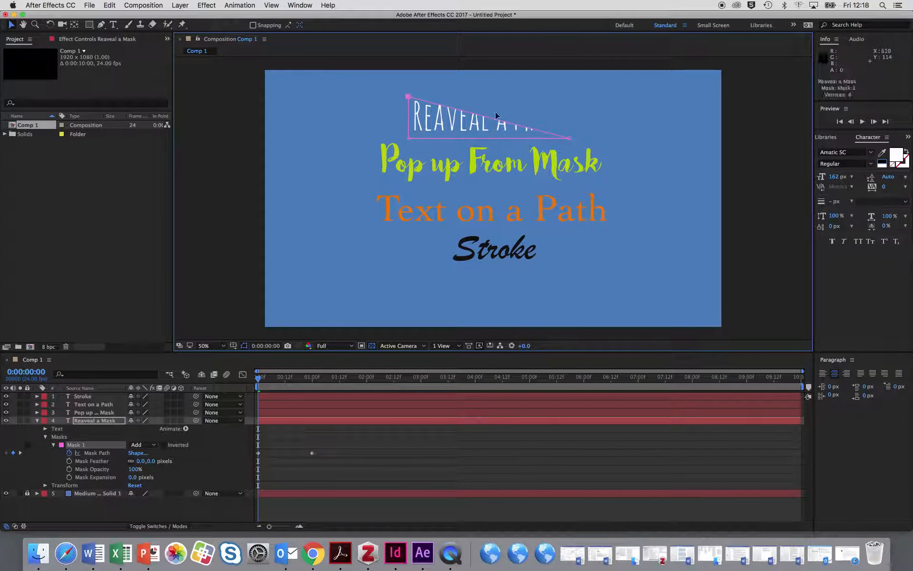
pyautogui.moveTo(568, 137); pyautogui.dragTo(409, 138)
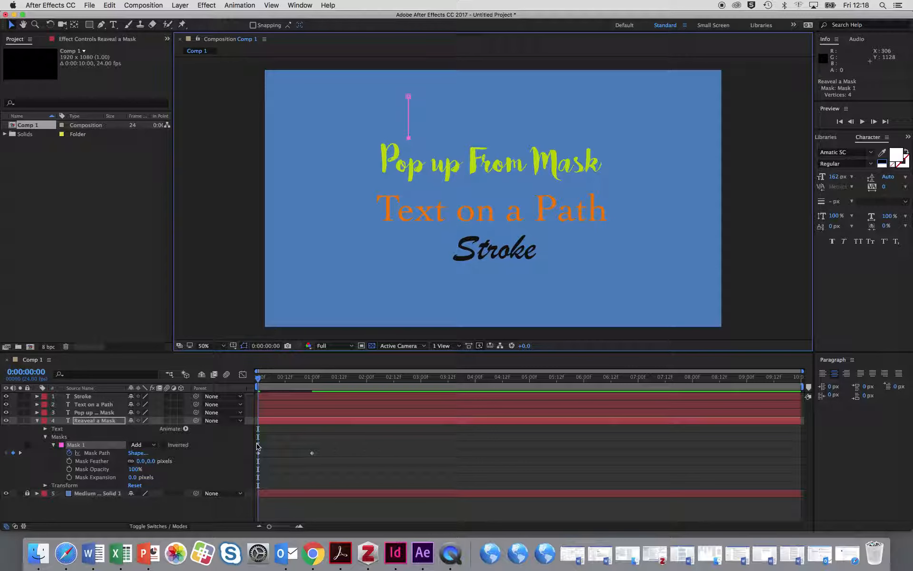
# Preview the mask reveal animation and scrub back to about 0:00:00:23.
pyautogui.press('space')
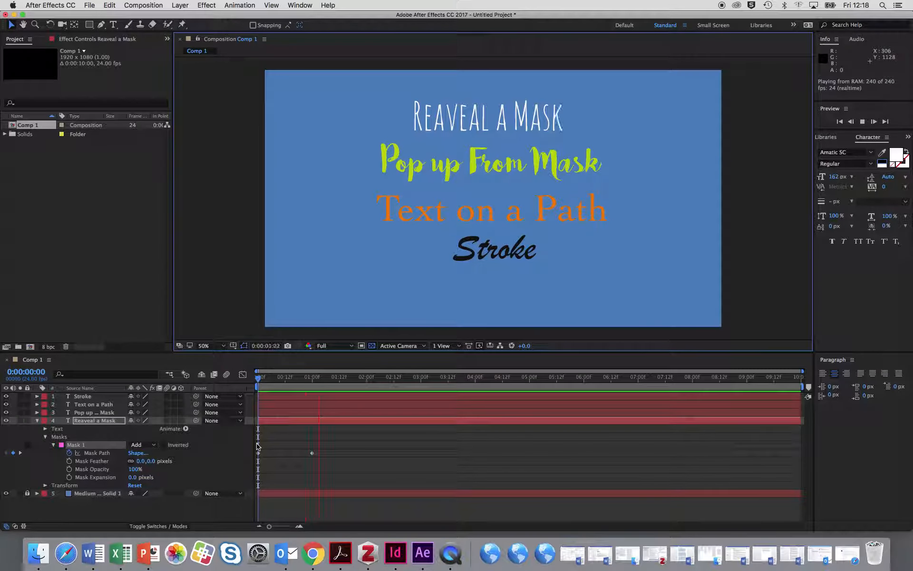
pyautogui.press('space')
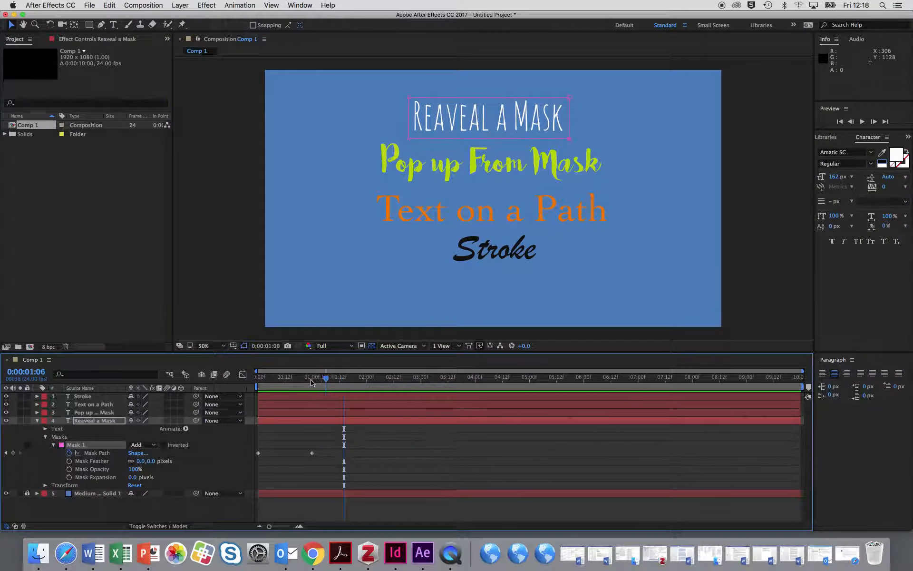
pyautogui.moveTo(342, 378); pyautogui.dragTo(310, 395)
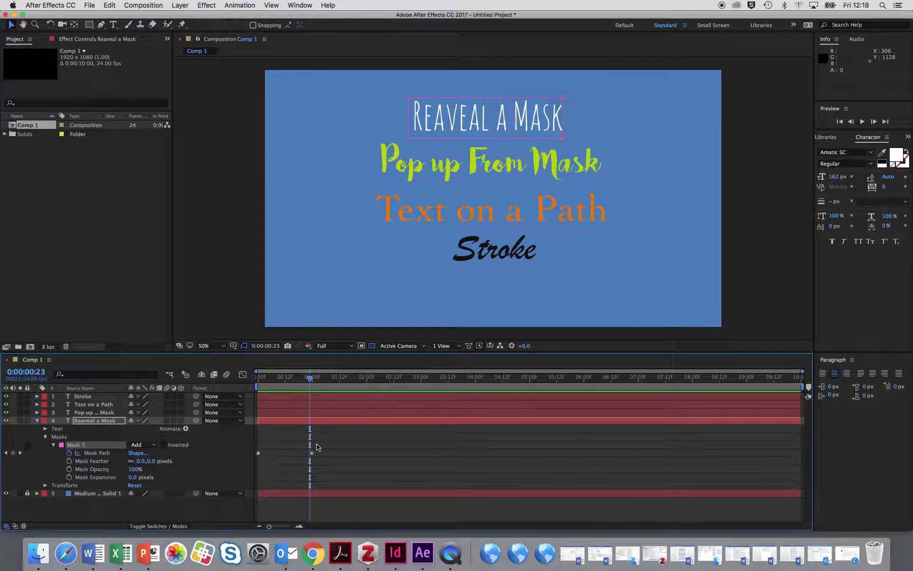
# With the "Reaveal a Mask" text partly revealed at 0:00:00:10, set the feather of Mask 1 to 9 pixels.
pyautogui.scroll(1, 489, 182)
pyautogui.press('space')
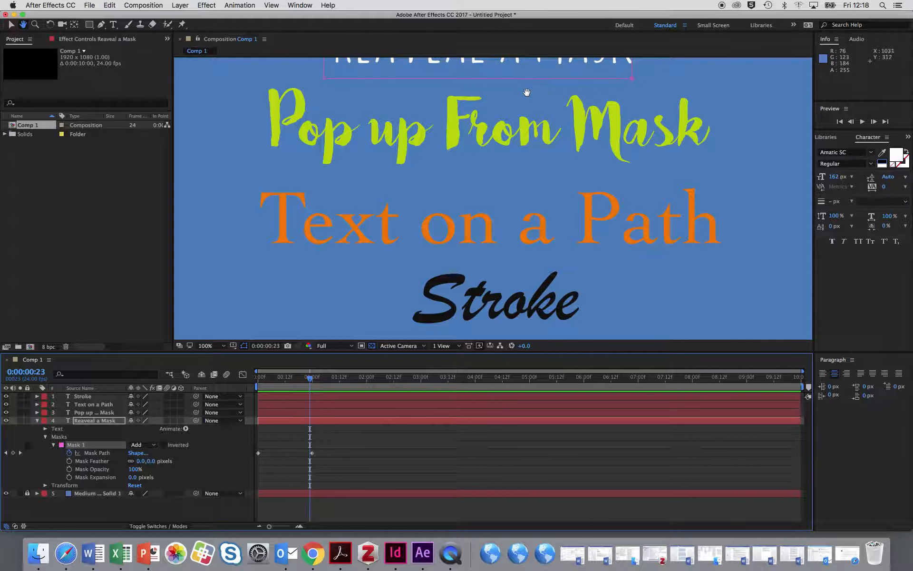
pyautogui.moveTo(526, 92); pyautogui.dragTo(558, 285)
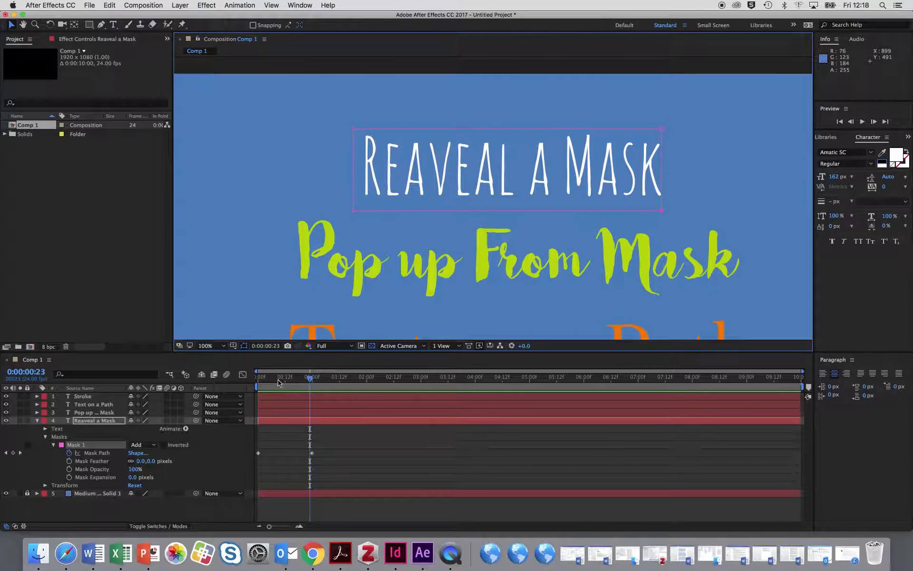
pyautogui.click(293, 377)
pyautogui.moveTo(292, 377); pyautogui.dragTo(281, 375)
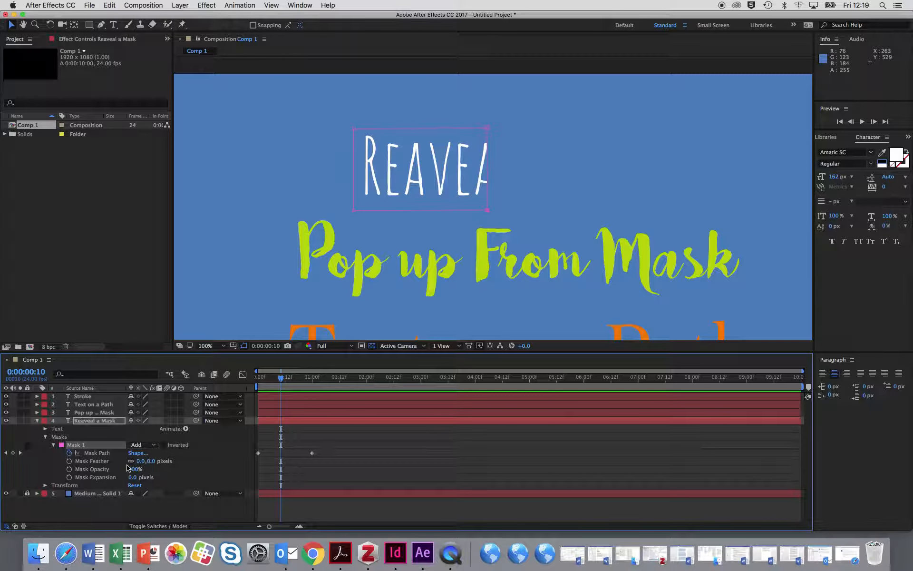
pyautogui.moveTo(140, 462); pyautogui.dragTo(142, 462)
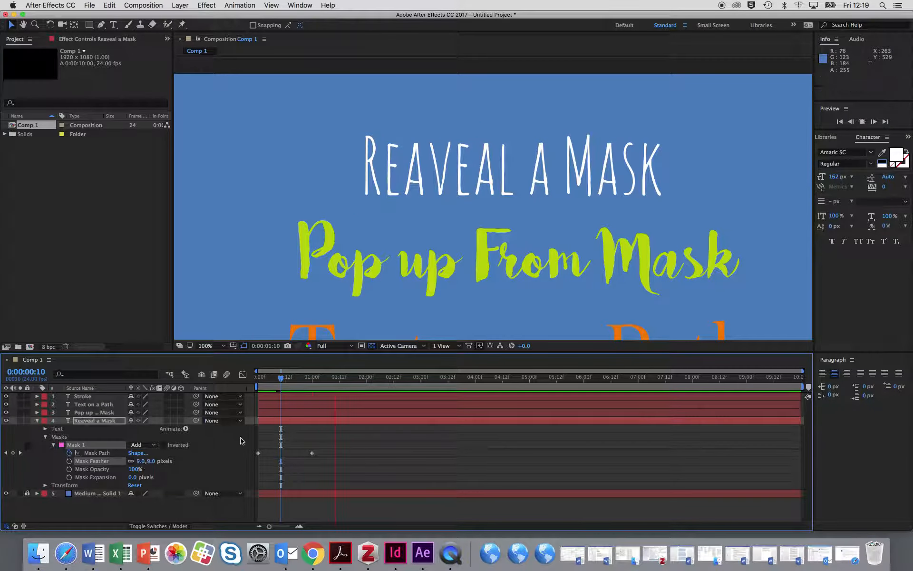
# Preview the feathered reveal and scrub the timeline on to about 0:00:02:06.
pyautogui.press('space')
pyautogui.moveTo(337, 379); pyautogui.dragTo(382, 423)
pyautogui.click(381, 422)
pyautogui.scroll(-1, 381, 295)
pyautogui.scroll(1, 381, 295)
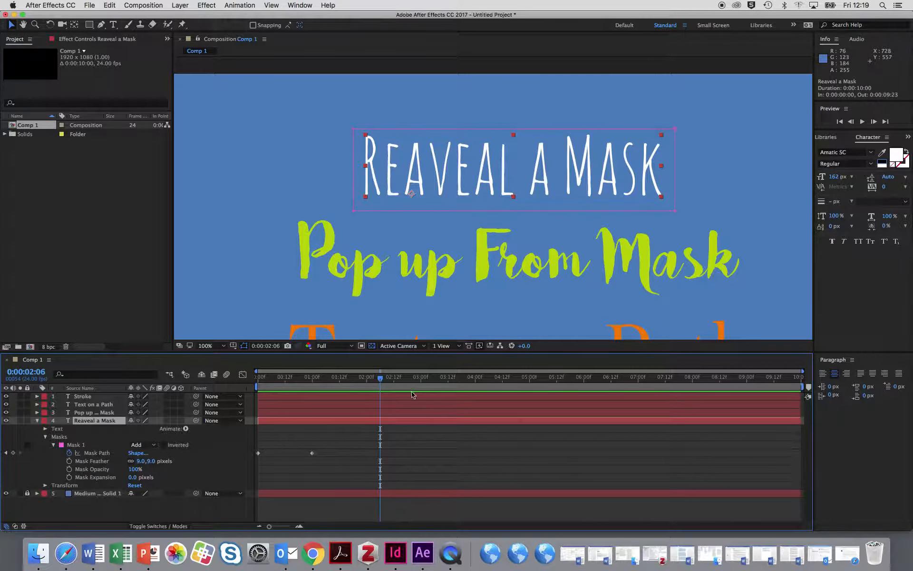
# Start animating Position on the "Pop up From Mask" text layer with a keyframe at 0:00:02:00, keeping its place below the first title.
pyautogui.click(407, 412)
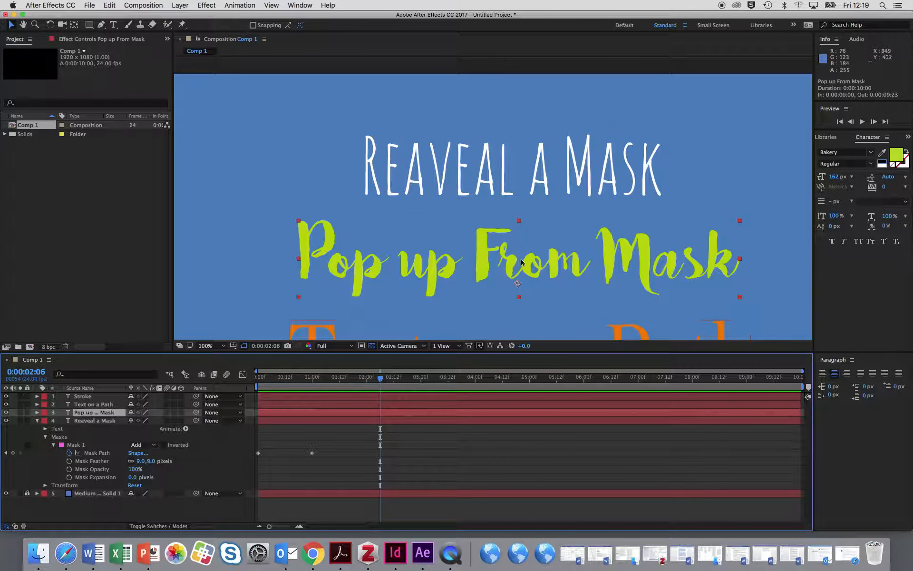
pyautogui.scroll(-2, 521, 263)
pyautogui.scroll(2, 522, 261)
pyautogui.scroll(-1, 521, 261)
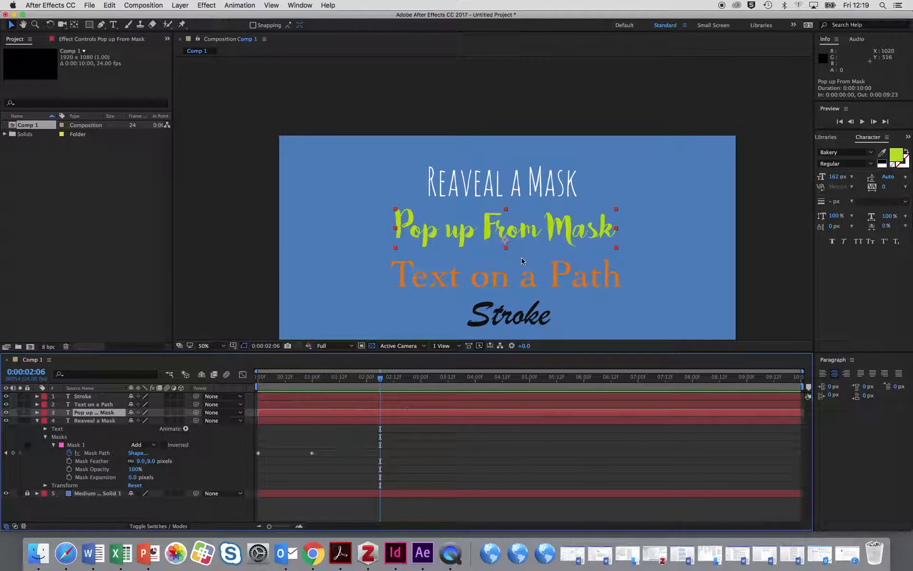
pyautogui.scroll(-1, 523, 287)
pyautogui.scroll(1, 521, 289)
pyautogui.moveTo(520, 284); pyautogui.dragTo(502, 234)
pyautogui.press('v')
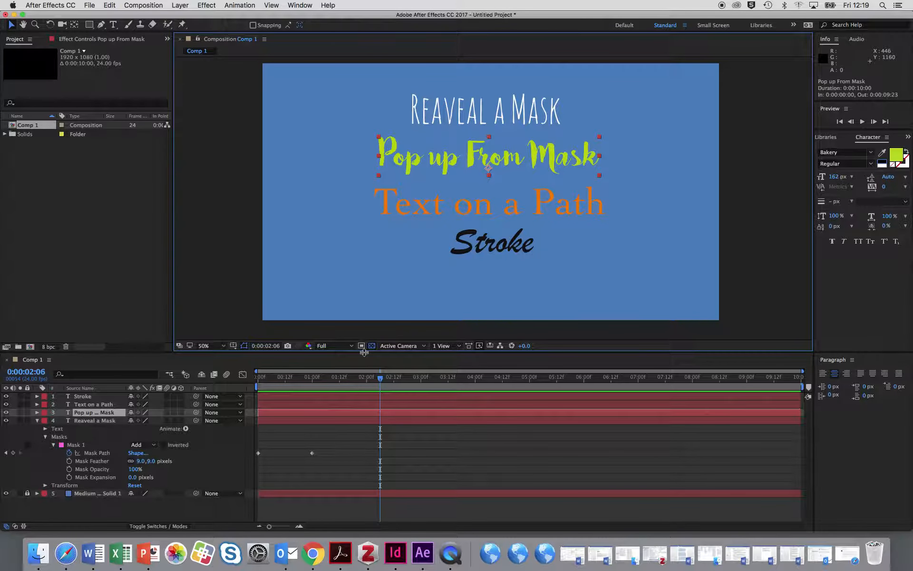
pyautogui.click(348, 377)
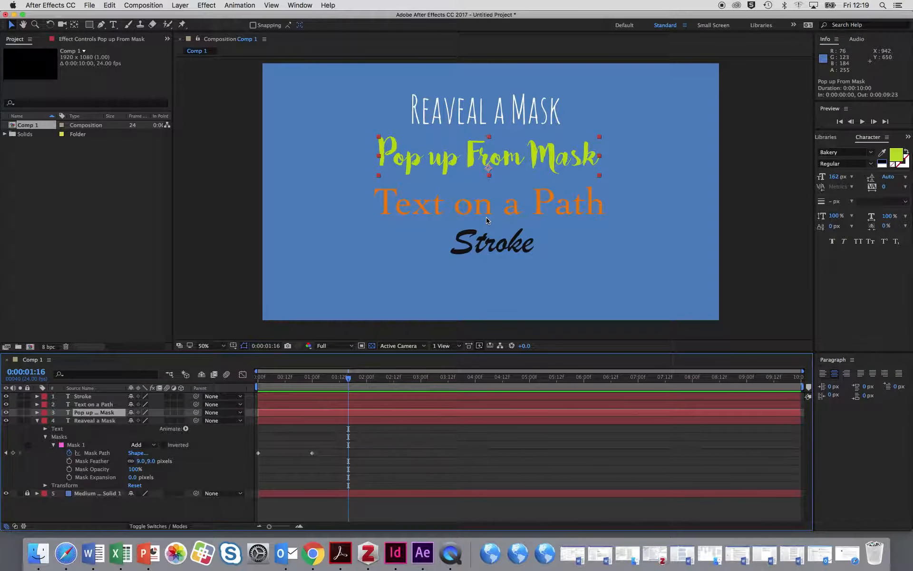
pyautogui.press('p')
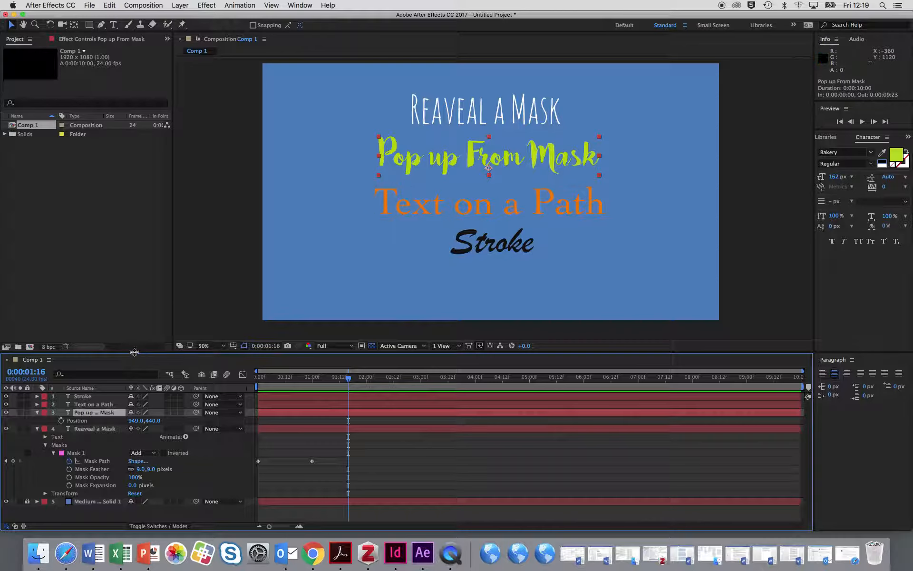
pyautogui.click(366, 379)
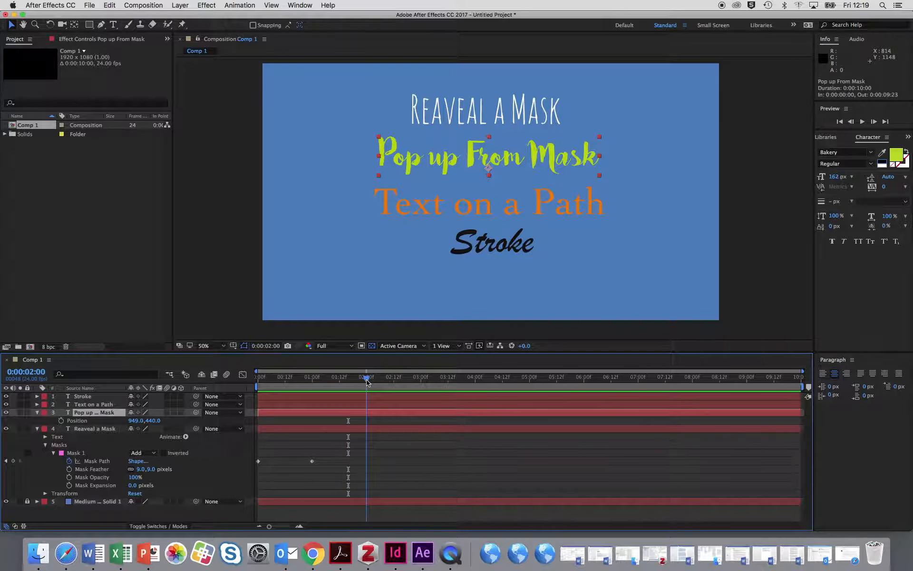
pyautogui.click(61, 420)
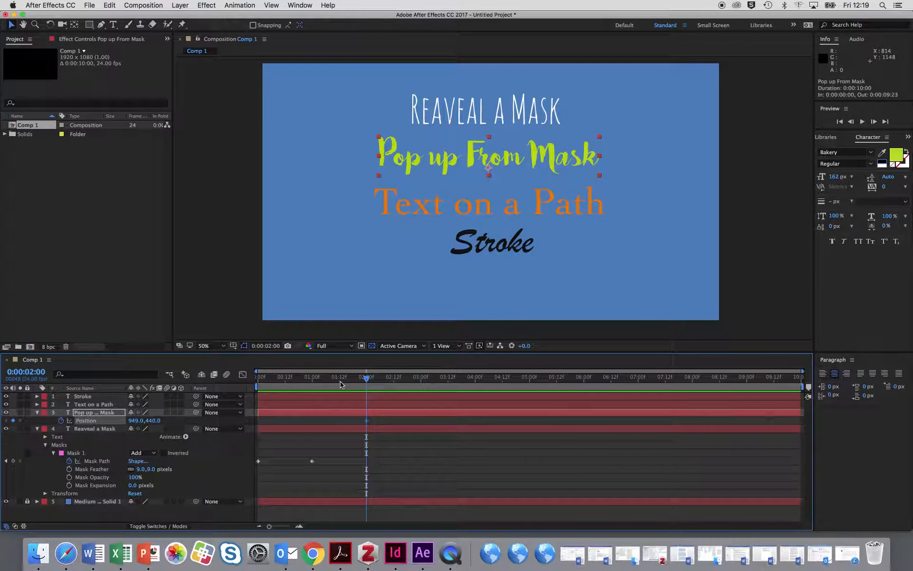
# At 0:00:00:19, move the "Pop up From Mask" text straight down below the frame to position 949, 1222 and preview the movement.
pyautogui.moveTo(340, 384); pyautogui.dragTo(301, 383)
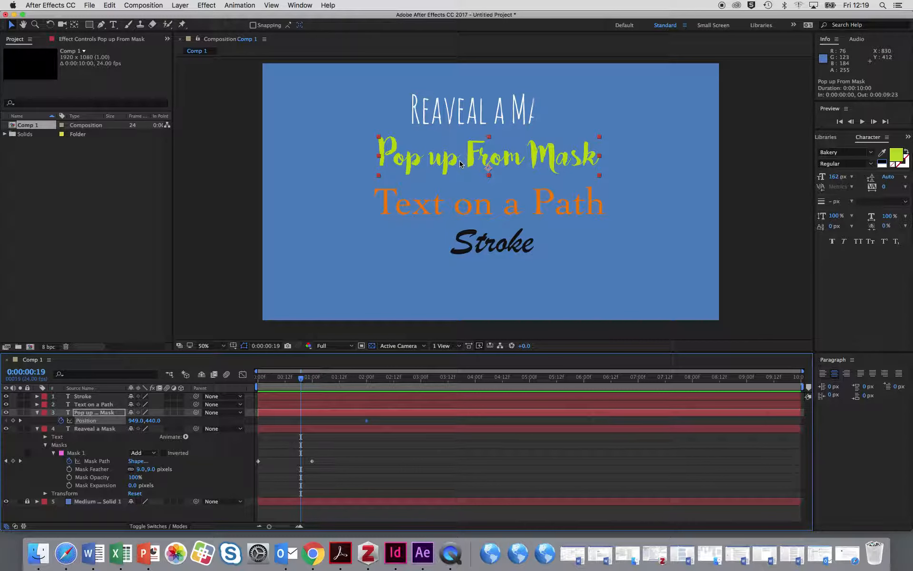
pyautogui.moveTo(460, 164); pyautogui.dragTo(521, 347)
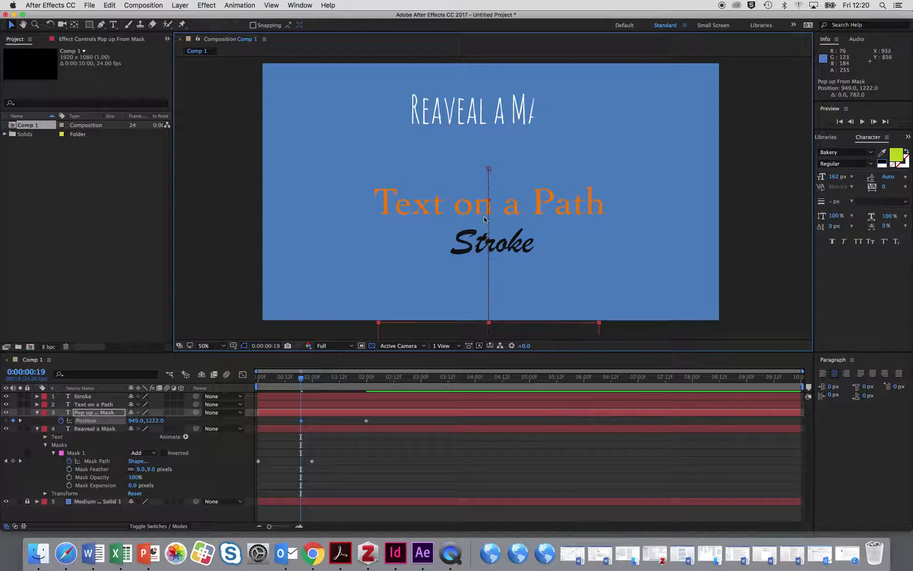
pyautogui.press('space')
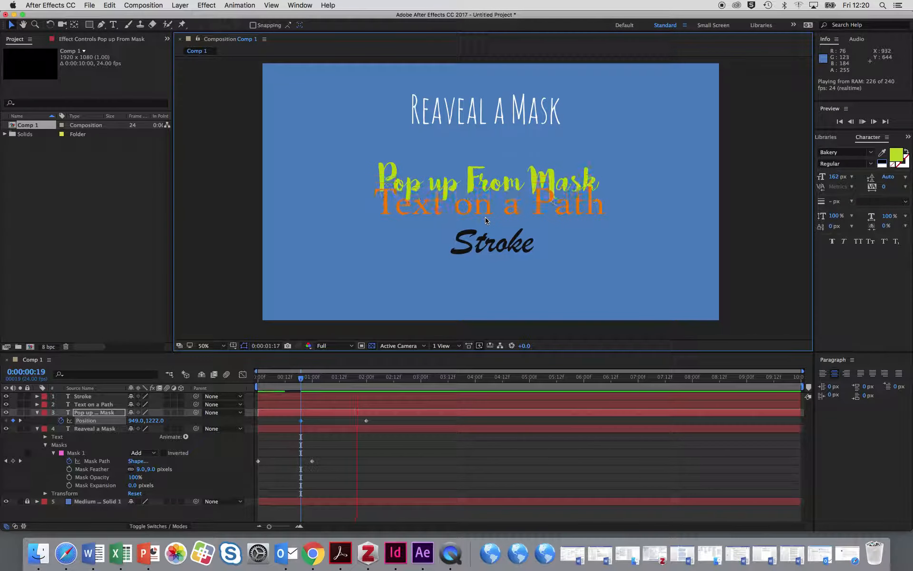
pyautogui.press('space')
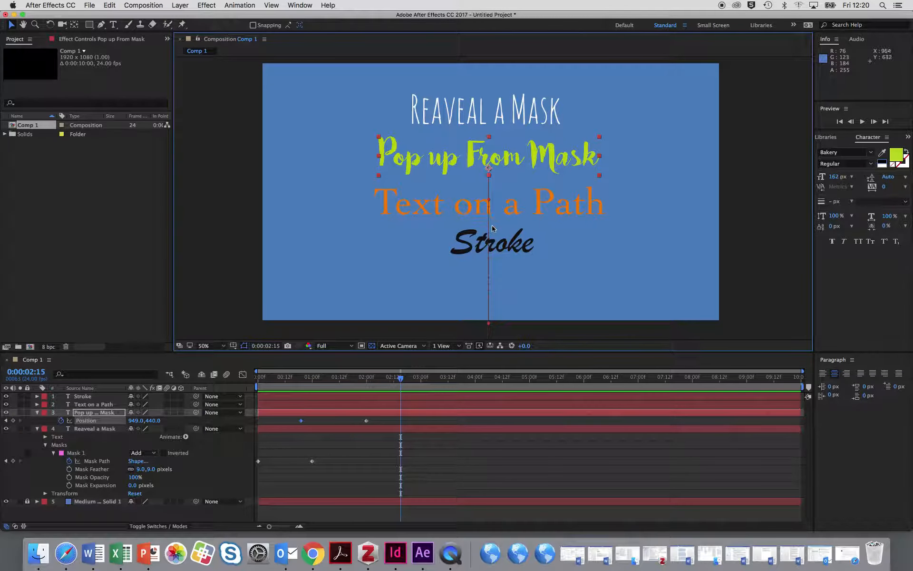
# Scrub and replay the text's upward movement, ending at about 0:00:02:11.
pyautogui.moveTo(388, 381); pyautogui.dragTo(318, 377)
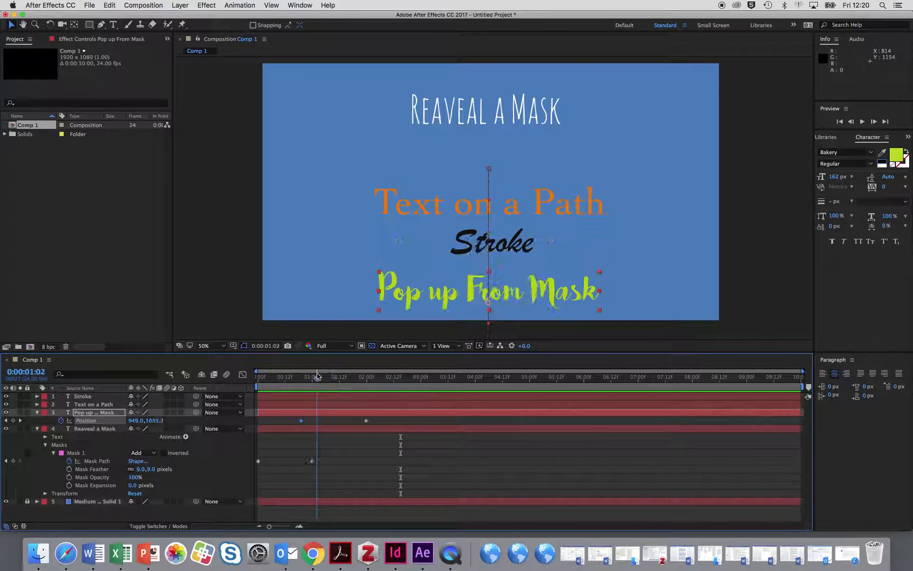
pyautogui.press('space')
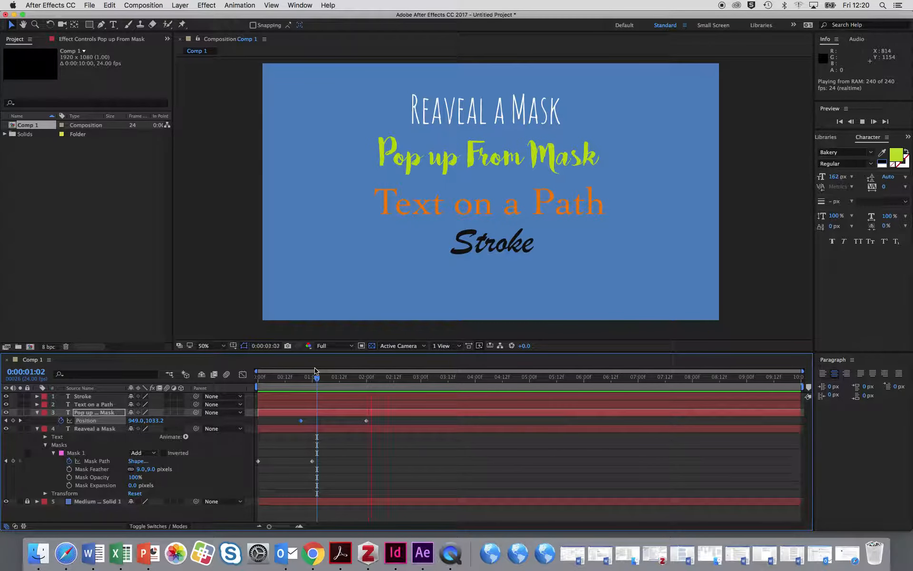
pyautogui.press('space')
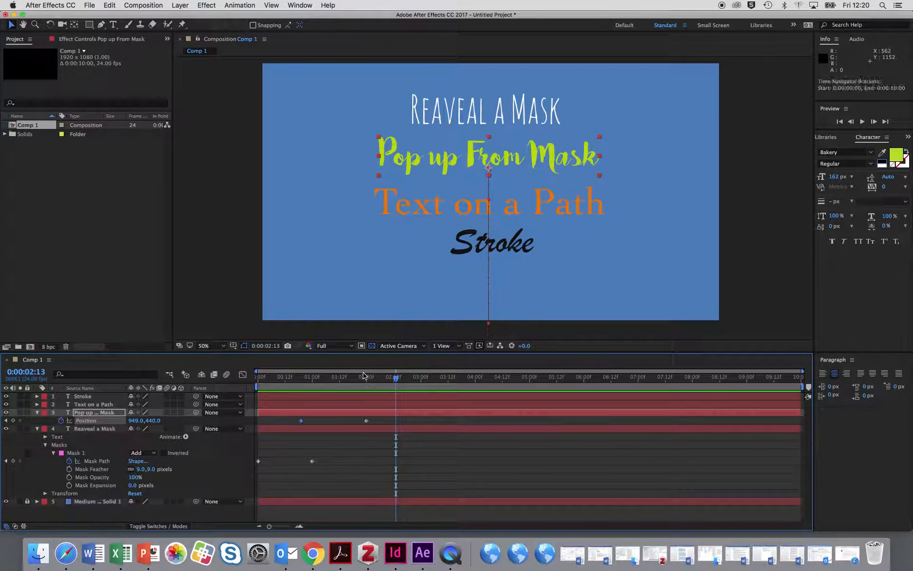
pyautogui.moveTo(365, 375); pyautogui.dragTo(391, 380)
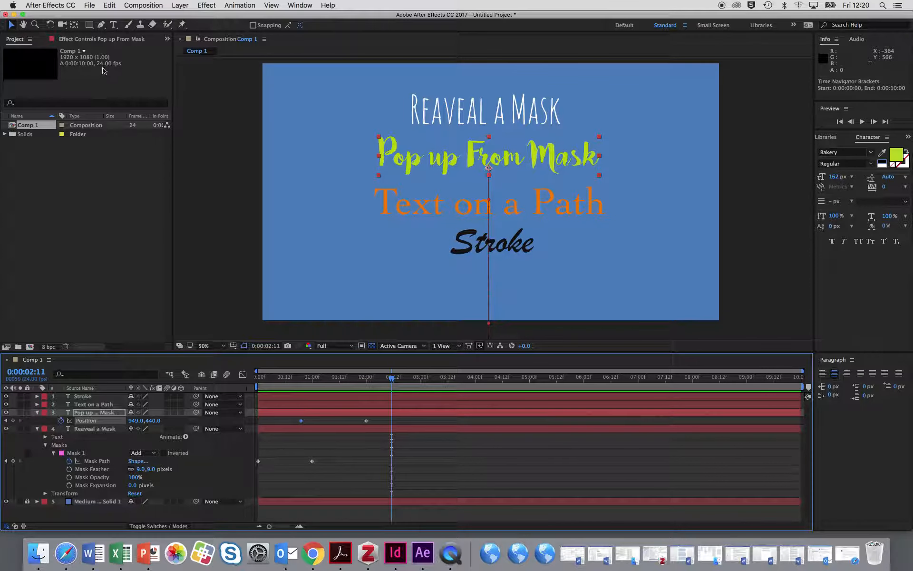
# Try a rectangular mask drawn directly on the "Pop up From Mask" text layer, preview the result and undo the mask.
pyautogui.click(89, 25)
pyautogui.moveTo(376, 131); pyautogui.dragTo(614, 179)
pyautogui.press('space')
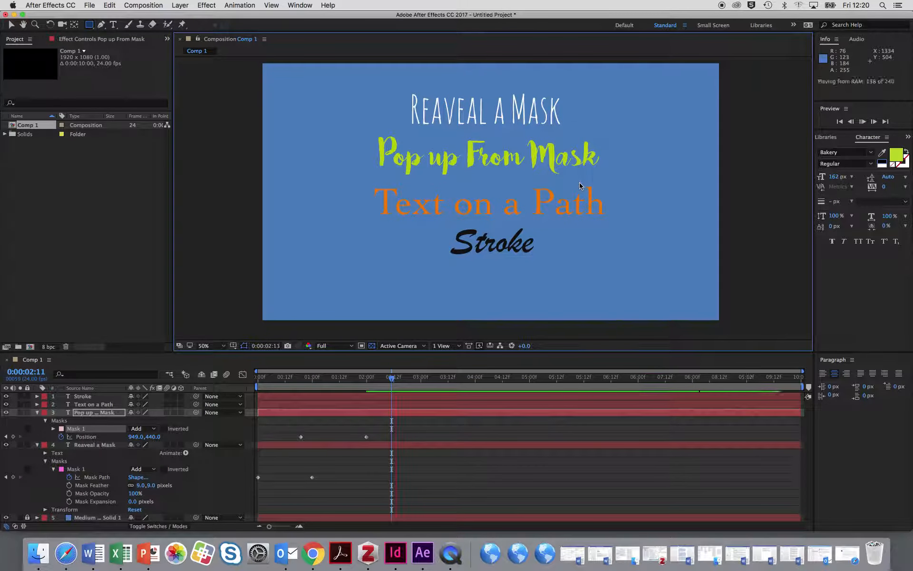
pyautogui.moveTo(361, 383); pyautogui.dragTo(377, 420)
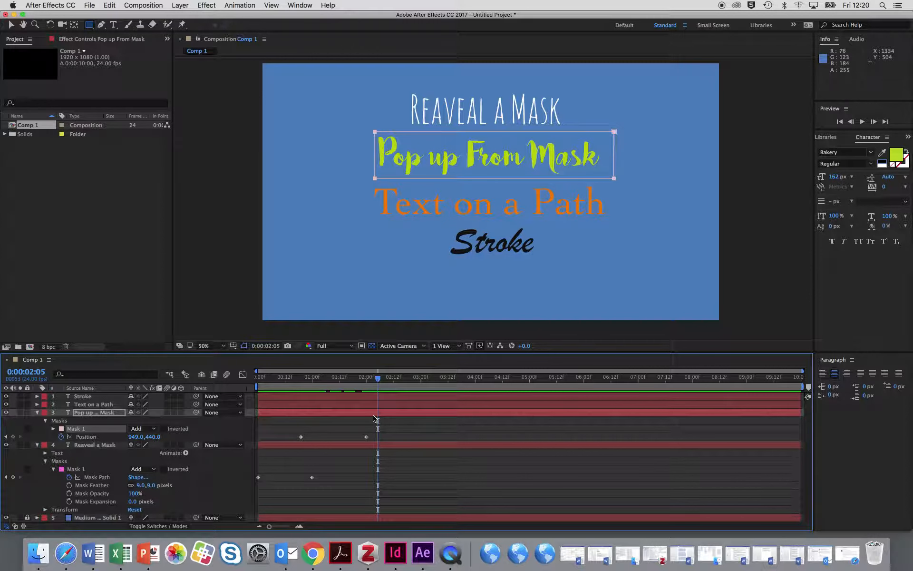
pyautogui.press('super+z')
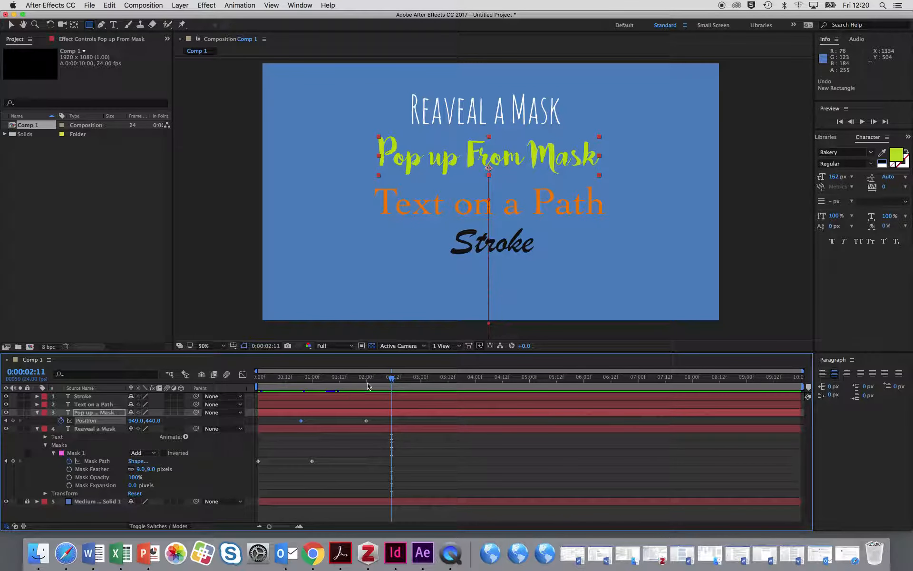
# Pre-compose the "Pop up From Mask" layer as "Pop up From Mask Comp 1", moving all attributes into the new composition.
pyautogui.moveTo(366, 381); pyautogui.dragTo(386, 389)
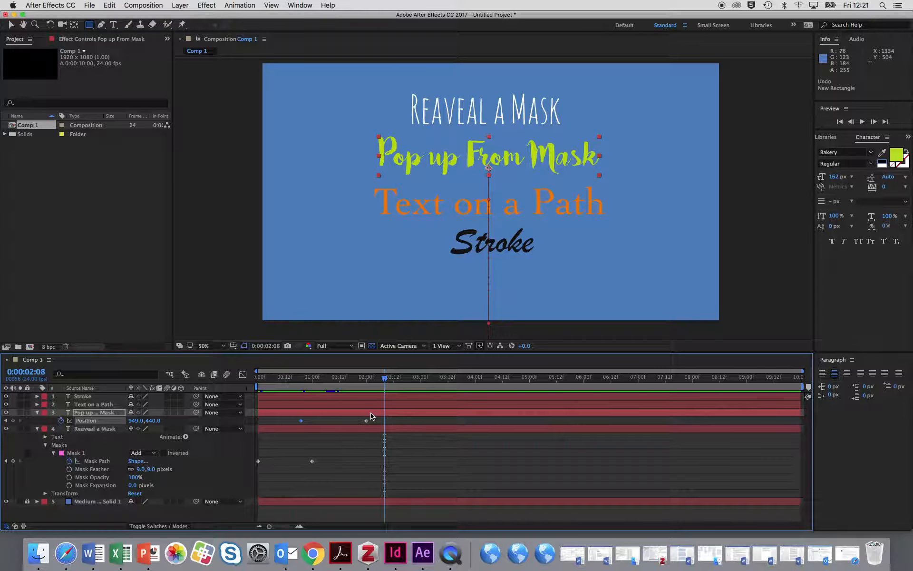
pyautogui.rightClick(371, 416)
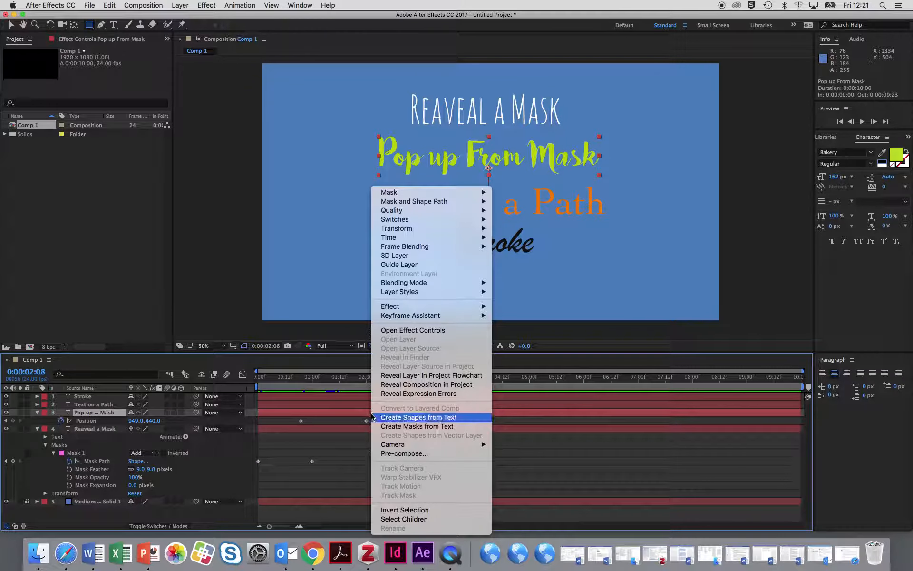
pyautogui.click(382, 454)
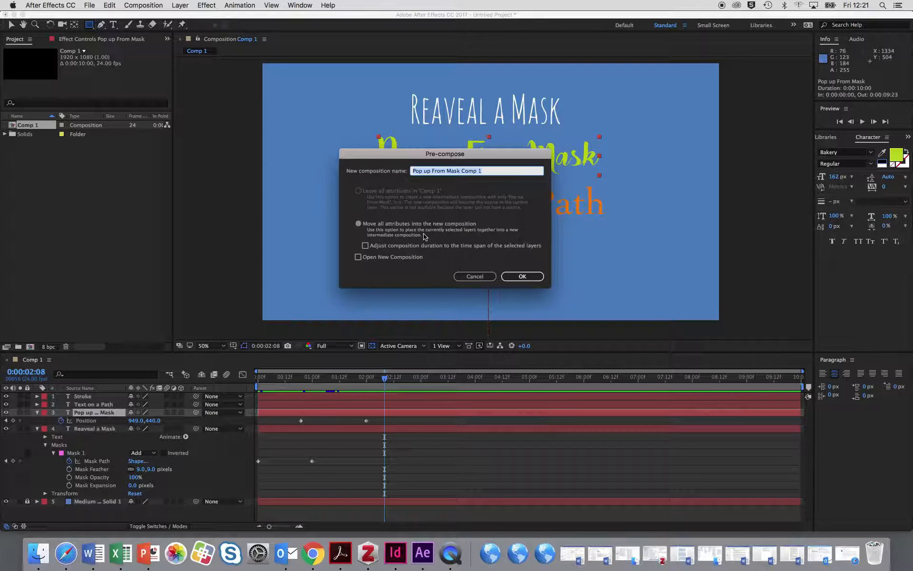
pyautogui.click(525, 278)
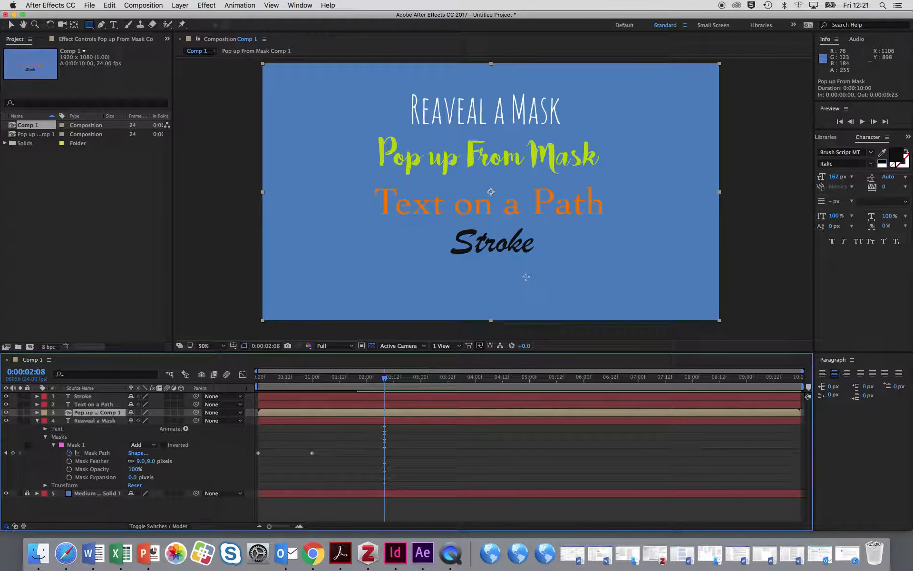
# Open the "Pop up From Mask Comp 1" precomposition, examine the animated text layer inside it and return to Comp 1.
pyautogui.moveTo(385, 390)
pyautogui.mouseDown()
pyautogui.moveTo(333, 388)
pyautogui.moveTo(428, 389)
pyautogui.moveTo(322, 389)
pyautogui.moveTo(428, 389)
pyautogui.moveTo(333, 389)
pyautogui.moveTo(385, 390)
pyautogui.moveTo(338, 390)
pyautogui.moveTo(364, 394)
pyautogui.mouseUp()
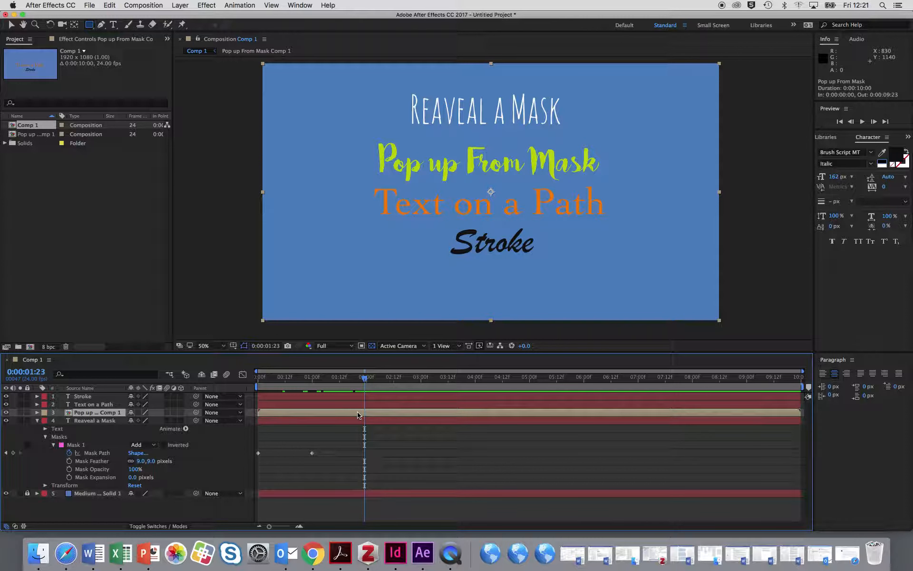
pyautogui.doubleClick(358, 412)
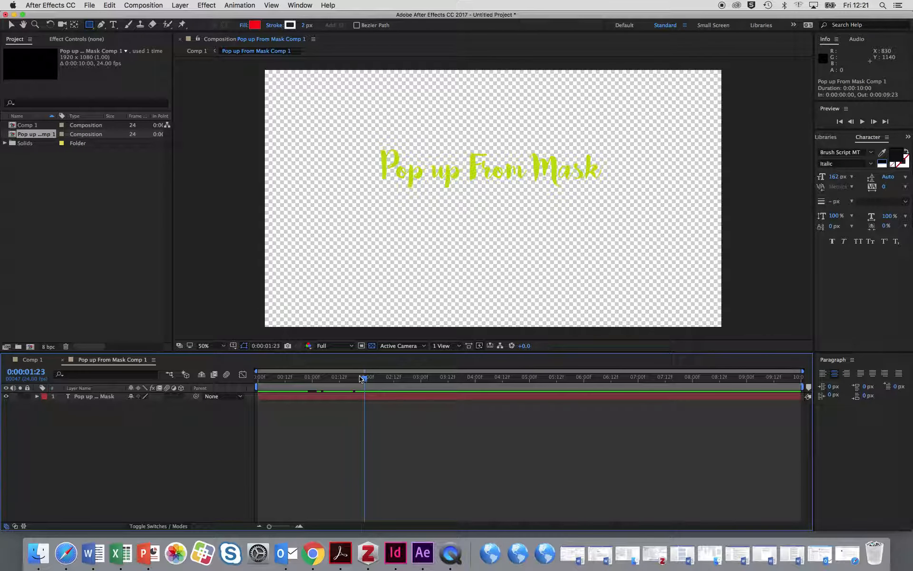
pyautogui.moveTo(360, 378)
pyautogui.mouseDown()
pyautogui.moveTo(292, 378)
pyautogui.moveTo(376, 378)
pyautogui.mouseUp()
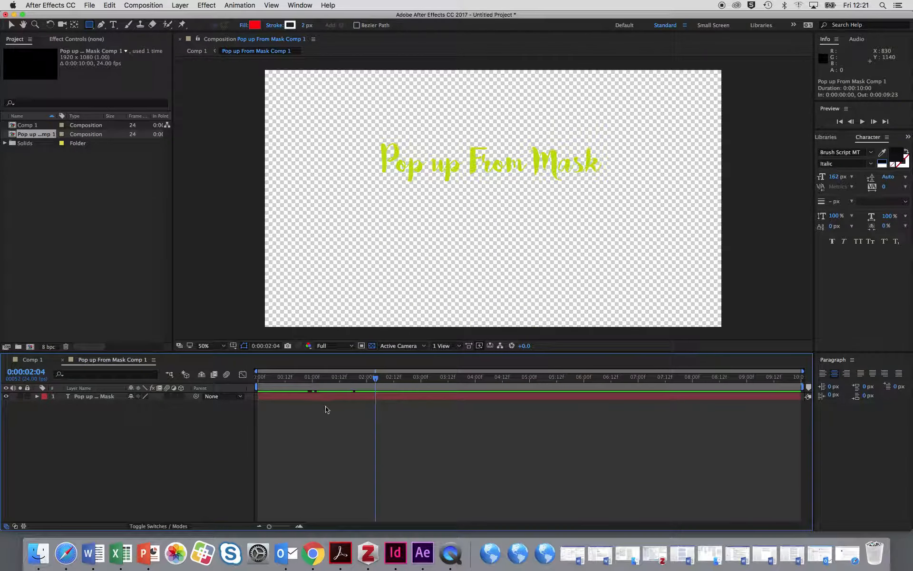
pyautogui.click(326, 396)
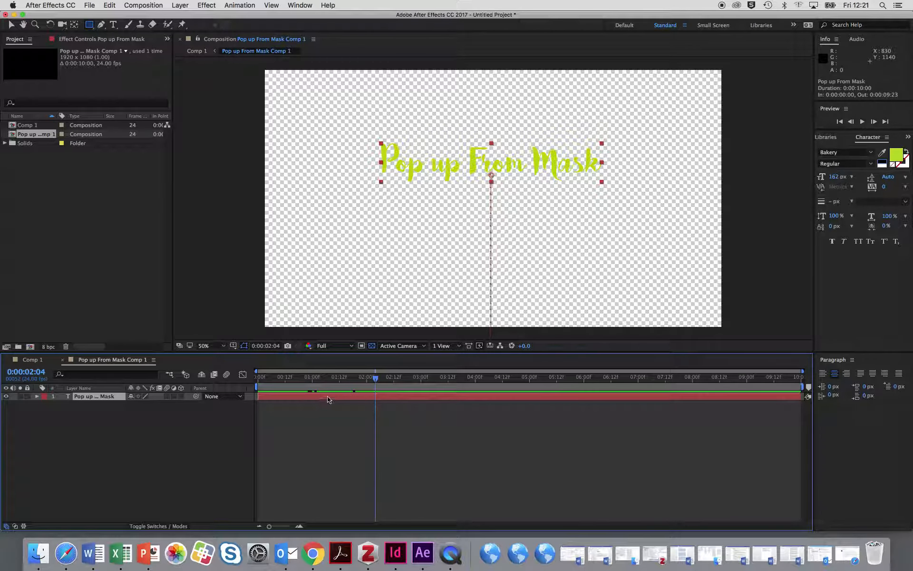
pyautogui.click(30, 360)
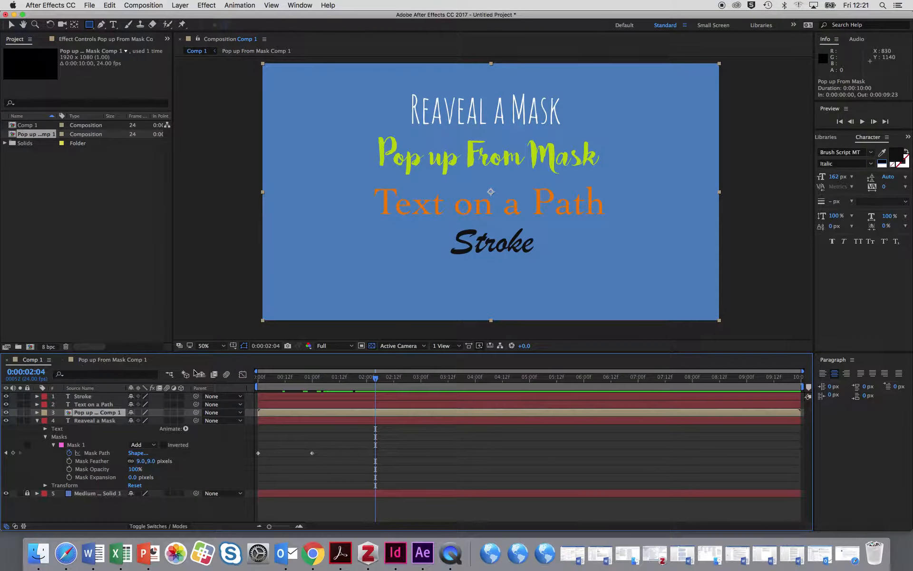
# At 0:00:02:07, draw a rectangular mask closely around the "Pop up From Mask" text on the precomposed layer.
pyautogui.moveTo(349, 386)
pyautogui.mouseDown()
pyautogui.moveTo(399, 395)
pyautogui.moveTo(329, 400)
pyautogui.moveTo(382, 407)
pyautogui.mouseUp()
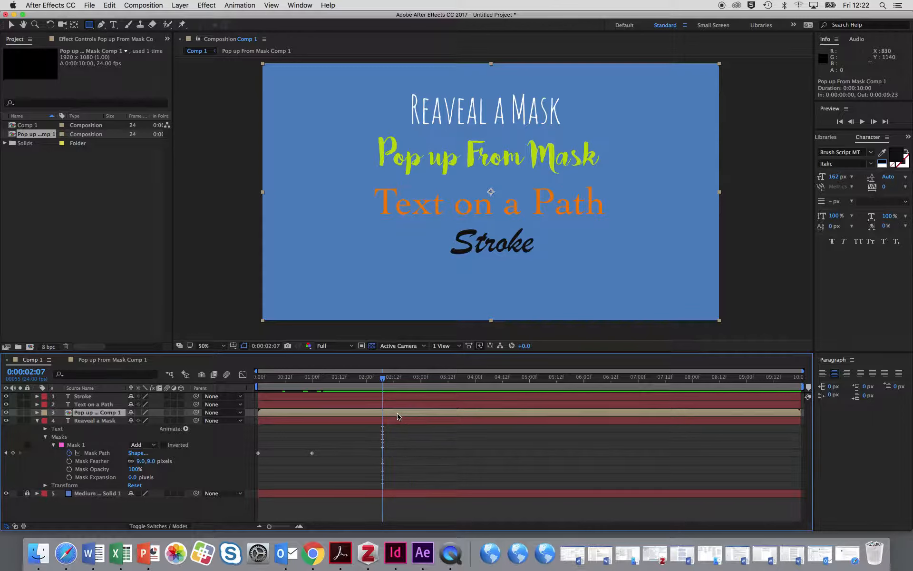
pyautogui.click(89, 26)
pyautogui.moveTo(367, 132); pyautogui.dragTo(621, 181)
pyautogui.moveTo(609, 185); pyautogui.dragTo(608, 180)
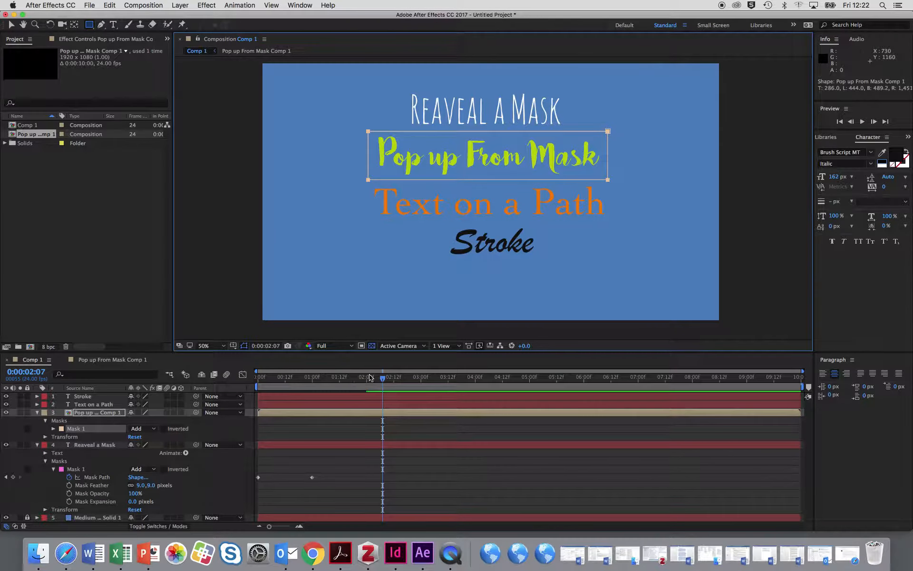
# Preview the masked pop-up animation from about 0:00:00:06.
pyautogui.moveTo(380, 379); pyautogui.dragTo(269, 394)
pyautogui.press('space')
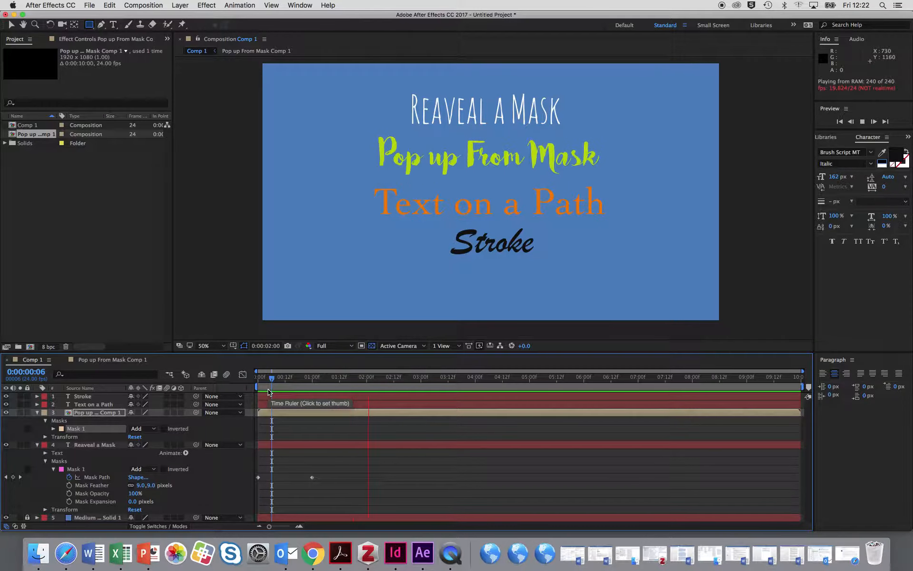
pyautogui.press('space')
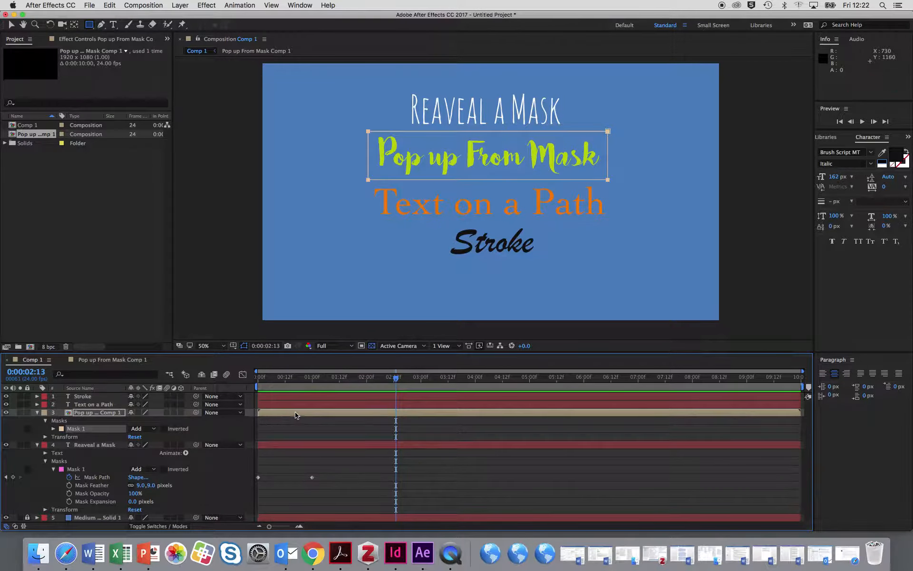
# Trim the start of the precomposed layer and slide it earlier to run from -0:00:00:12 to 0:00:09:03, then inspect the text emerging at 0:00:01:01.
pyautogui.moveTo(258, 413); pyautogui.dragTo(300, 418)
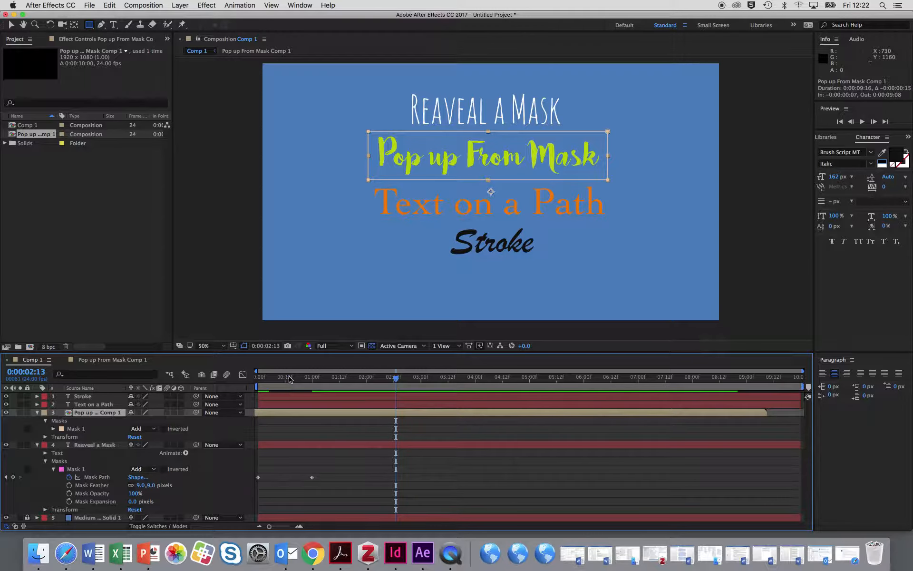
pyautogui.moveTo(291, 378); pyautogui.dragTo(317, 417)
pyautogui.moveTo(314, 379); pyautogui.dragTo(335, 400)
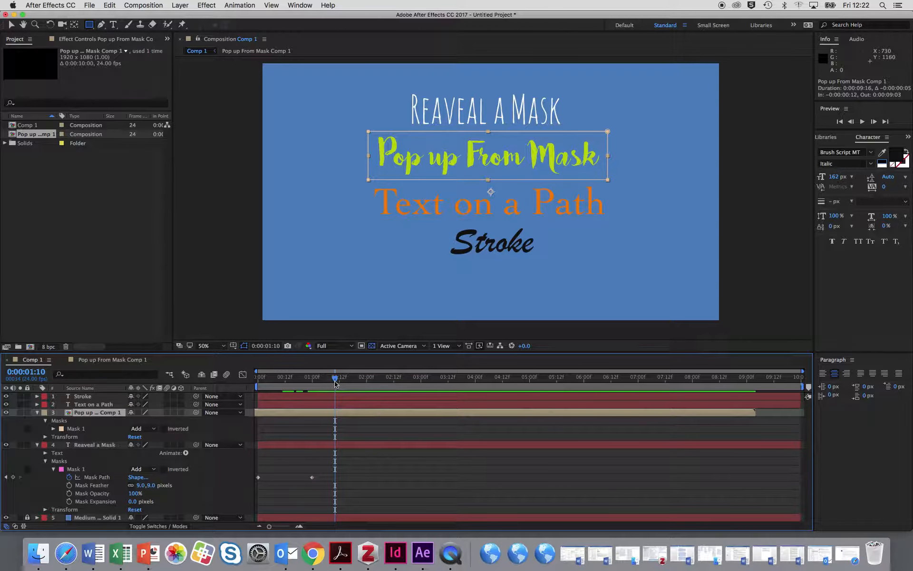
pyautogui.moveTo(336, 383); pyautogui.dragTo(313, 388)
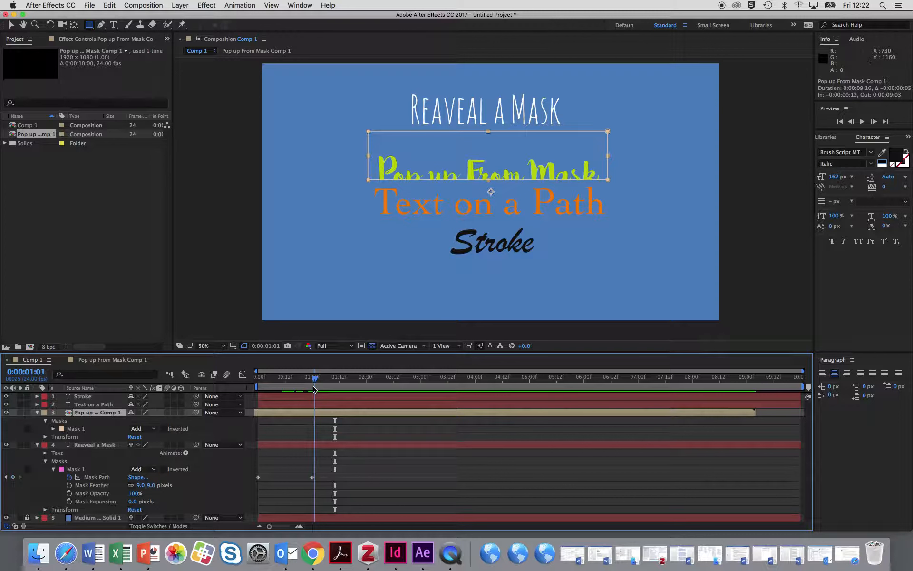
pyautogui.press('/')
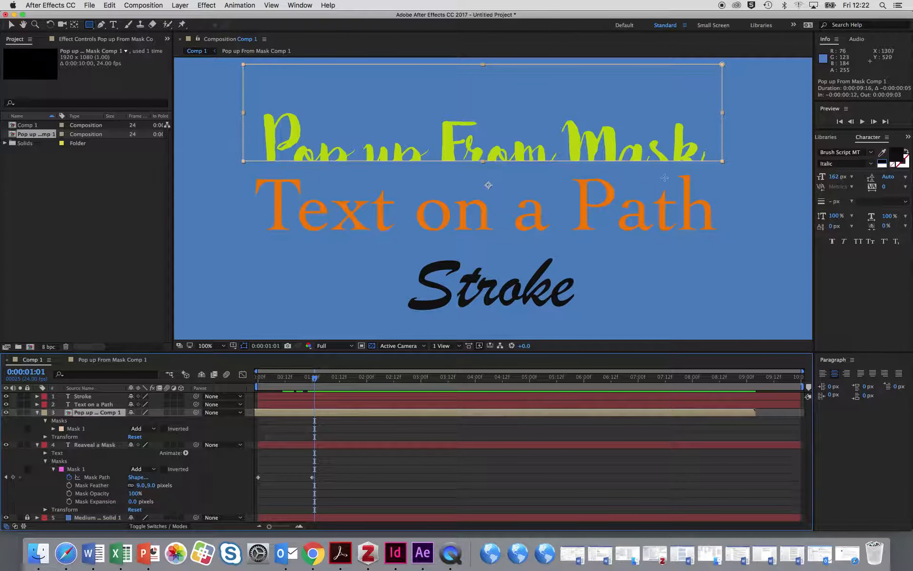
# Feather Mask 1 of the "Pop up From Mask Comp 1" layer by 17 pixels, leaving the feather without keyframes.
pyautogui.click(12, 25)
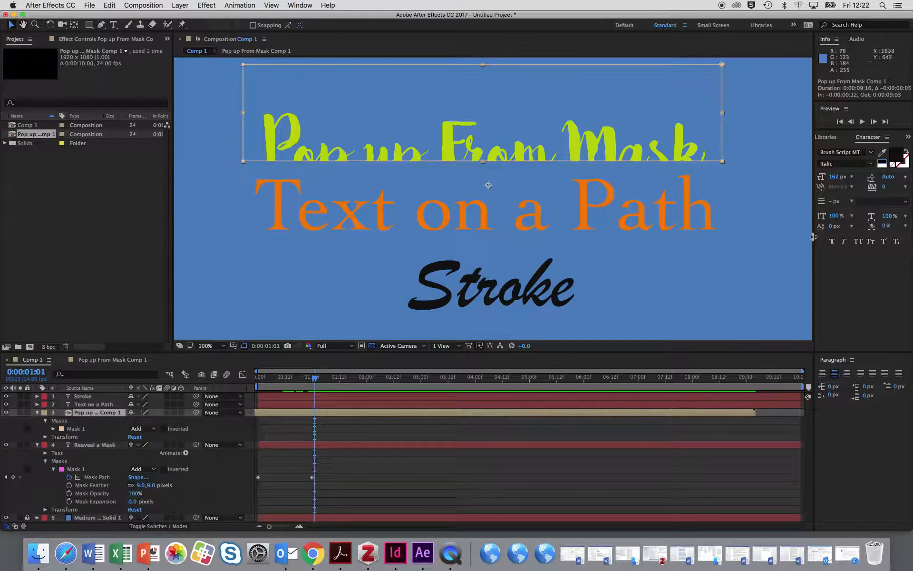
pyautogui.click(772, 214)
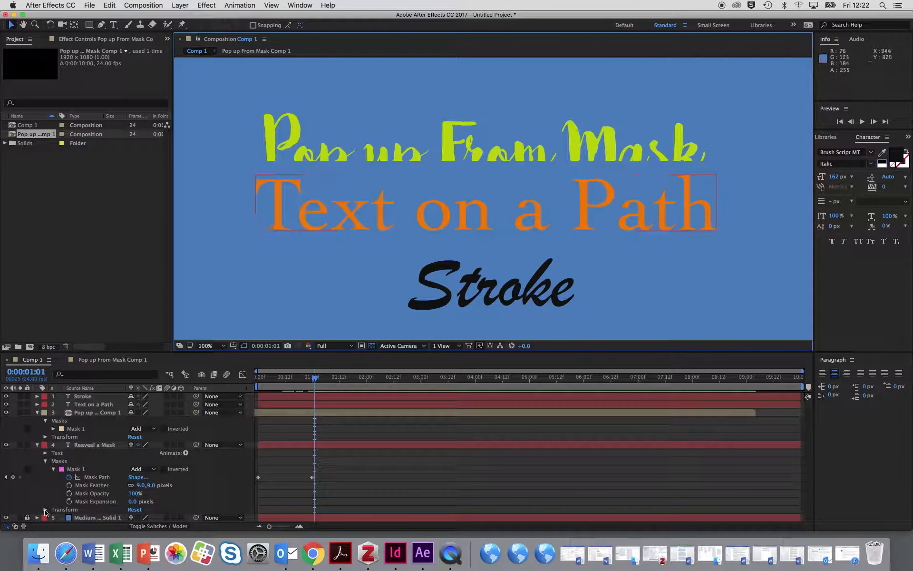
pyautogui.click(55, 429)
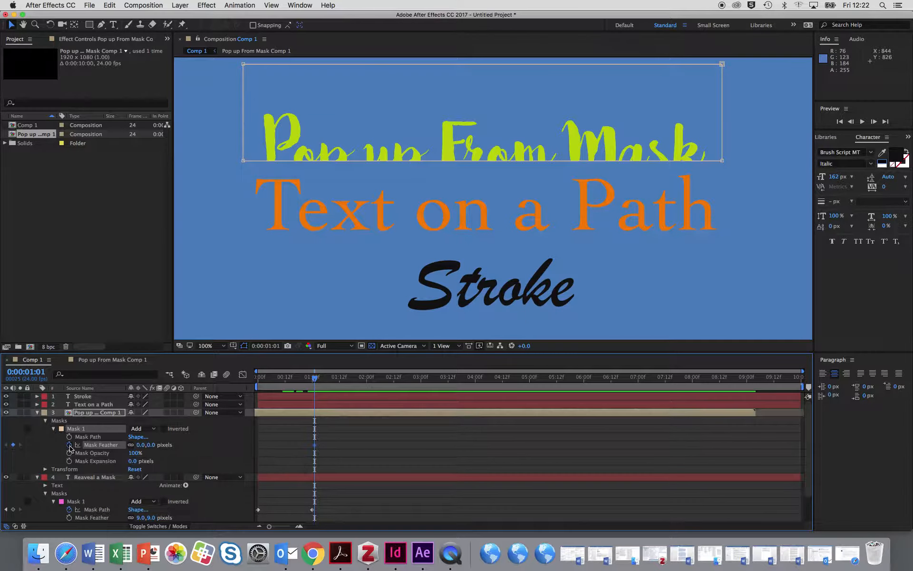
pyautogui.click(70, 445)
pyautogui.click(69, 445)
pyautogui.moveTo(139, 445); pyautogui.dragTo(153, 449)
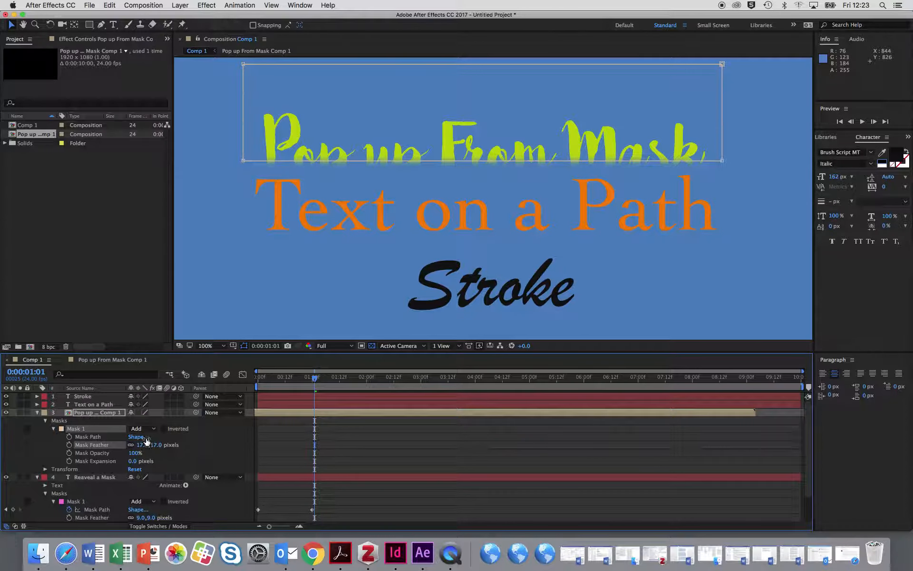
pyautogui.scroll(1, 414, 289)
pyautogui.scroll(-1, 414, 288)
pyautogui.click(206, 5)
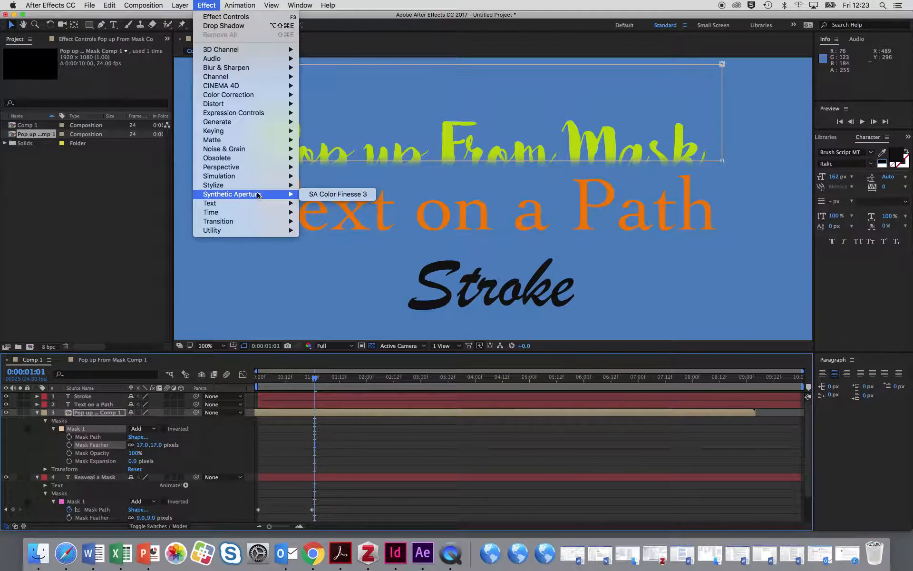
pyautogui.moveTo(247, 185)
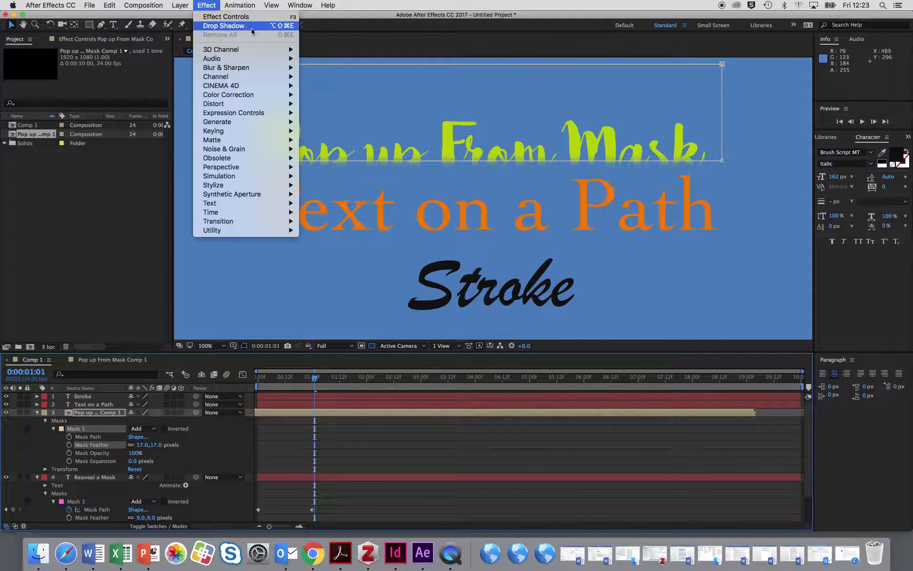
pyautogui.click(866, 332)
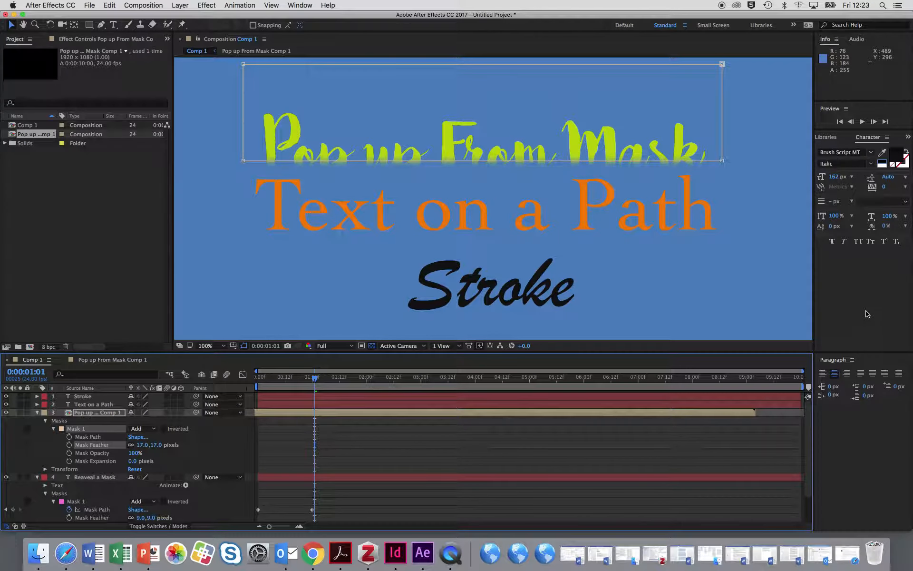
# Search the effects for "drop" and apply Drop Shadow to the "Pop up From Mask Comp 1" layer with distance 8 and opacity 28%.
pyautogui.click(907, 137)
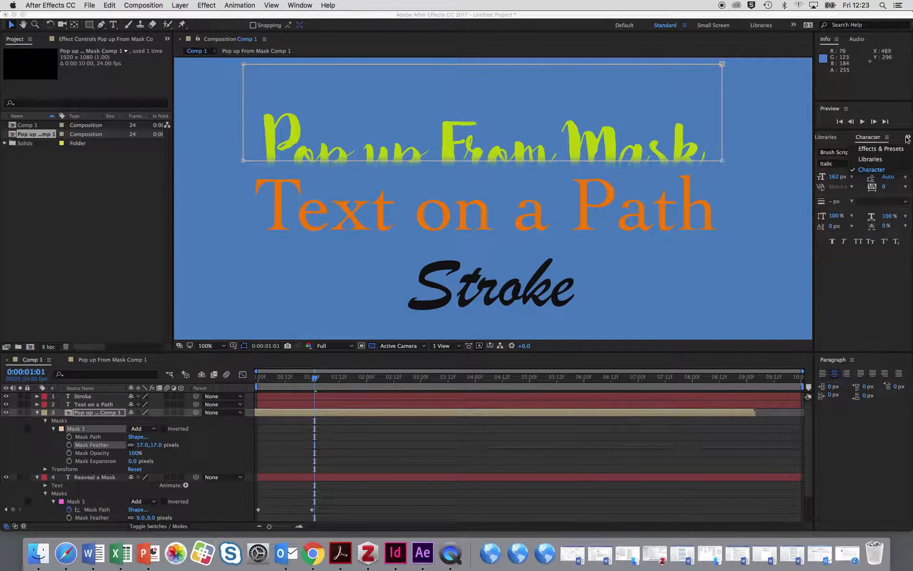
pyautogui.click(893, 149)
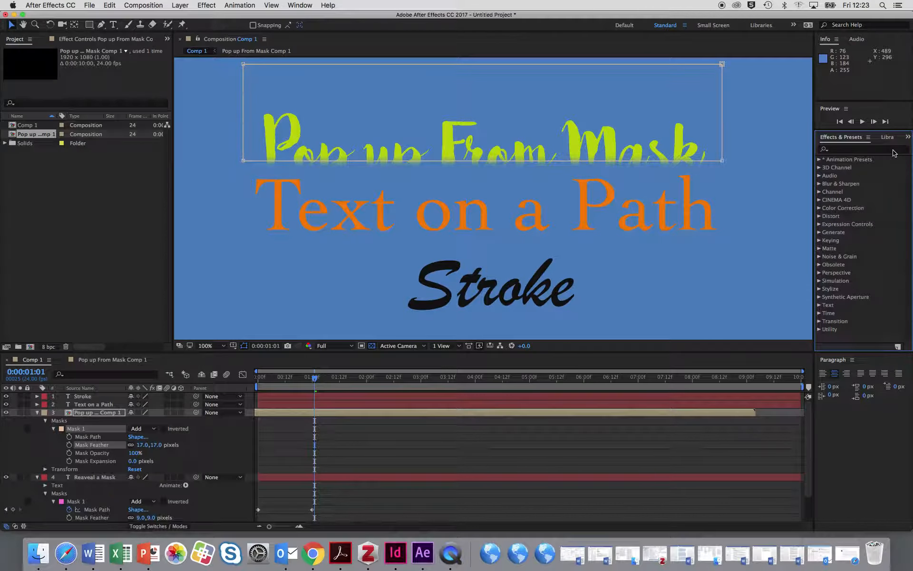
pyautogui.click(862, 149)
pyautogui.write('drop')
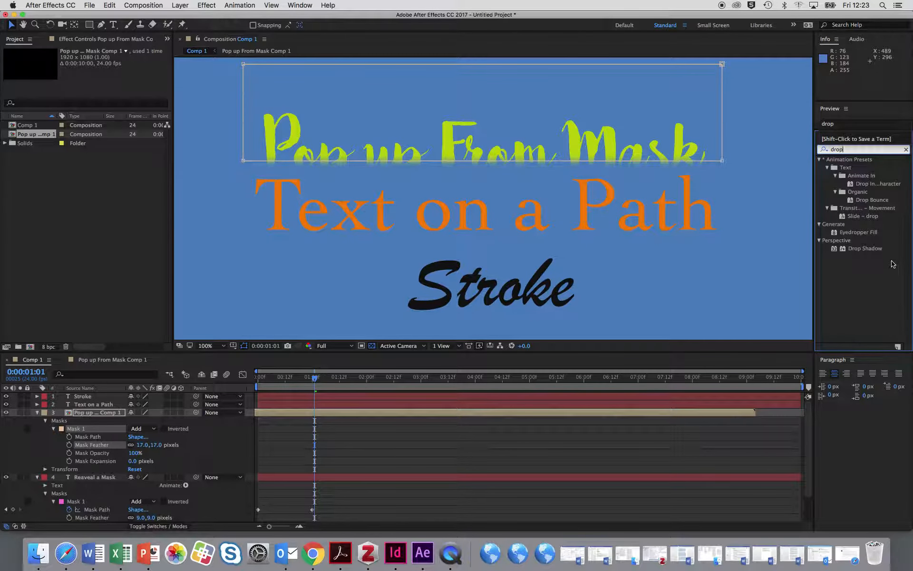
pyautogui.click(870, 248)
pyautogui.moveTo(871, 250); pyautogui.dragTo(603, 416)
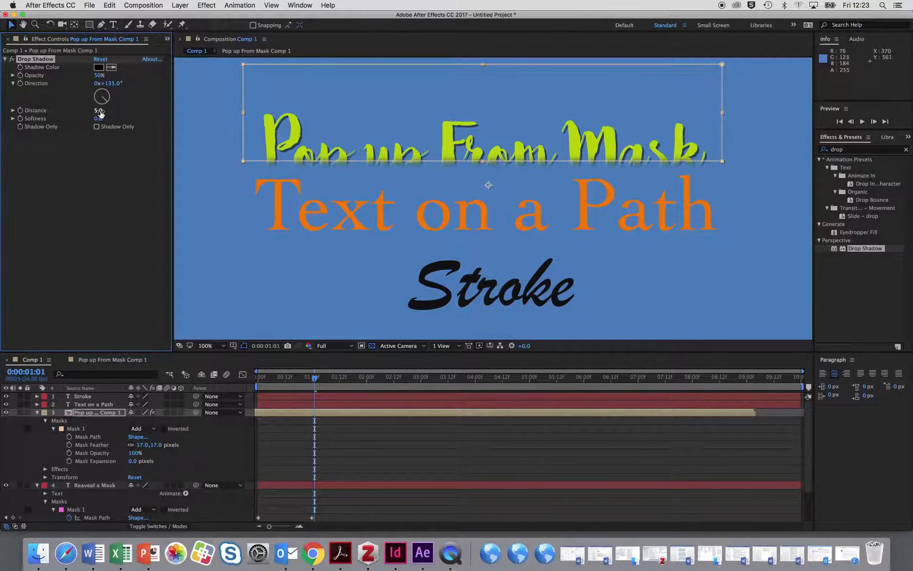
pyautogui.moveTo(98, 111)
pyautogui.mouseDown()
pyautogui.moveTo(113, 113)
pyautogui.moveTo(102, 112)
pyautogui.mouseUp()
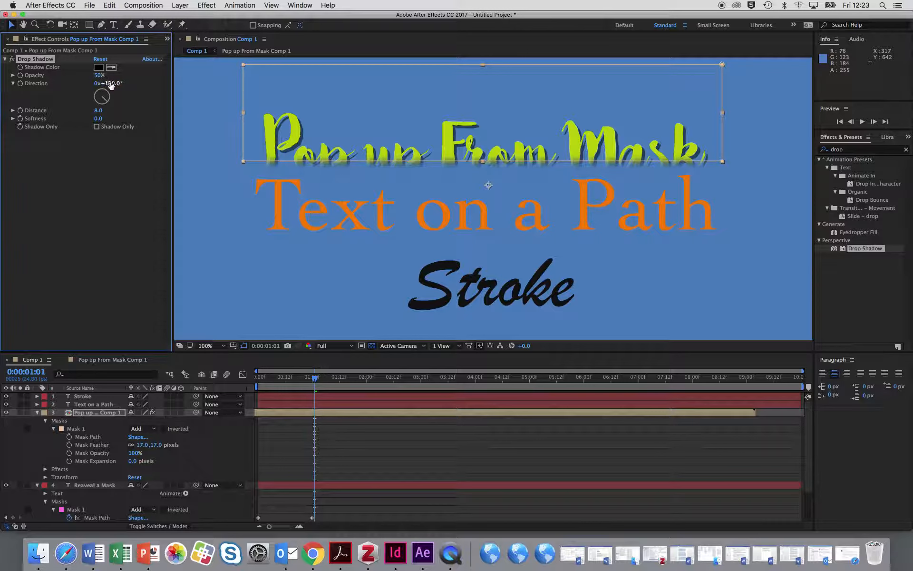
pyautogui.moveTo(102, 78); pyautogui.dragTo(82, 83)
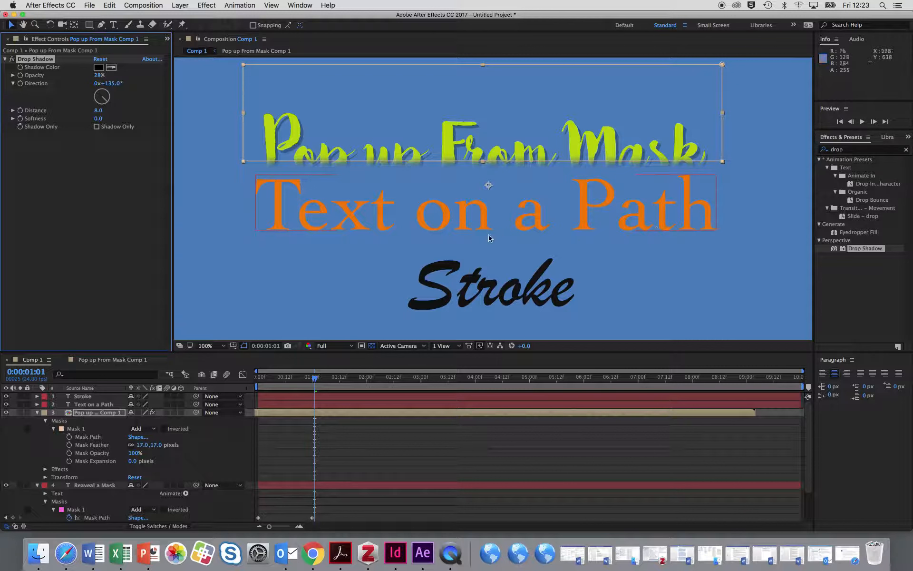
# View the whole composition at 25% and preview the text animations from 0:00:00:11.
pyautogui.press('.')
pyautogui.press('.')
pyautogui.press(',')
pyautogui.press(',')
pyautogui.press(',')
pyautogui.press(',')
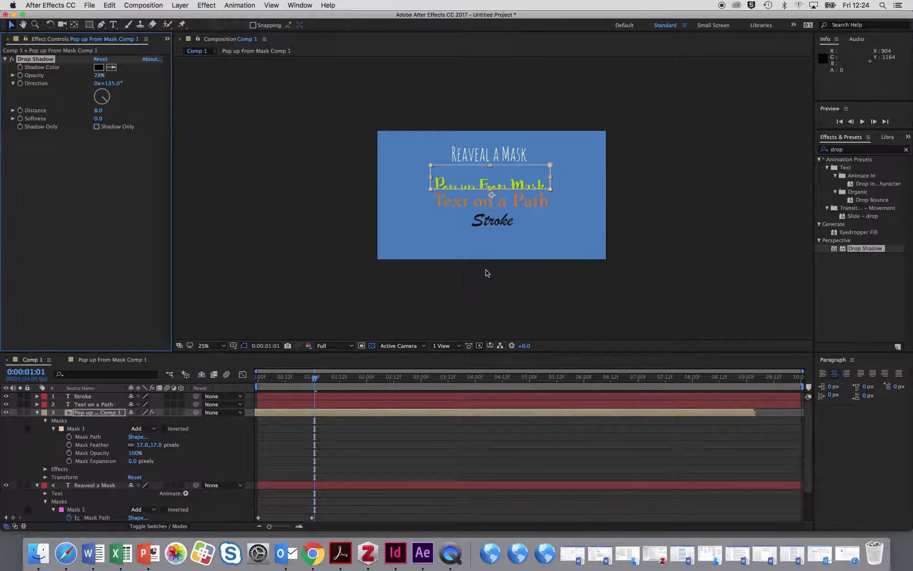
pyautogui.moveTo(311, 387); pyautogui.dragTo(283, 388)
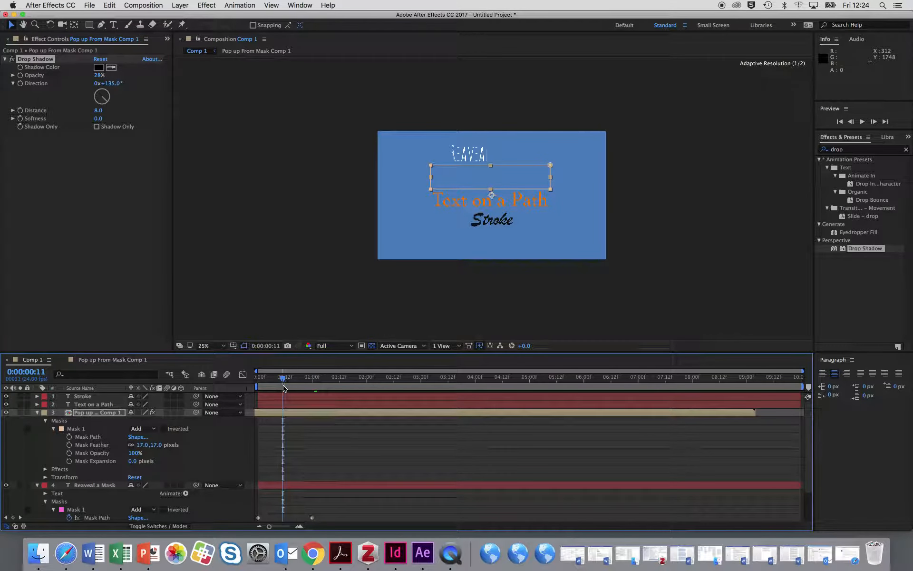
pyautogui.press('space')
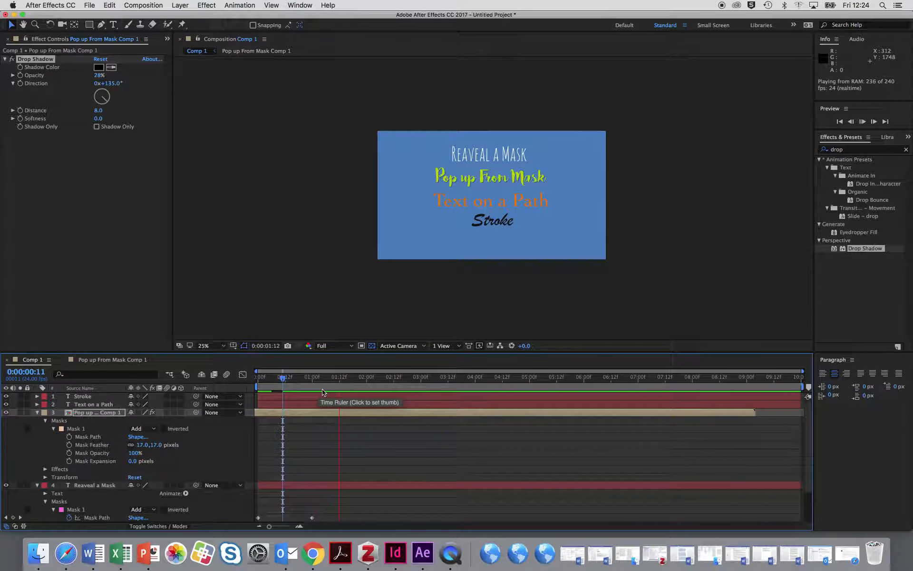
pyautogui.press('space')
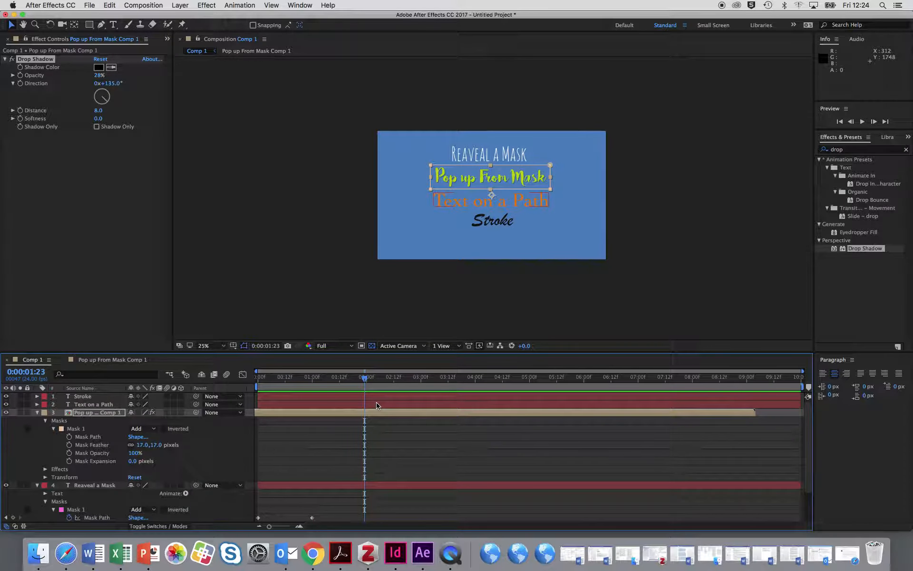
# At 0:00:01:04, draw an open, wavy four-point mask path with the Pen tool across the frame on the "Text on a Path" layer.
pyautogui.click(377, 404)
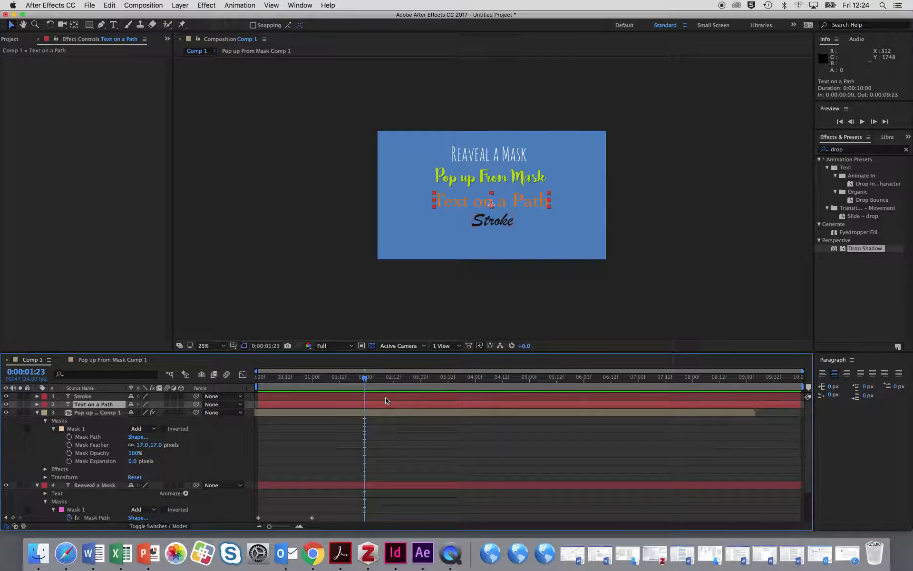
pyautogui.moveTo(363, 379); pyautogui.dragTo(322, 379)
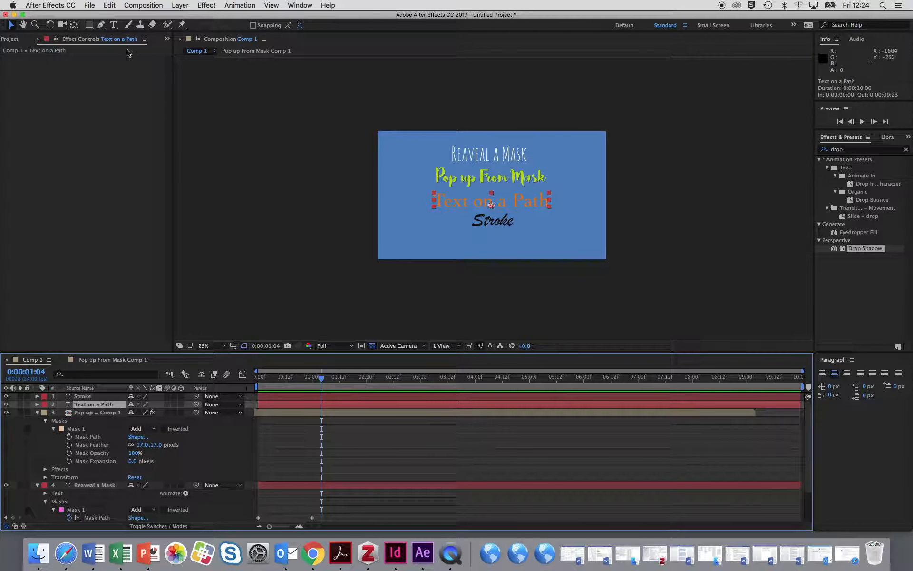
pyautogui.click(99, 27)
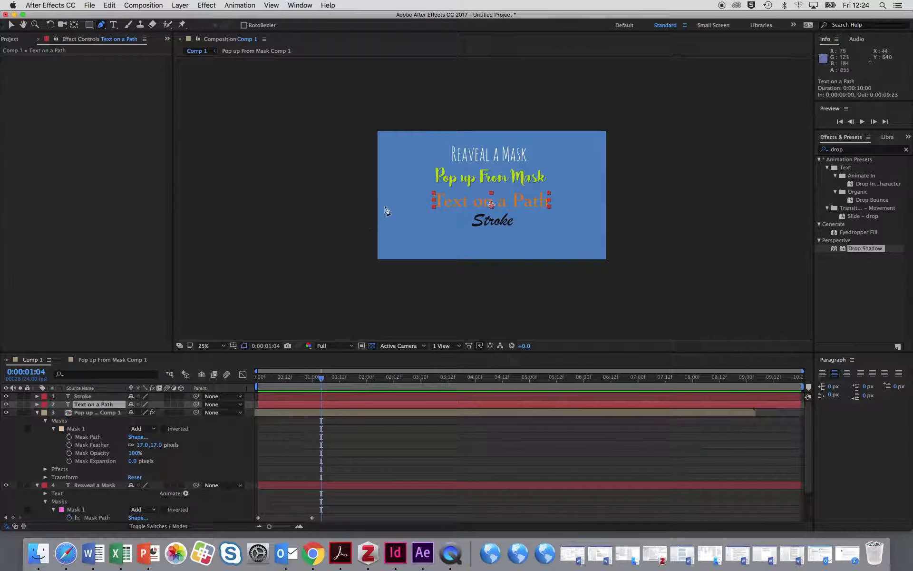
pyautogui.click(399, 189)
pyautogui.moveTo(439, 156); pyautogui.dragTo(455, 179)
pyautogui.moveTo(512, 229); pyautogui.dragTo(554, 222)
pyautogui.moveTo(568, 180); pyautogui.dragTo(608, 183)
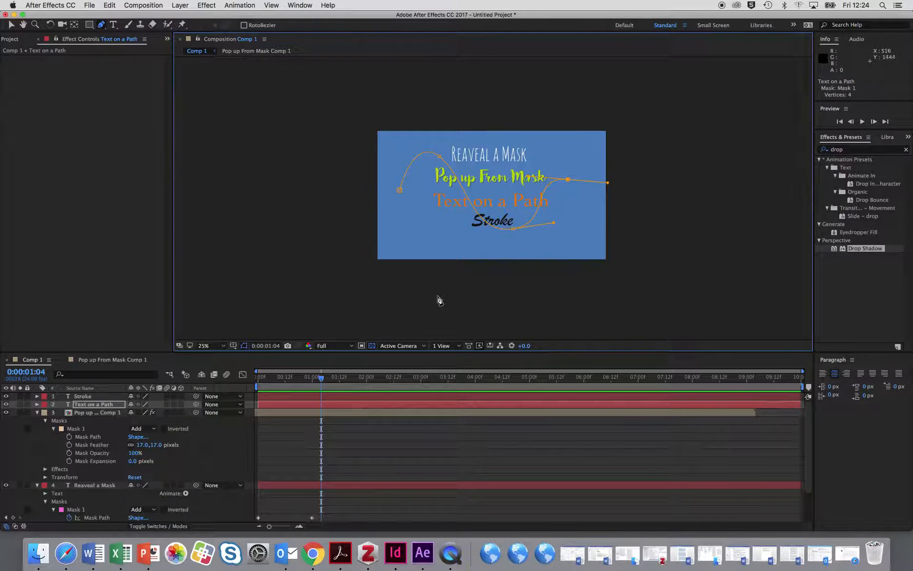
# Try closing the wavy mask path through an extra point near the frame's lower edge, and undo back to the open path.
pyautogui.click(503, 258)
pyautogui.click(400, 190)
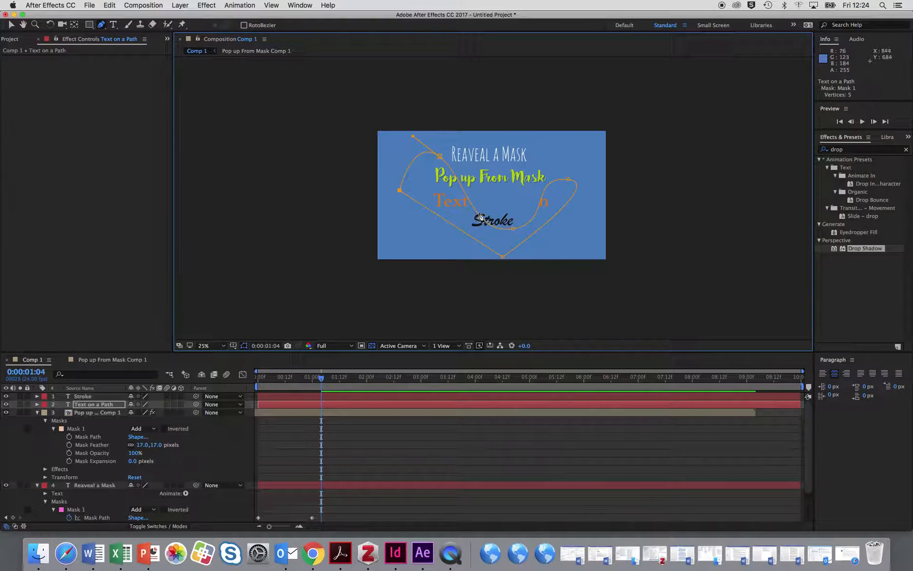
pyautogui.press('super+z')
pyautogui.press('super+z')
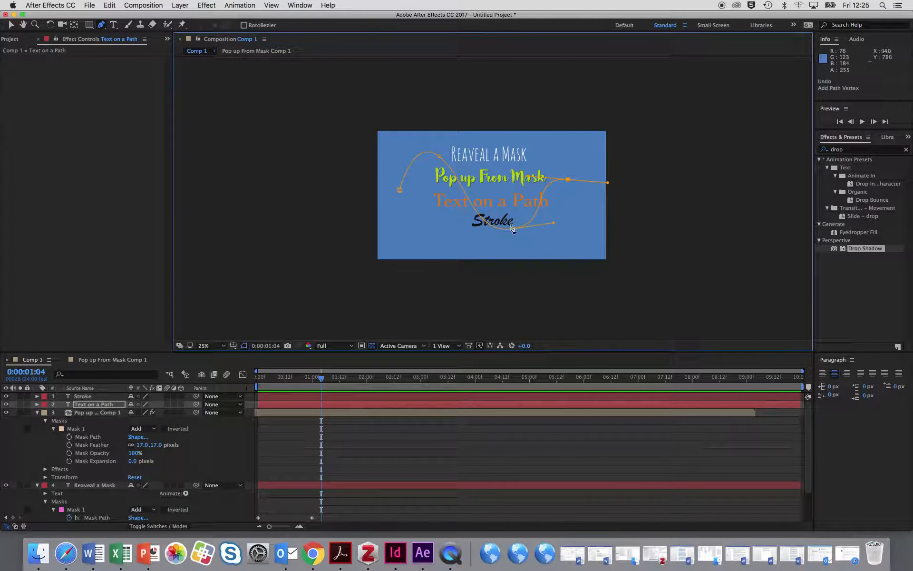
# In the "Text on a Path" layer's path options, make the text follow Mask 1.
pyautogui.click(37, 404)
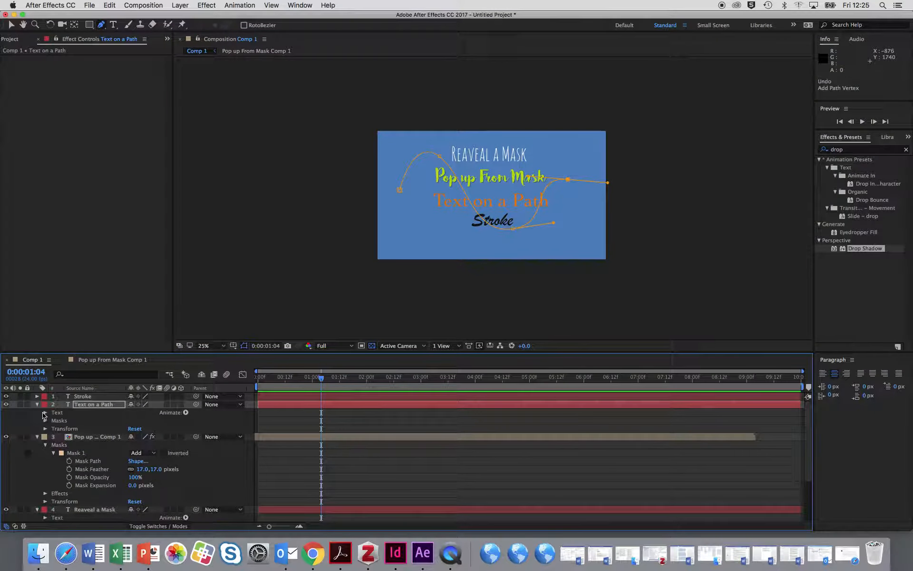
pyautogui.click(45, 413)
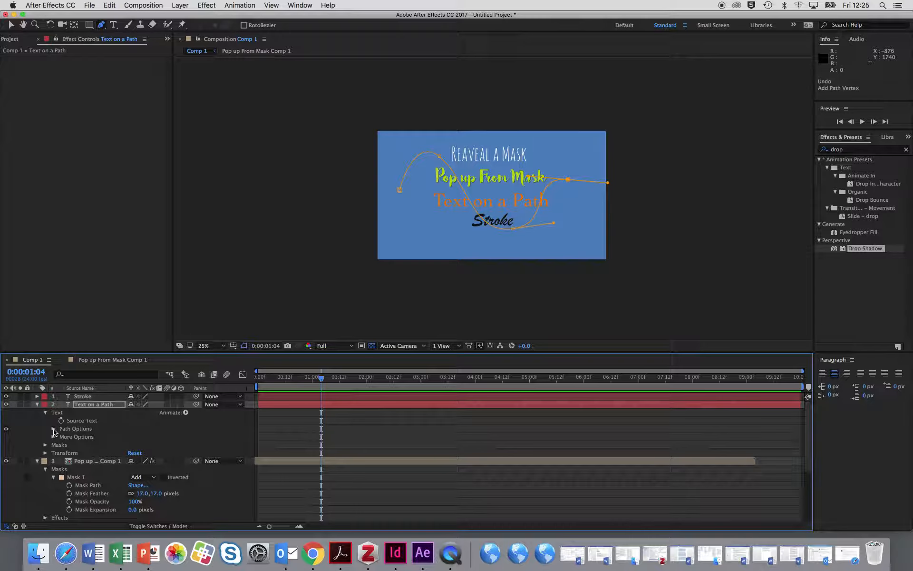
pyautogui.click(53, 429)
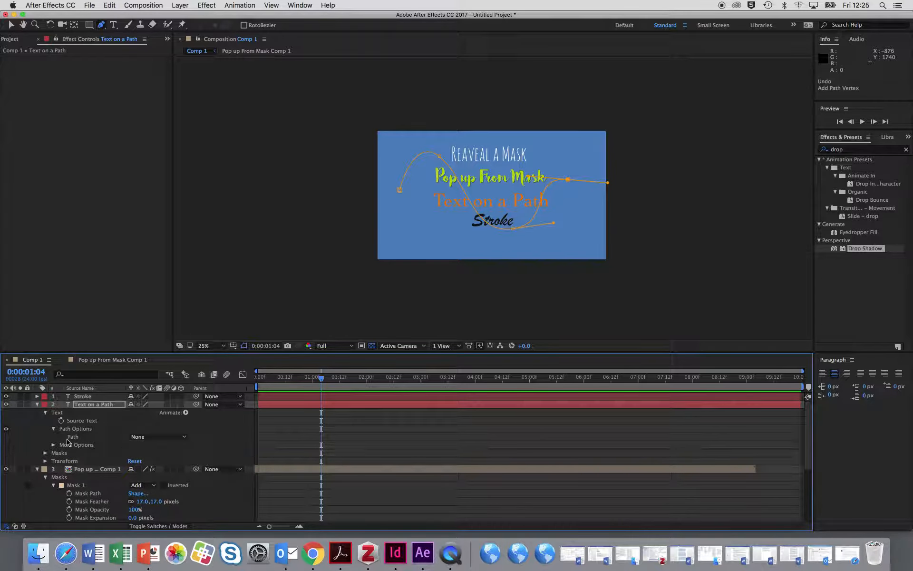
pyautogui.click(148, 441)
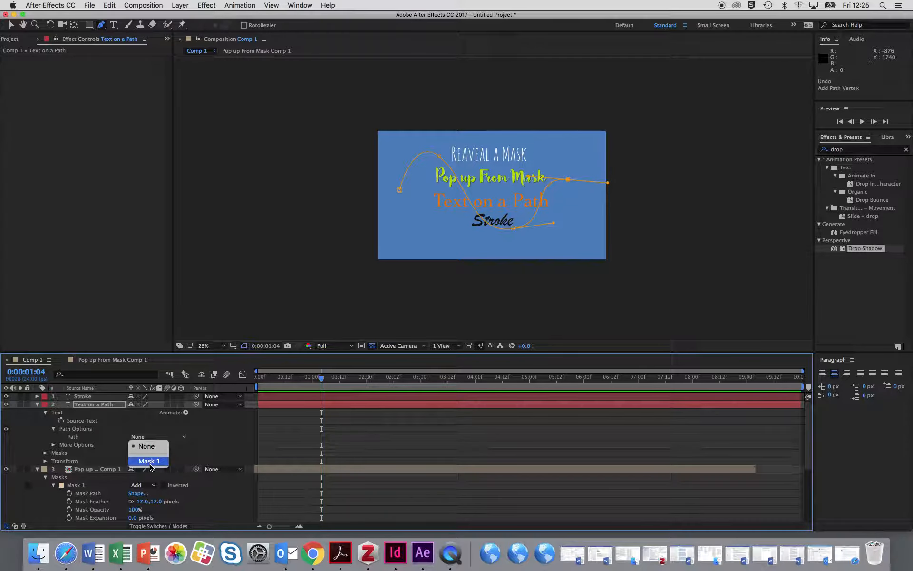
pyautogui.click(149, 461)
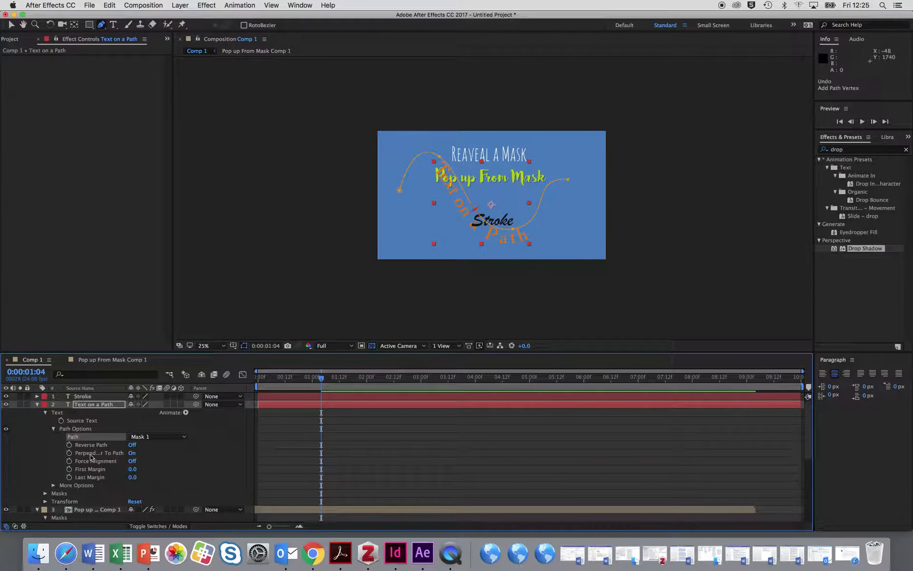
# Try the Reverse Path and Perpendicular To Path options on the text, keeping Reverse Path off and Perpendicular To Path on.
pyautogui.click(133, 445)
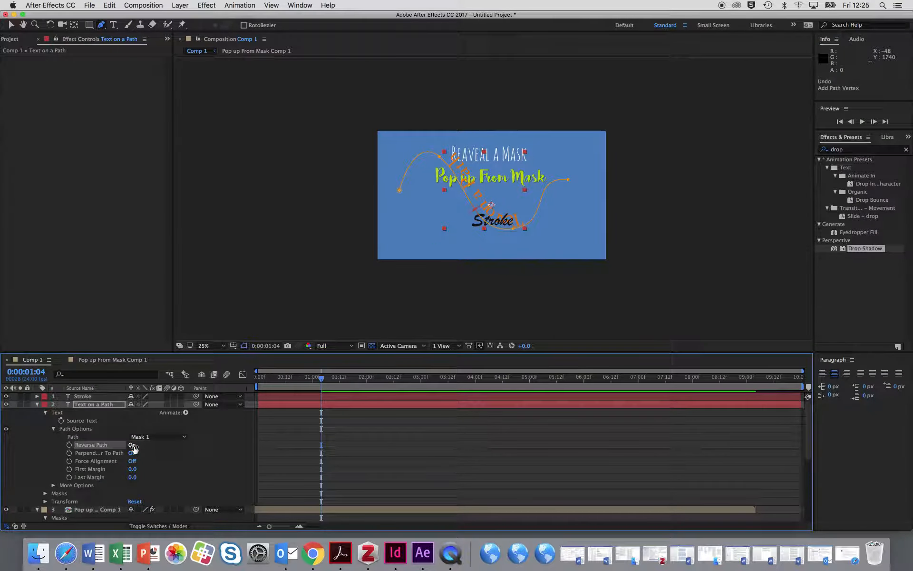
pyautogui.click(133, 445)
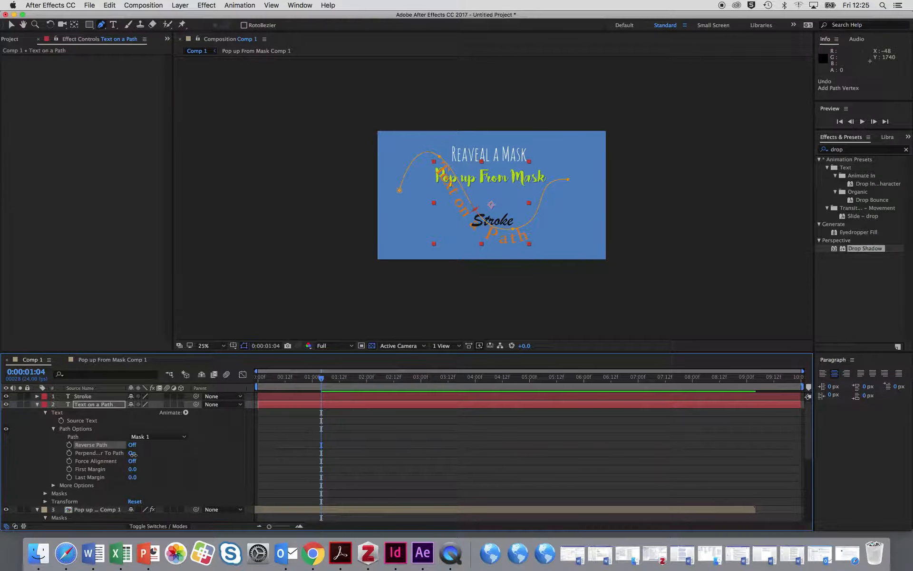
pyautogui.click(132, 453)
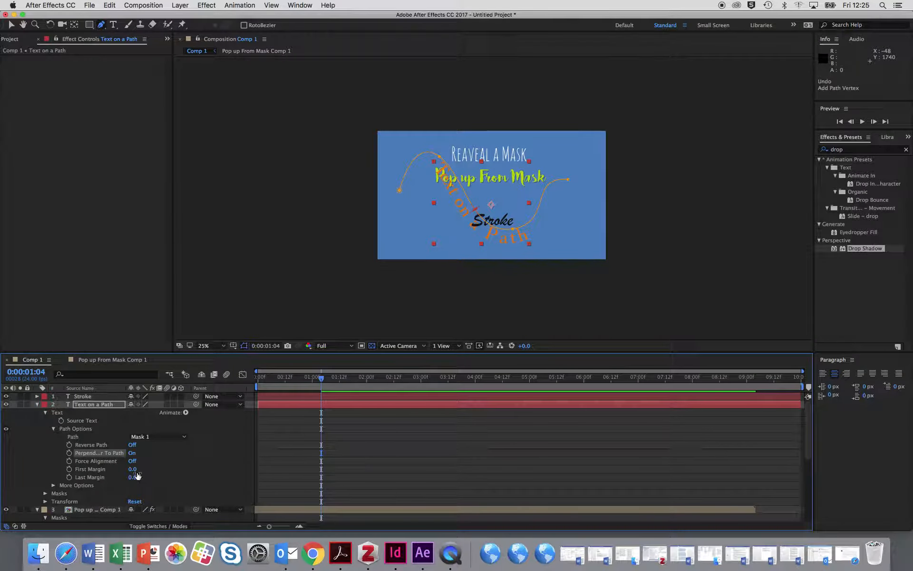
# Set the "Text on a Path" layer's First Margin to -2157 and start keyframing it at 0:00:01:04.
pyautogui.moveTo(134, 472); pyautogui.dragTo(62, 476)
pyautogui.moveTo(144, 471); pyautogui.dragTo(27, 475)
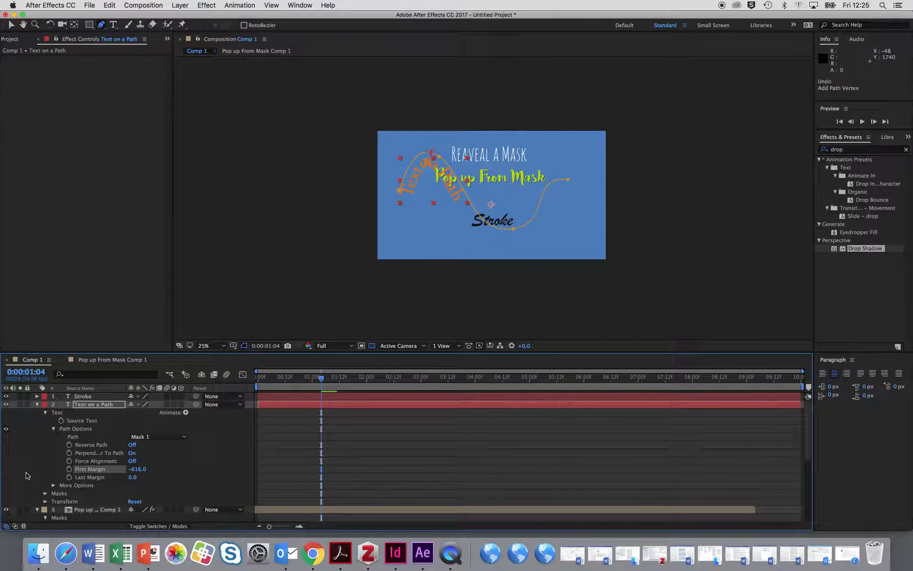
pyautogui.moveTo(144, 470); pyautogui.dragTo(56, 481)
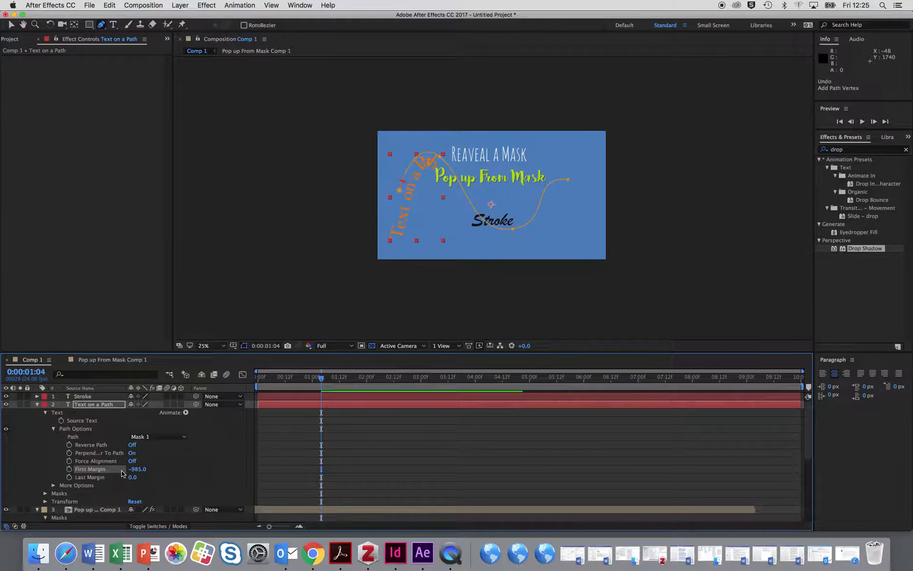
pyautogui.moveTo(142, 472); pyautogui.dragTo(62, 483)
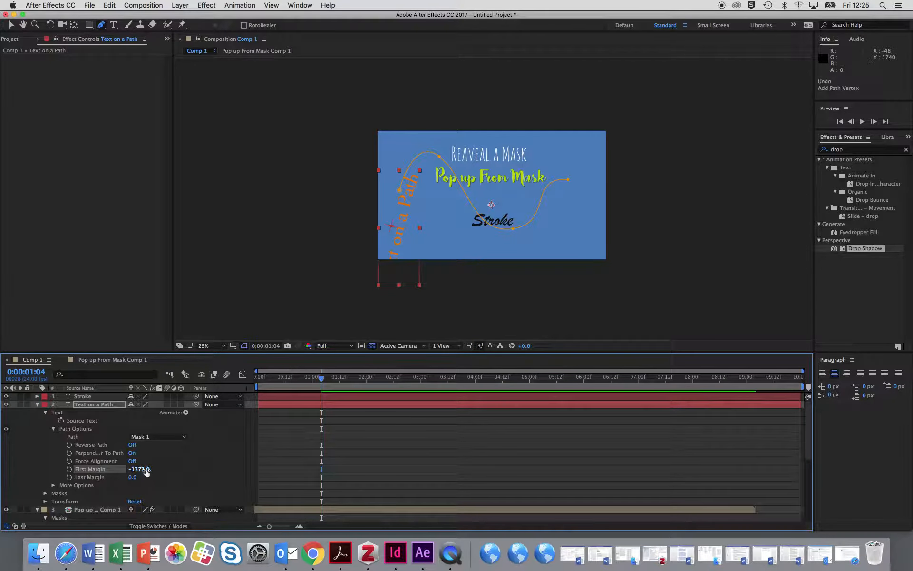
pyautogui.moveTo(145, 471); pyautogui.dragTo(26, 489)
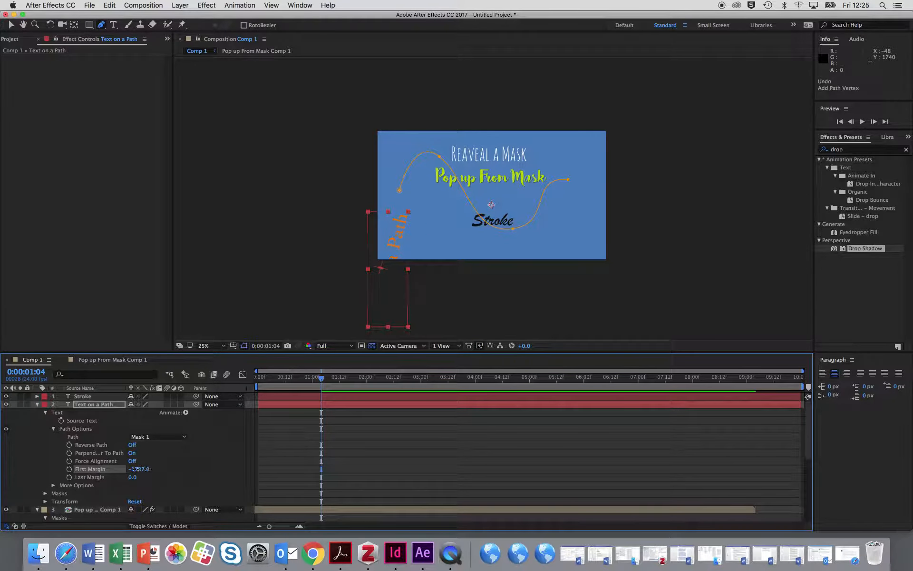
pyautogui.moveTo(136, 469); pyautogui.dragTo(2, 524)
pyautogui.click(69, 469)
# At 0:00:04:00, set the First Margin to 1941 so the text travels off the far end of the path.
pyautogui.moveTo(327, 380); pyautogui.dragTo(475, 398)
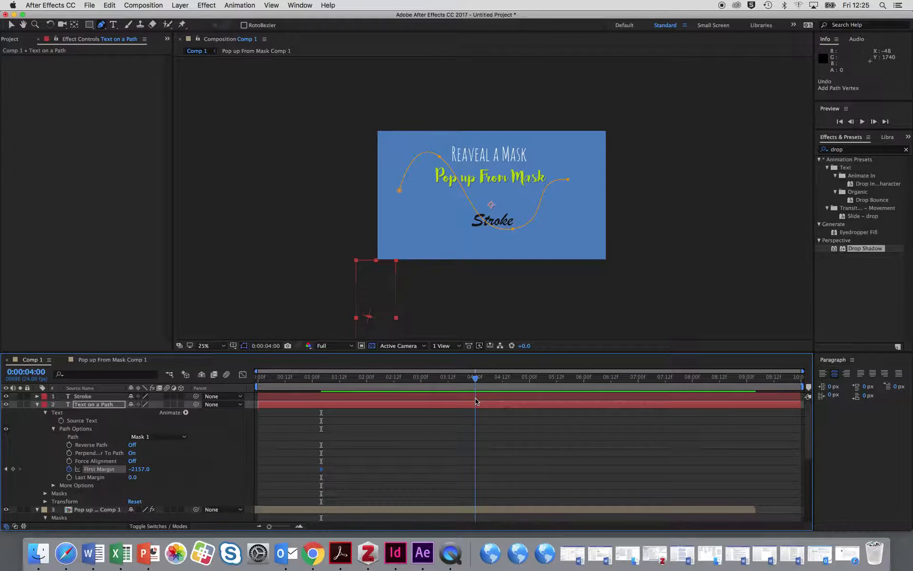
pyautogui.moveTo(143, 470)
pyautogui.mouseDown()
pyautogui.moveTo(793, 438)
pyautogui.moveTo(404, 462)
pyautogui.moveTo(518, 456)
pyautogui.moveTo(805, 370)
pyautogui.mouseUp()
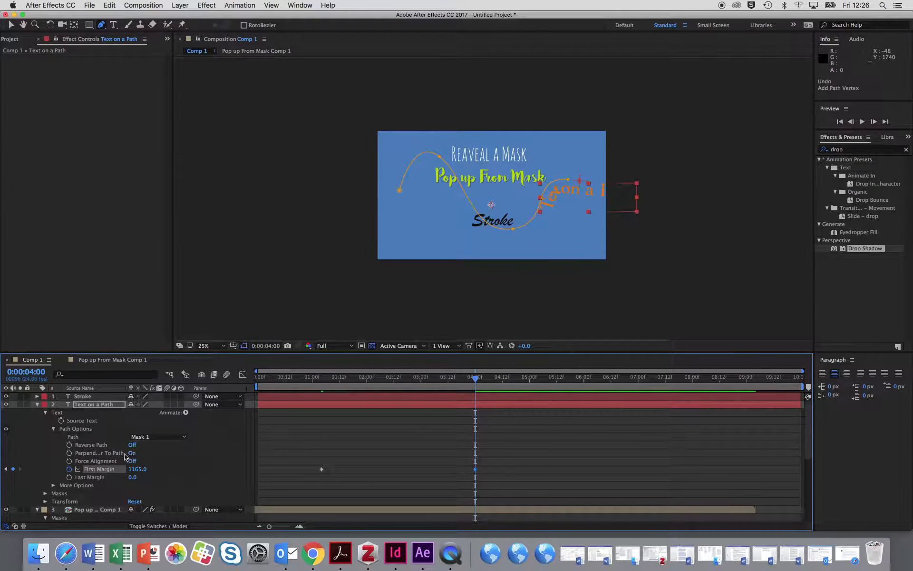
pyautogui.moveTo(133, 469); pyautogui.dragTo(550, 513)
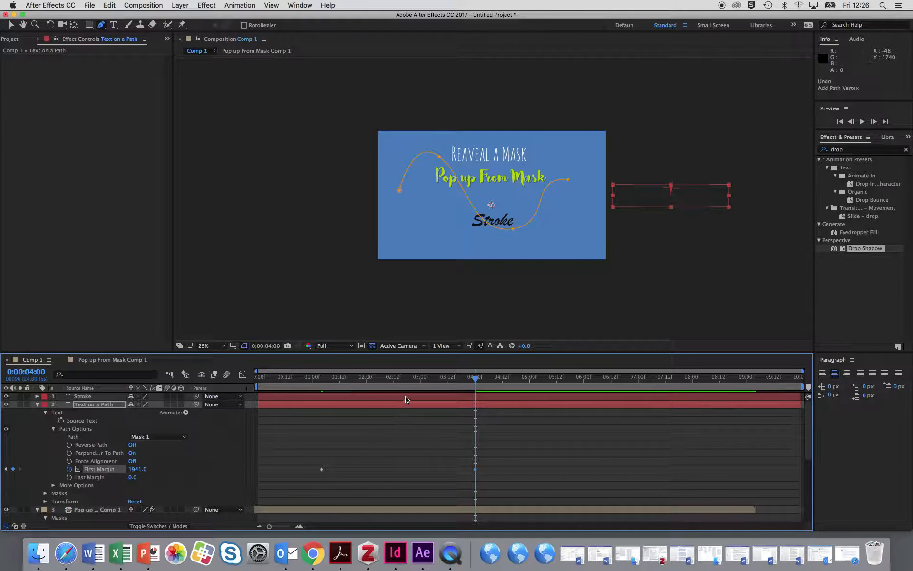
# Undo any stray mask points, deselect the layer and preview the text moving along the path from 0:00:00:17.
pyautogui.moveTo(371, 379); pyautogui.dragTo(296, 379)
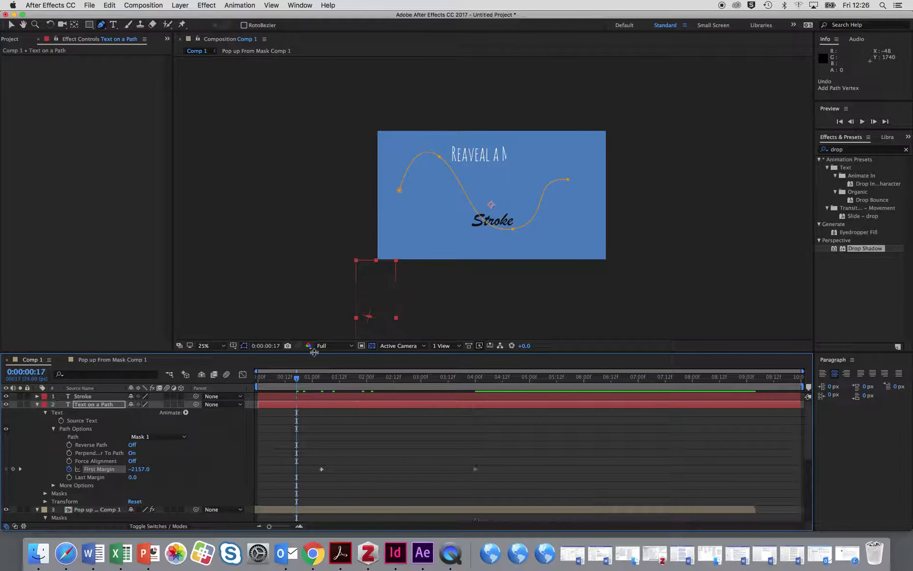
pyautogui.click(309, 286)
pyautogui.click(297, 279)
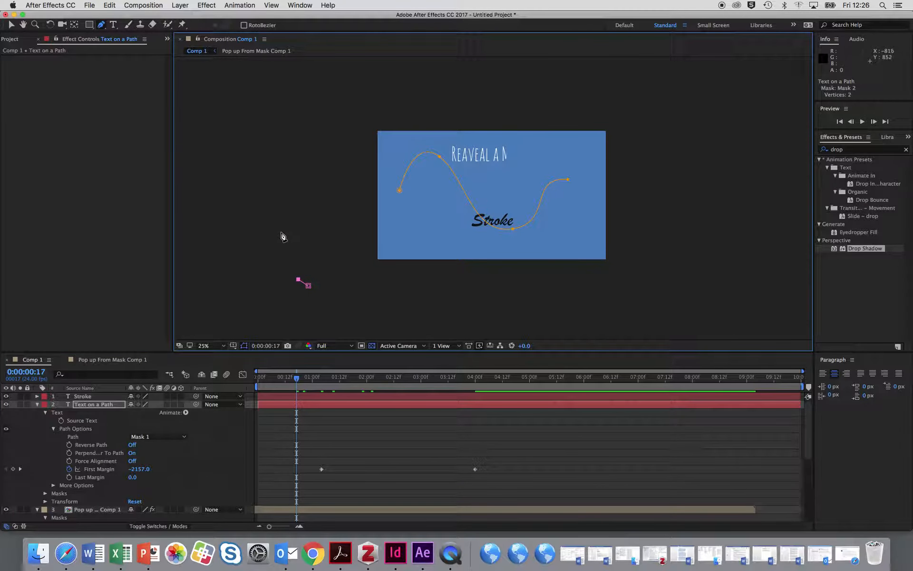
pyautogui.press('super+z')
pyautogui.press('super+z')
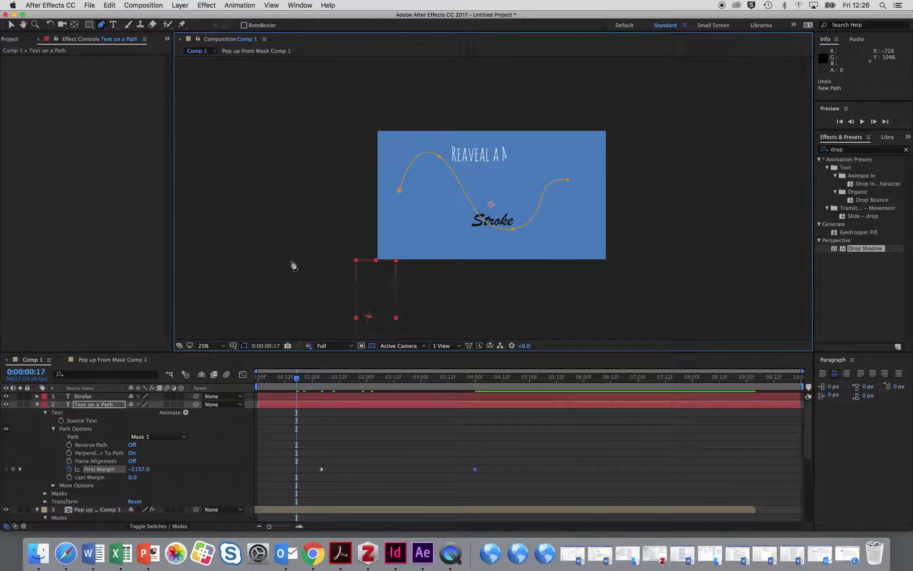
pyautogui.press('v')
pyautogui.click(318, 227)
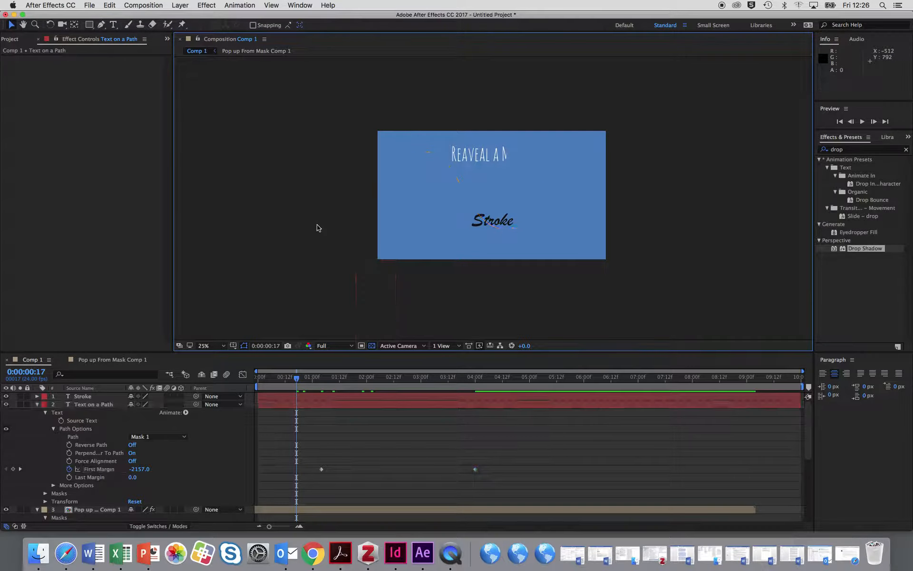
pyautogui.press('space')
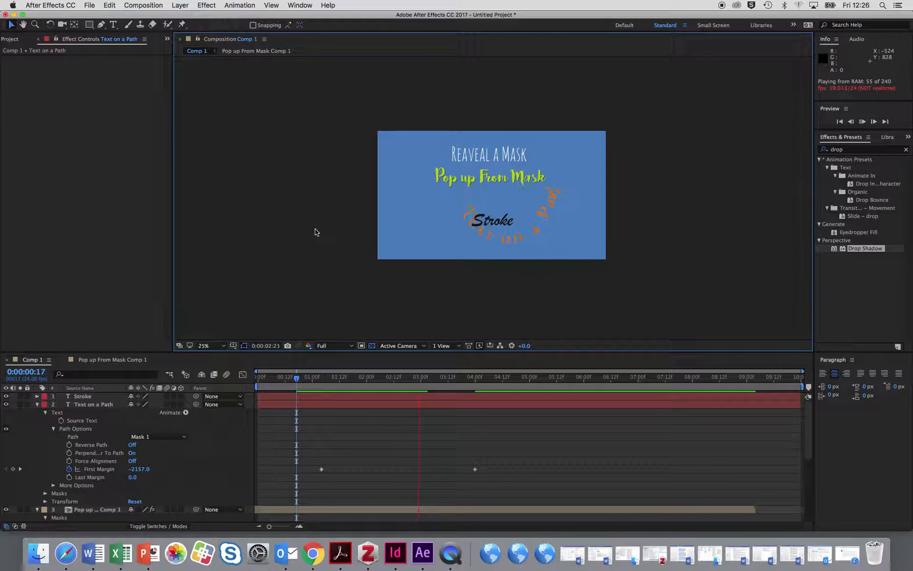
pyautogui.press('space')
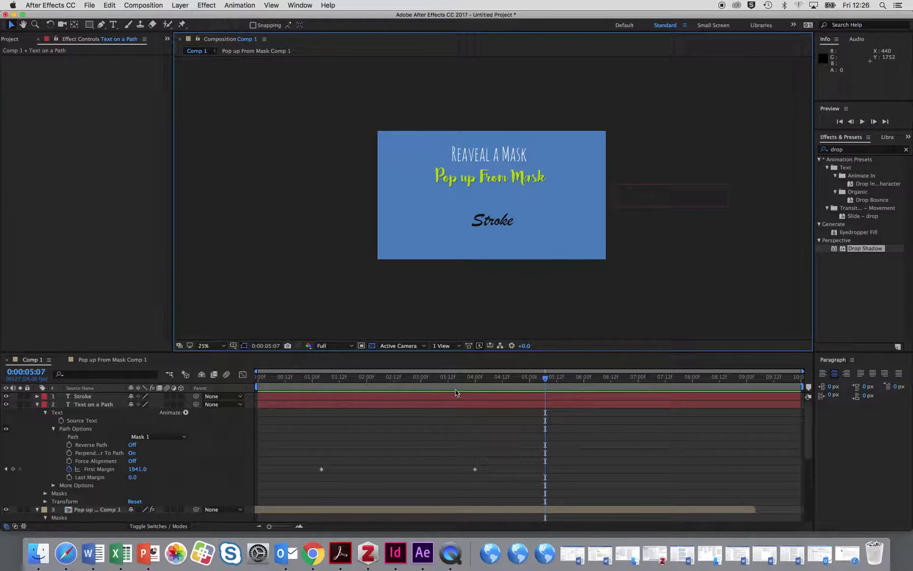
# At 0:00:02:01, trace the letter S of the "Stroke" layer with a seven-point open mask path using the Pen tool.
pyautogui.moveTo(453, 385); pyautogui.dragTo(369, 423)
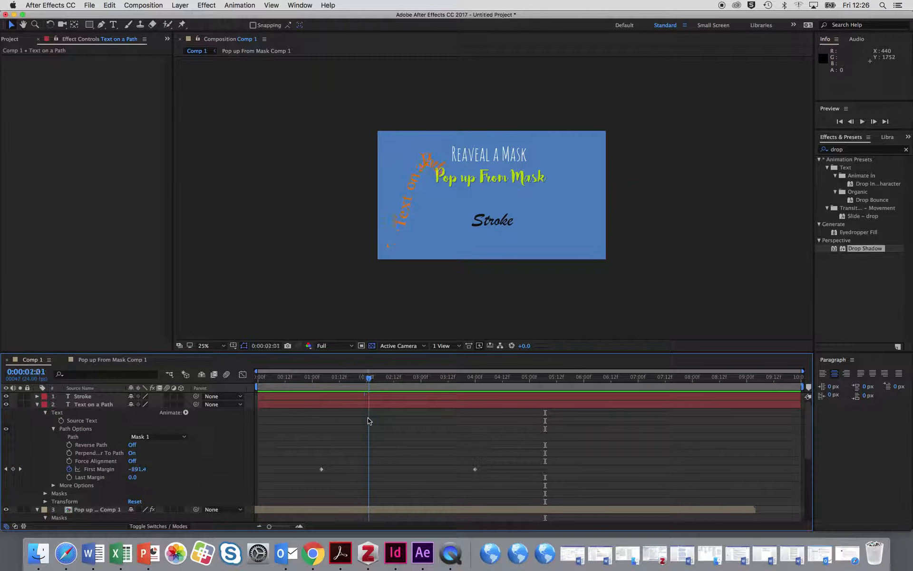
pyautogui.click(407, 397)
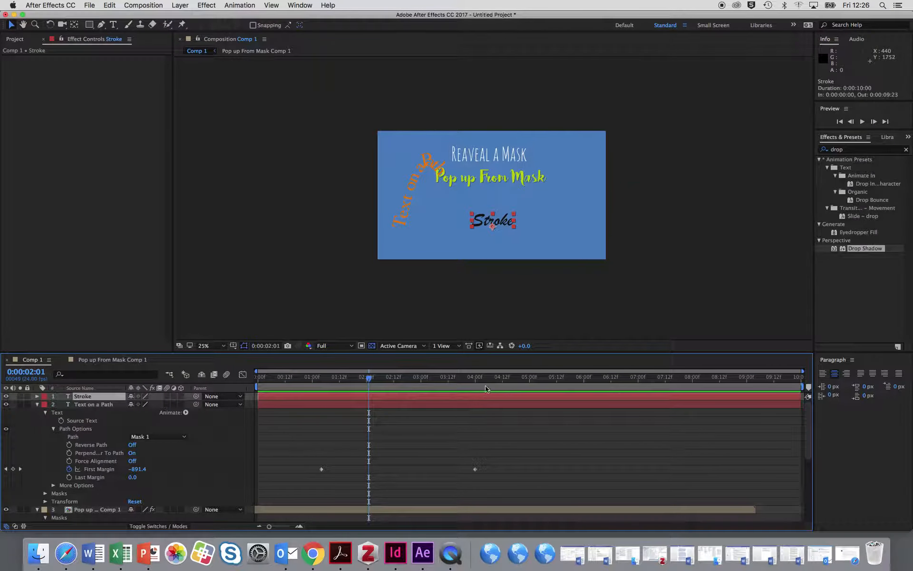
pyautogui.scroll(3, 532, 212)
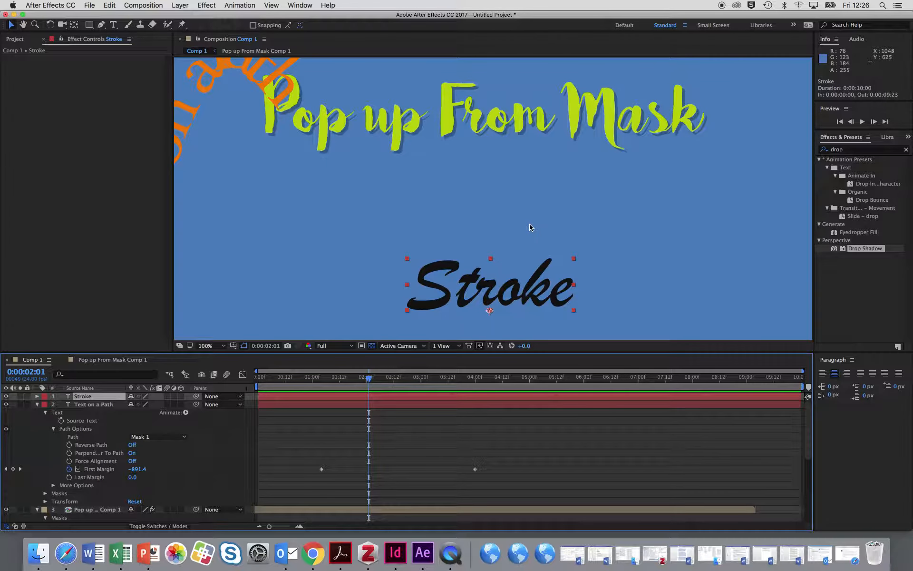
pyautogui.moveTo(525, 238); pyautogui.dragTo(508, 147)
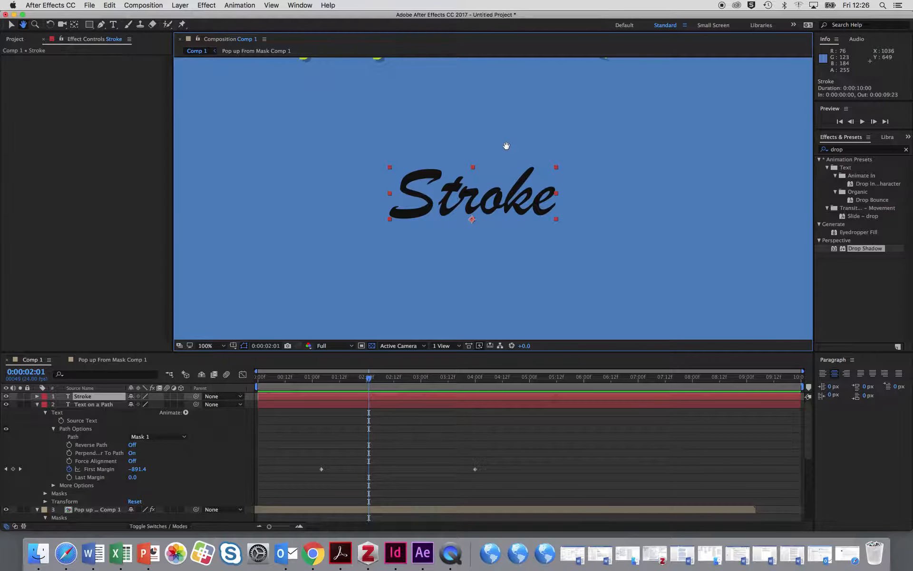
pyautogui.scroll(1, 499, 190)
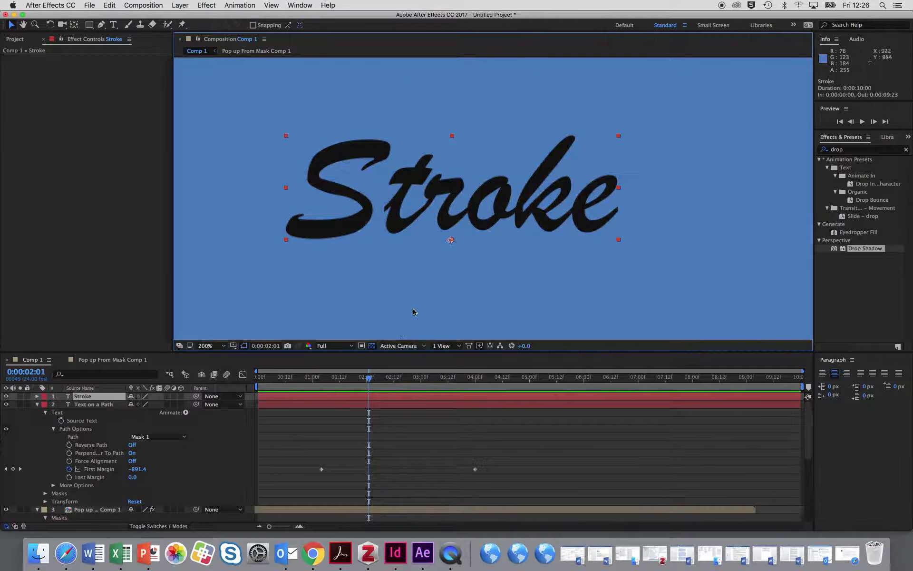
pyautogui.click(102, 25)
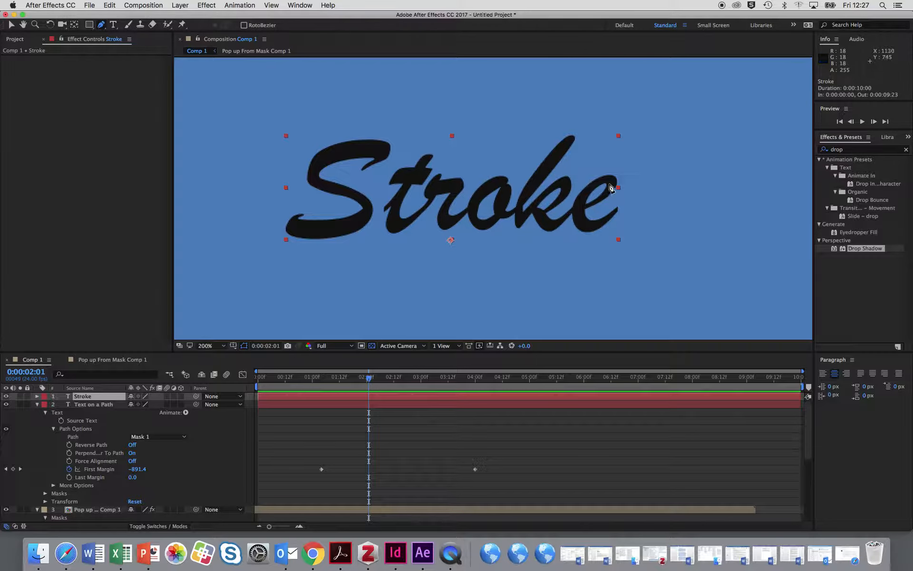
pyautogui.click(363, 168)
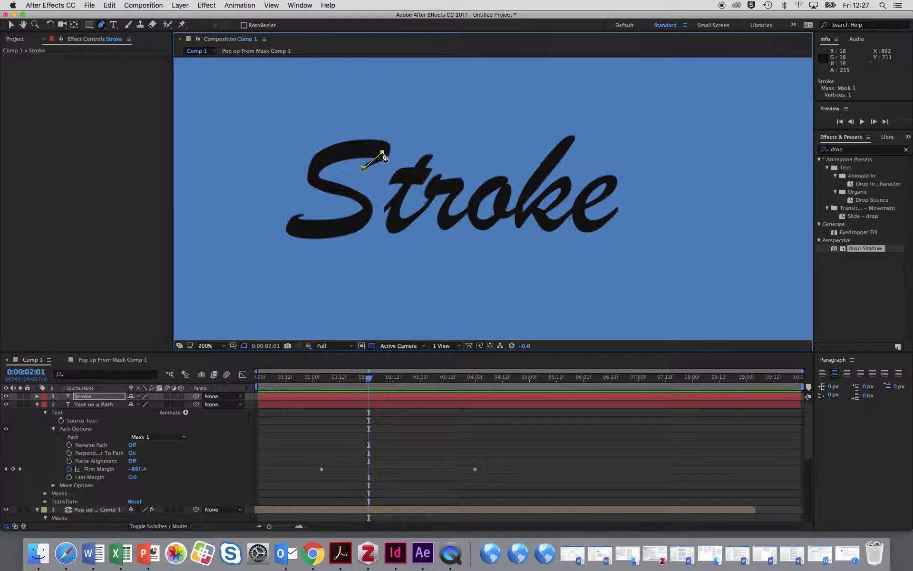
pyautogui.moveTo(322, 156); pyautogui.dragTo(305, 175)
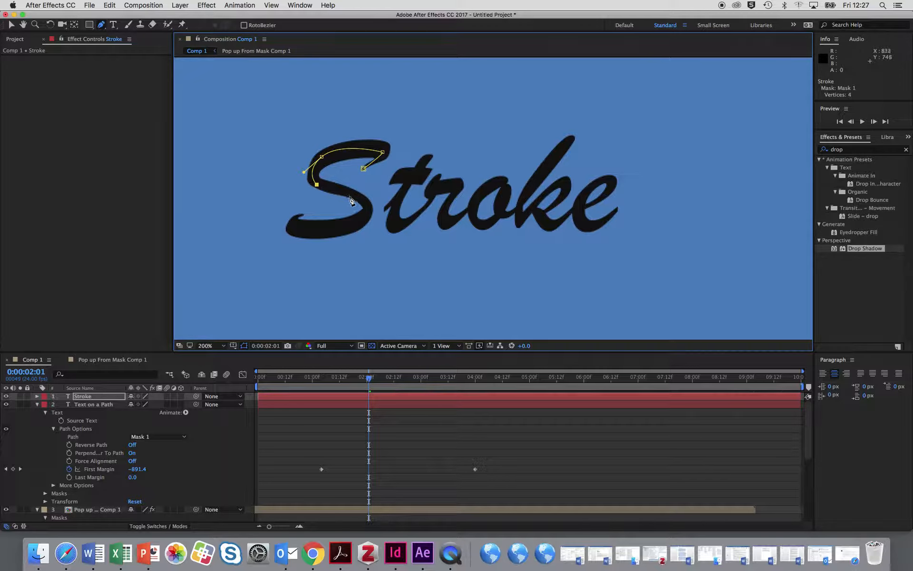
pyautogui.moveTo(368, 212); pyautogui.dragTo(362, 230)
pyautogui.click(291, 228)
pyautogui.moveTo(292, 231); pyautogui.dragTo(285, 220)
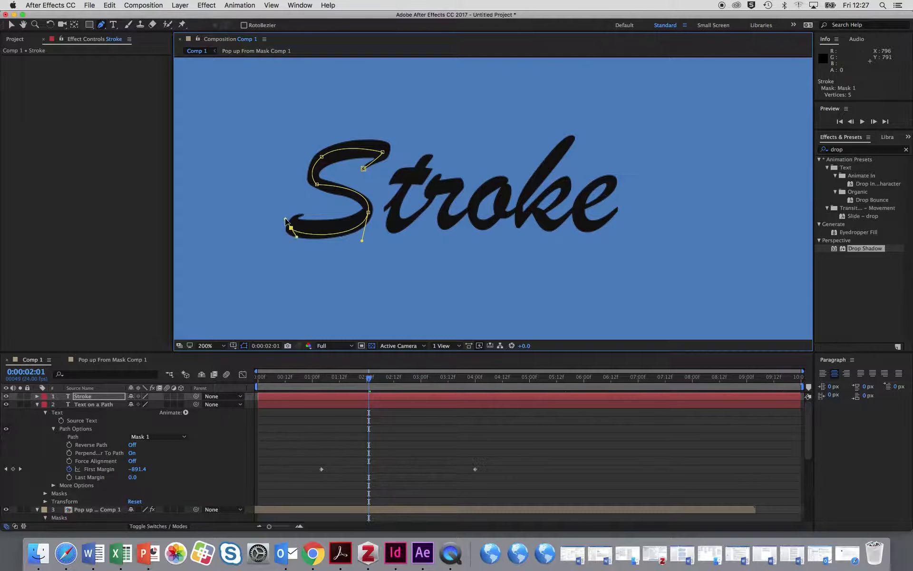
pyautogui.click(299, 216)
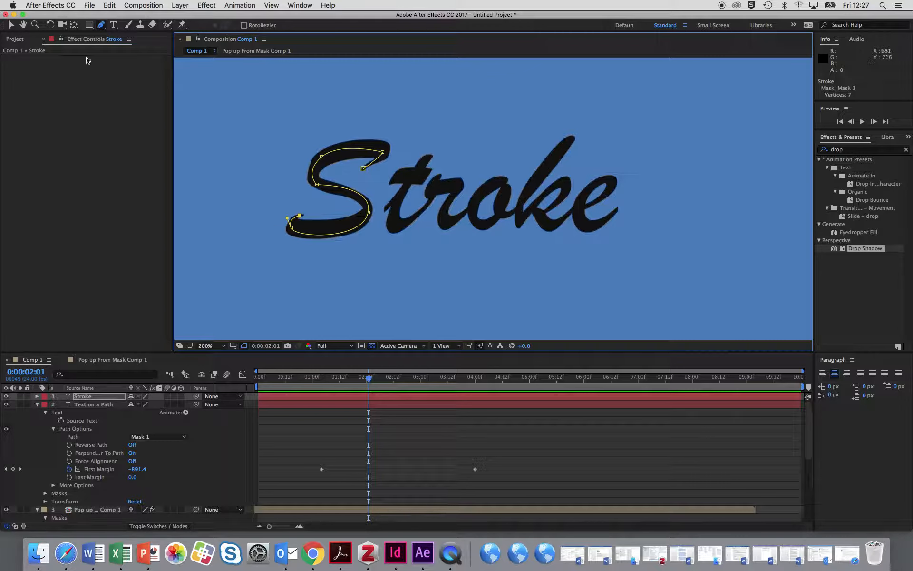
# Continue the "Stroke" layer's mask path from the S through the letters t and r.
pyautogui.click(12, 24)
pyautogui.click(101, 25)
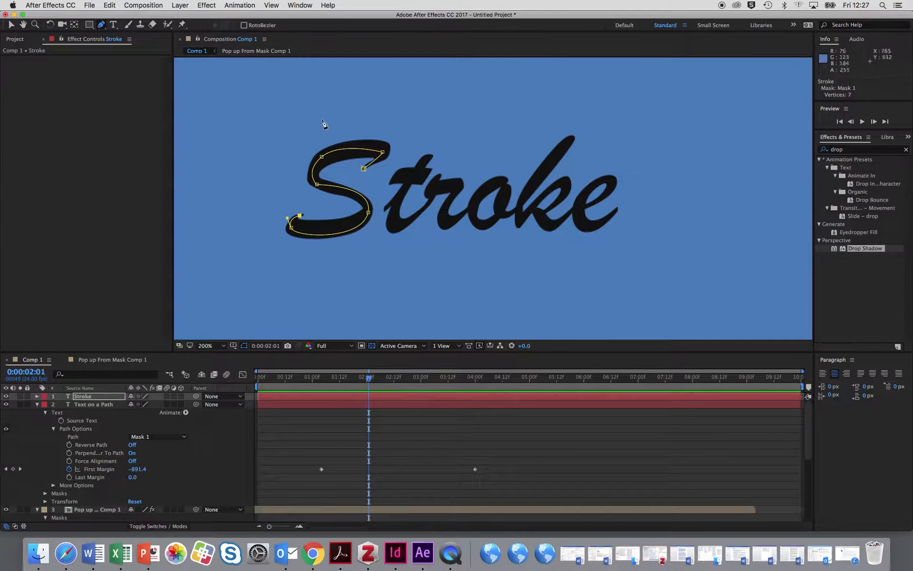
pyautogui.click(384, 210)
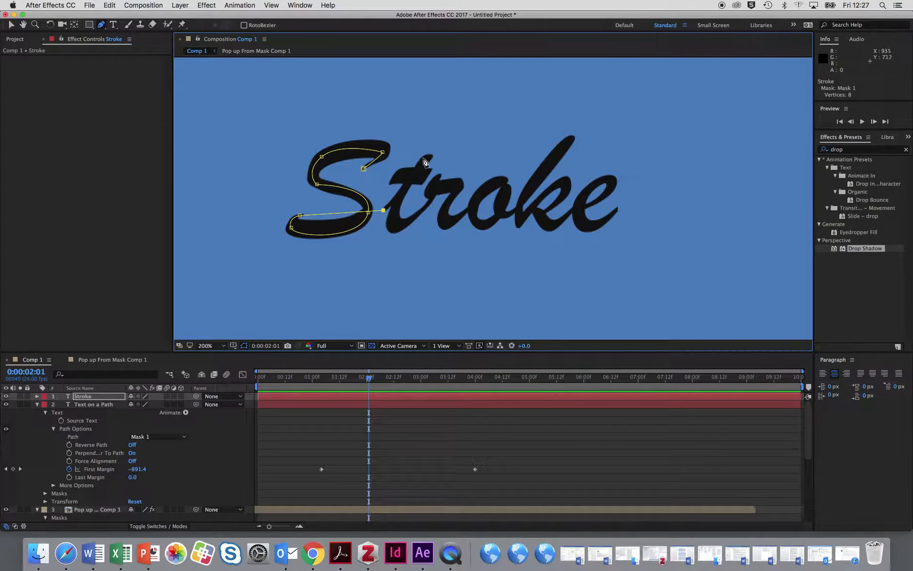
pyautogui.click(425, 157)
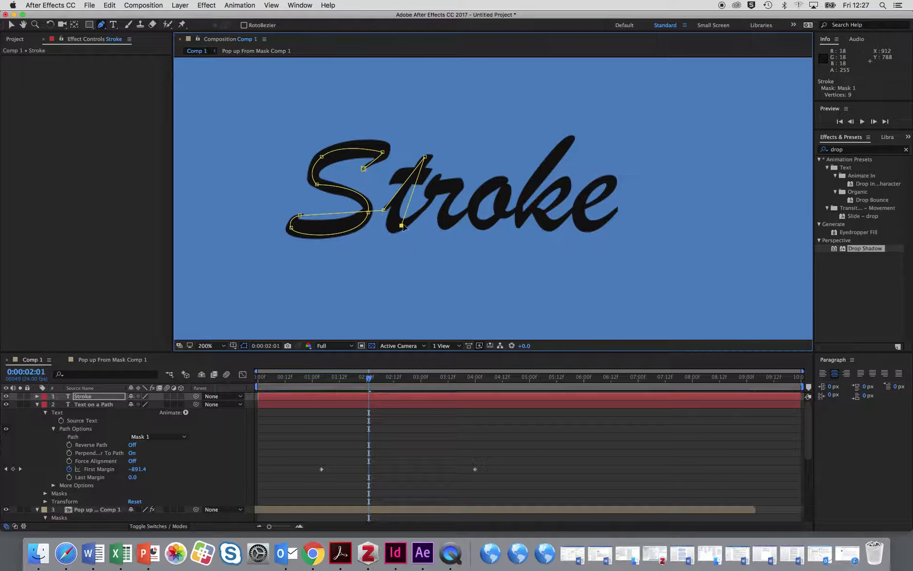
pyautogui.moveTo(401, 225); pyautogui.dragTo(434, 218)
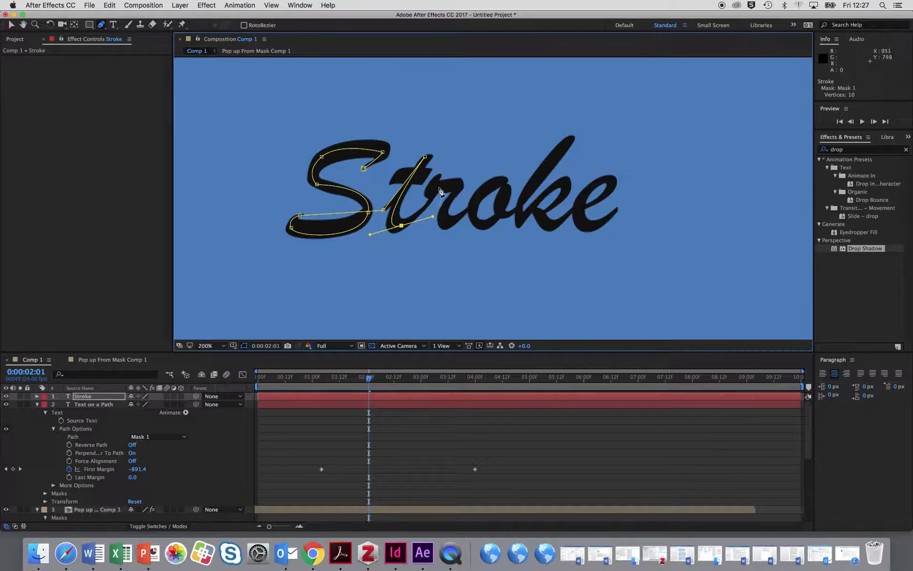
pyautogui.click(436, 184)
pyautogui.click(430, 192)
pyautogui.click(457, 185)
pyautogui.moveTo(448, 223); pyautogui.dragTo(470, 219)
# Continue the mask path through the letters o, k and e, ending at the tail of the e.
pyautogui.moveTo(500, 184); pyautogui.dragTo(482, 189)
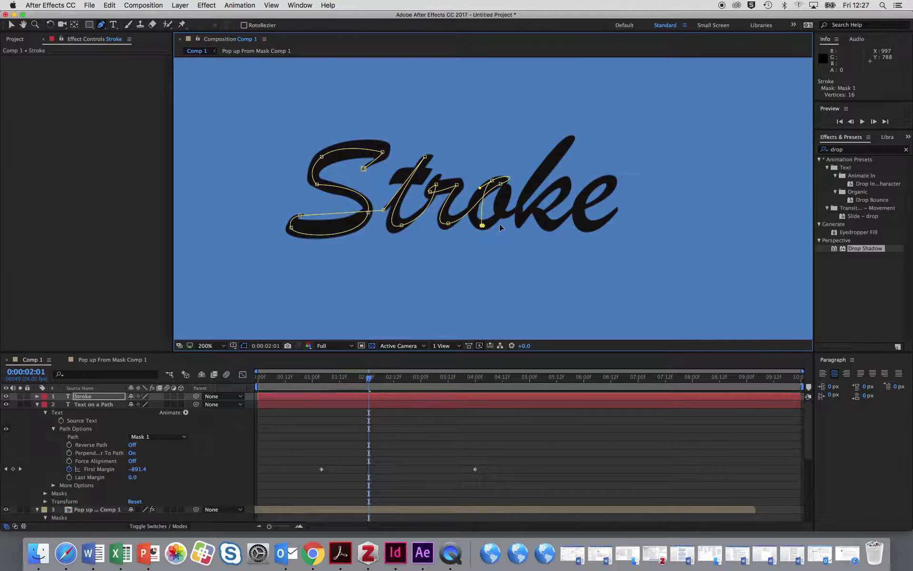
pyautogui.moveTo(482, 225); pyautogui.dragTo(522, 204)
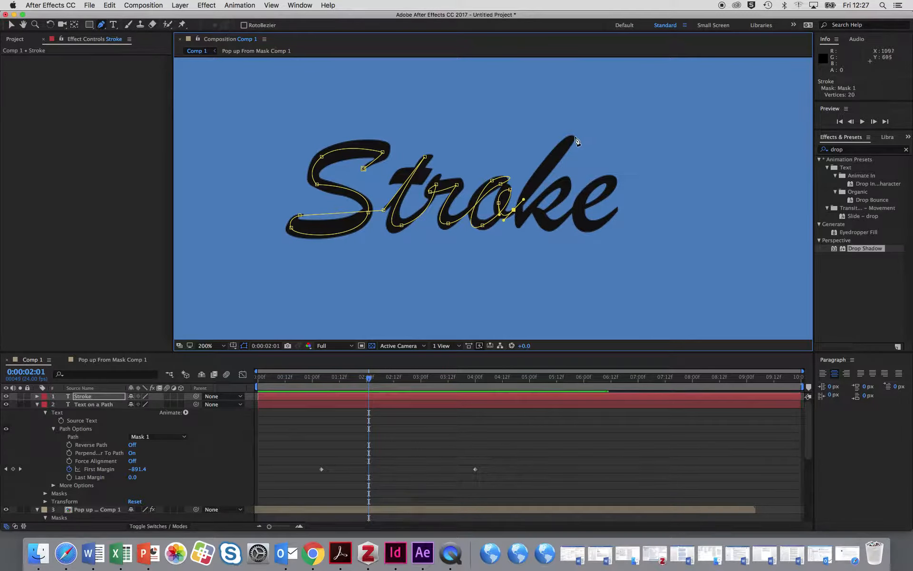
pyautogui.moveTo(573, 137); pyautogui.dragTo(563, 142)
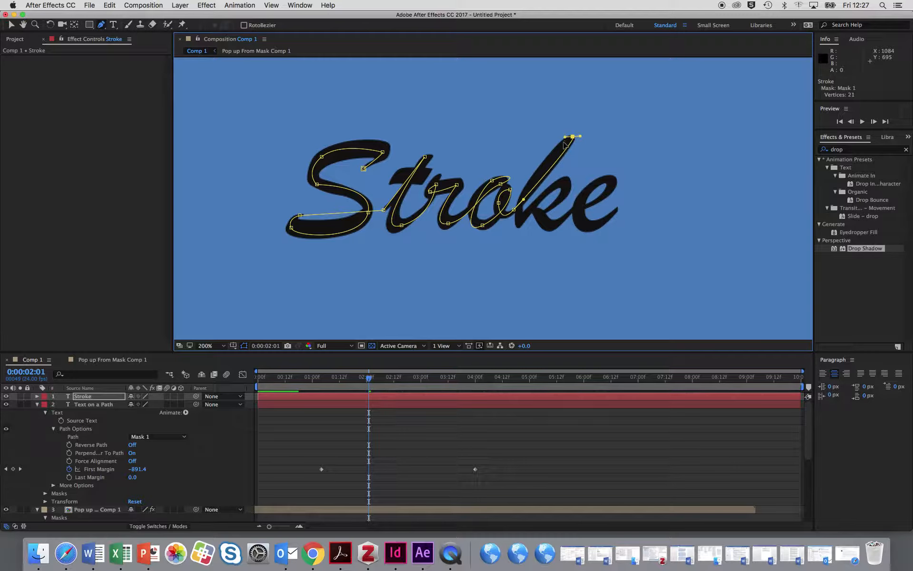
pyautogui.moveTo(518, 222)
pyautogui.mouseDown()
pyautogui.moveTo(524, 248)
pyautogui.moveTo(518, 224)
pyautogui.mouseUp()
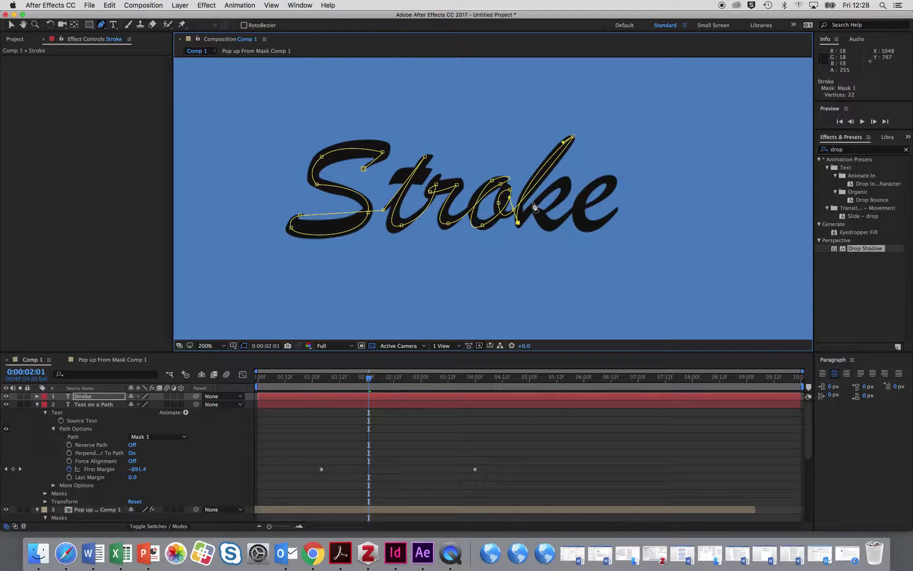
pyautogui.moveTo(565, 182)
pyautogui.mouseDown()
pyautogui.moveTo(569, 190)
pyautogui.moveTo(519, 213)
pyautogui.moveTo(547, 227)
pyautogui.moveTo(614, 180)
pyautogui.moveTo(578, 204)
pyautogui.mouseUp()
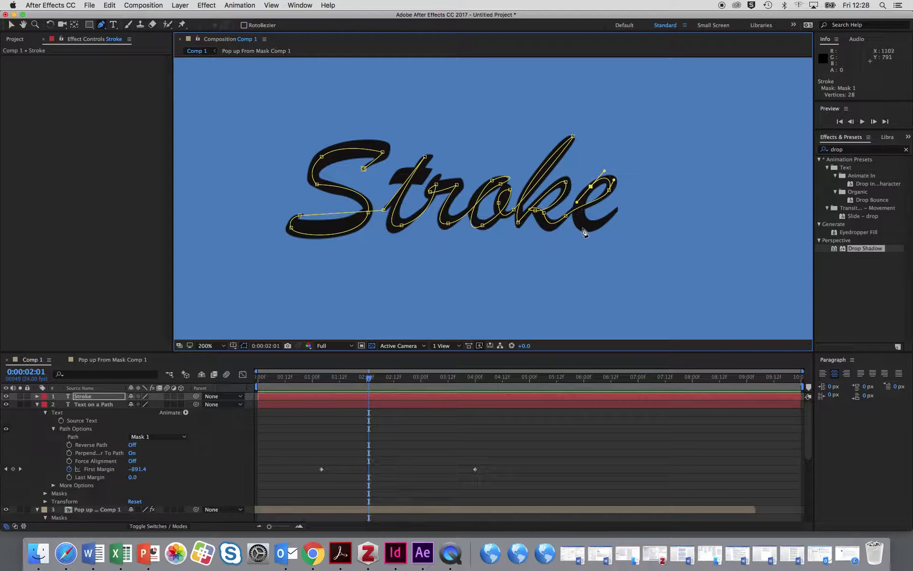
pyautogui.click(583, 226)
pyautogui.click(617, 210)
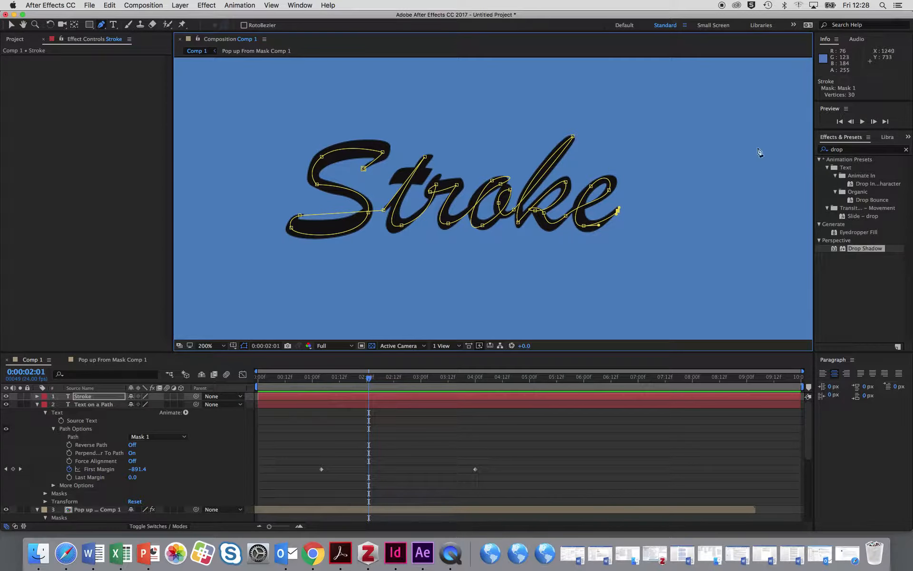
# Search the effects for "stroke" and apply the Generate > Stroke effect to the "Stroke" text layer.
pyautogui.click(860, 152)
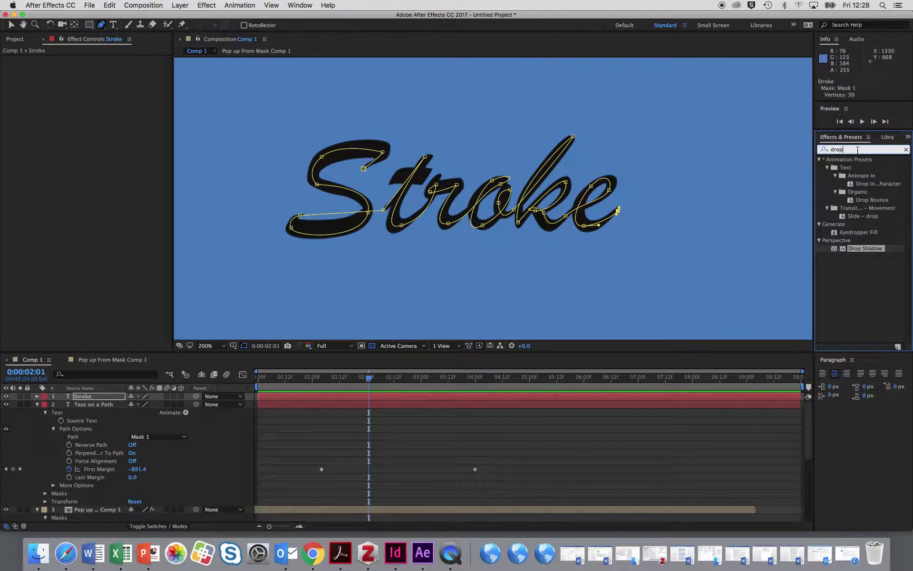
pyautogui.write('s')
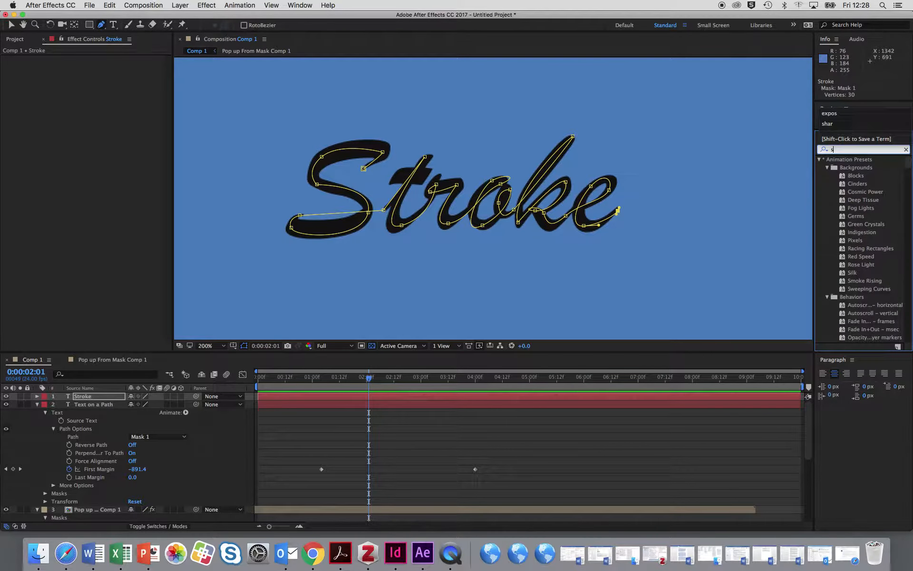
pyautogui.write('tri')
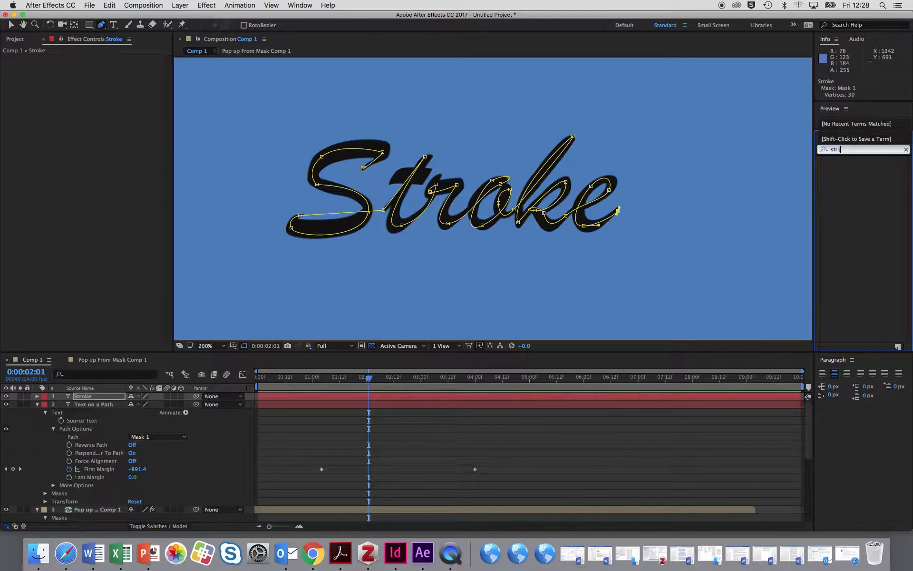
pyautogui.press('BackSpace')
pyautogui.write('o')
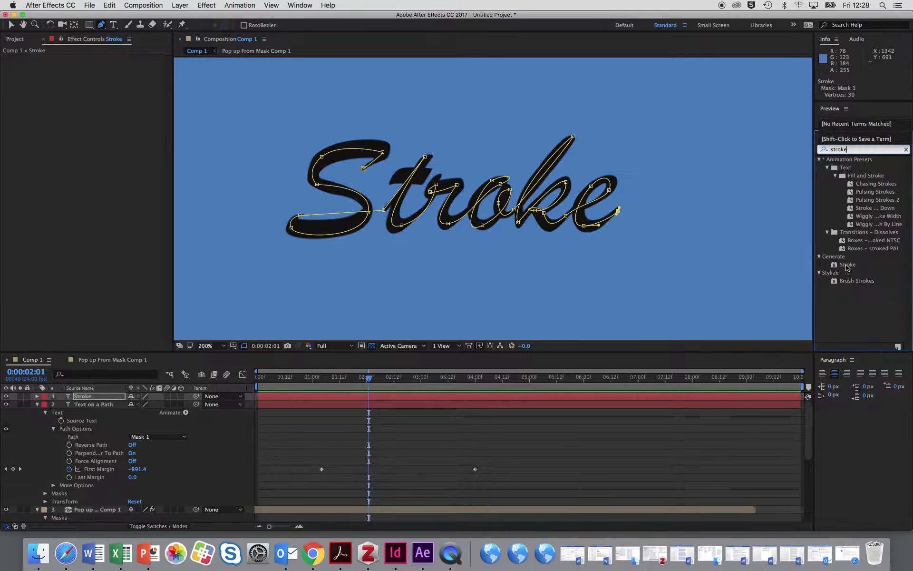
pyautogui.write('ke')
pyautogui.moveTo(848, 267)
pyautogui.mouseDown()
pyautogui.moveTo(599, 407)
pyautogui.moveTo(597, 396)
pyautogui.mouseUp()
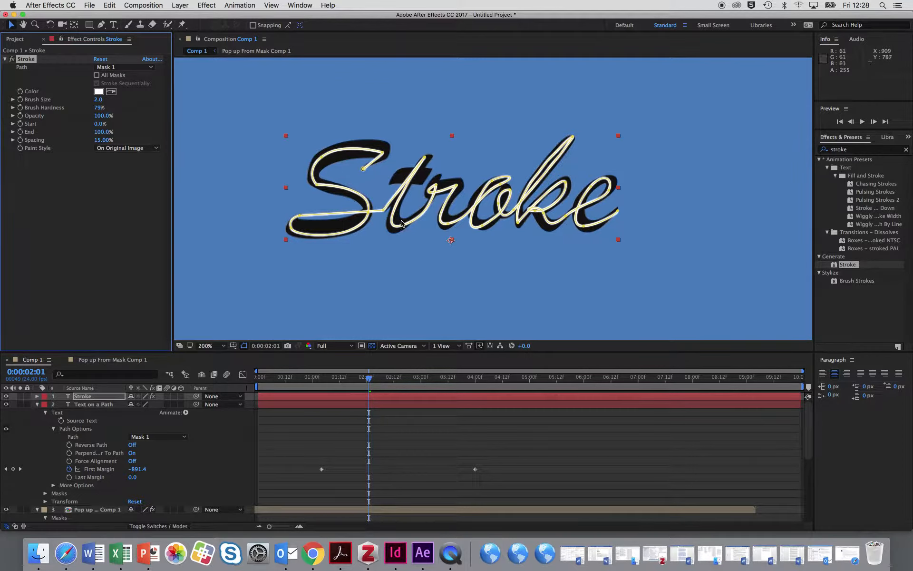
# Draw a second, two-point mask along the crossbar of the t and make the Stroke effect use all masks.
pyautogui.click(101, 24)
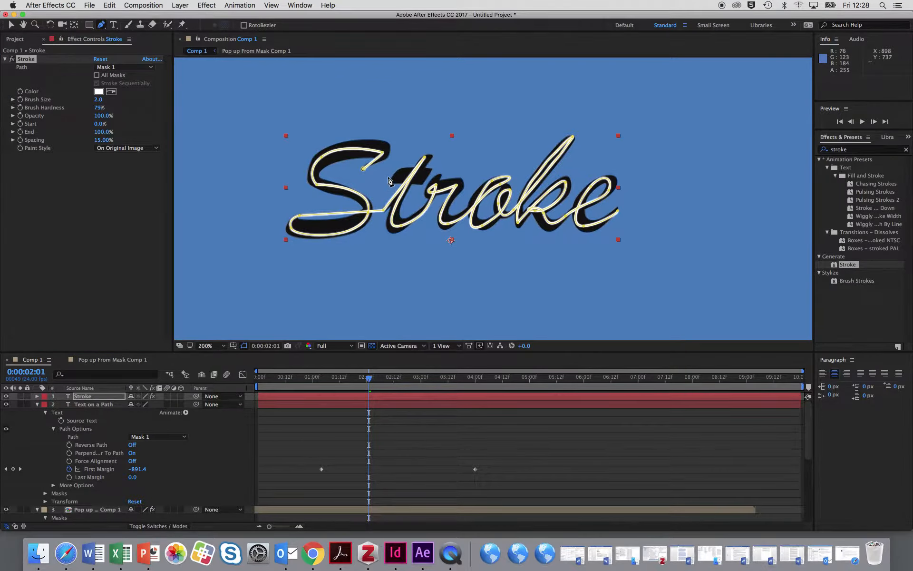
pyautogui.moveTo(387, 174); pyautogui.dragTo(443, 178)
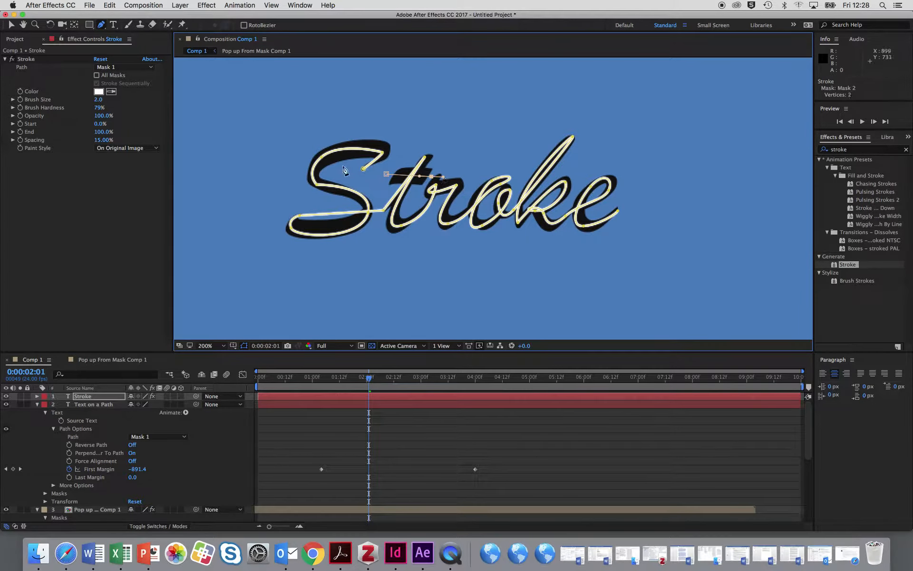
pyautogui.click(97, 75)
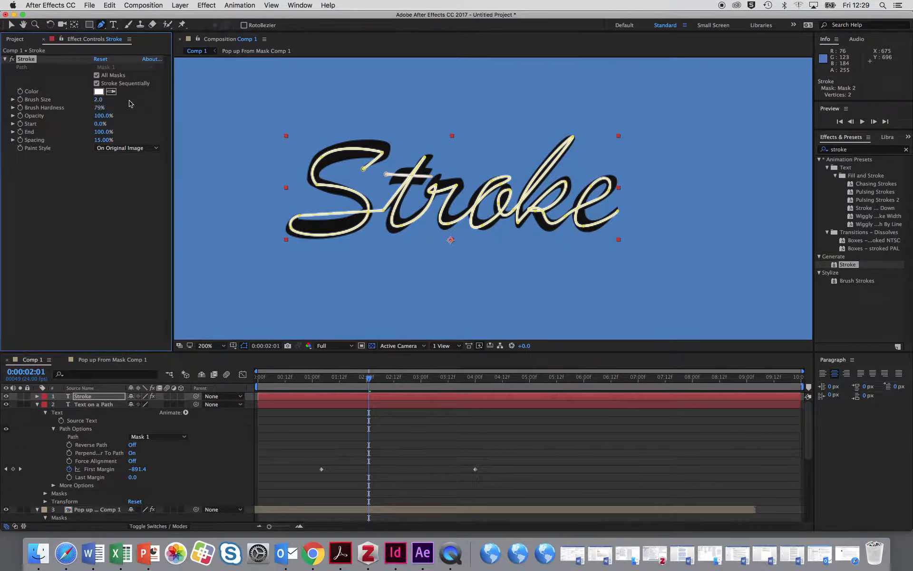
# Set the Stroke effect's brush size to 11.7 and adjust mask points on the S and r to cover the exposed lettering.
pyautogui.moveTo(98, 99); pyautogui.dragTo(153, 112)
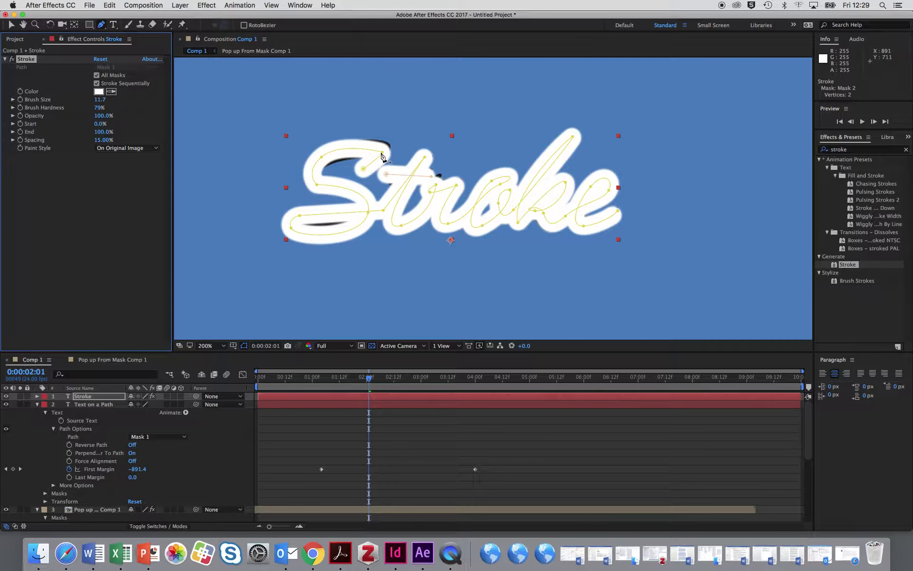
pyautogui.press('v')
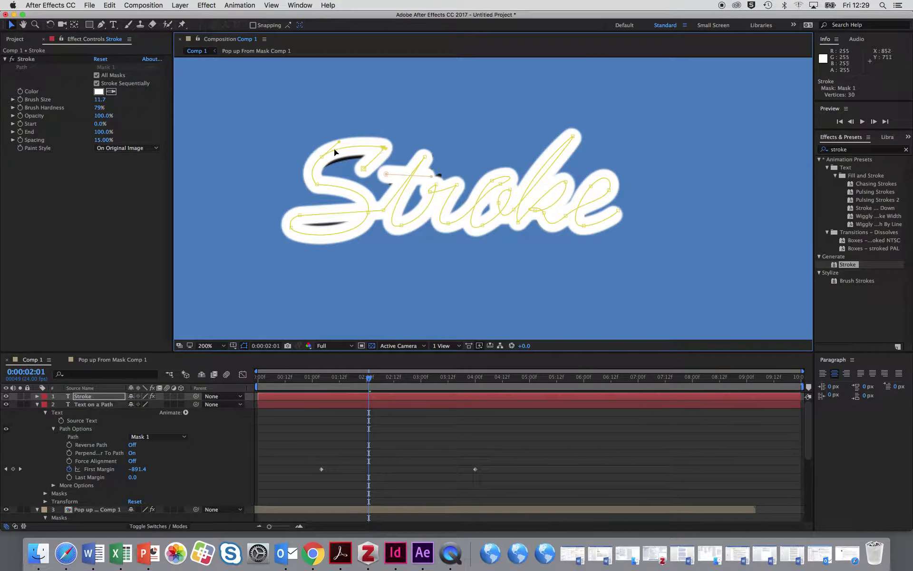
pyautogui.moveTo(322, 157); pyautogui.dragTo(323, 159)
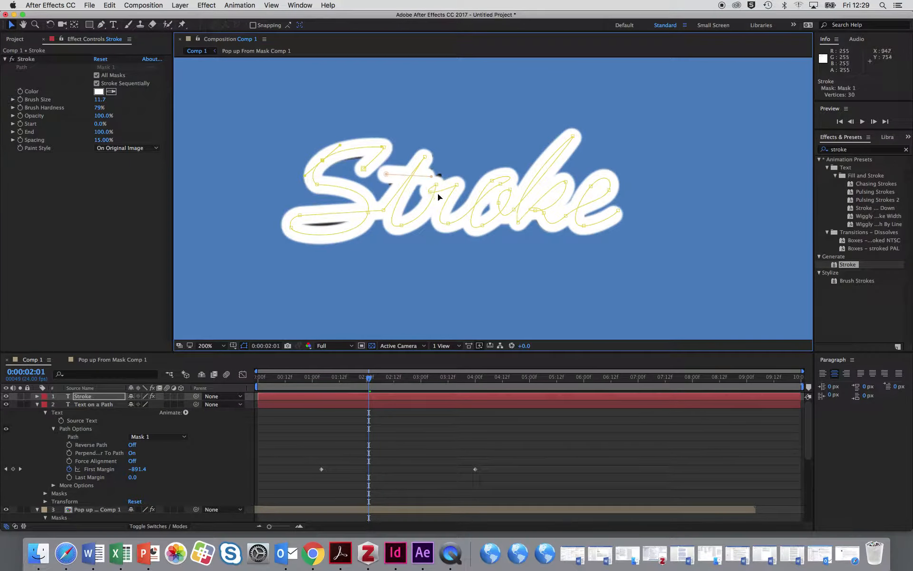
pyautogui.moveTo(438, 185); pyautogui.dragTo(440, 176)
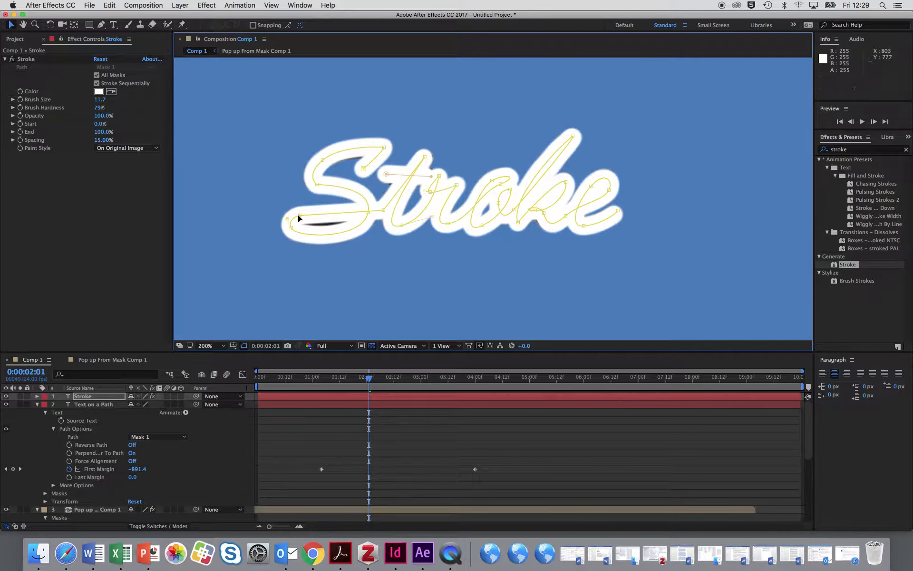
pyautogui.moveTo(298, 215); pyautogui.dragTo(314, 219)
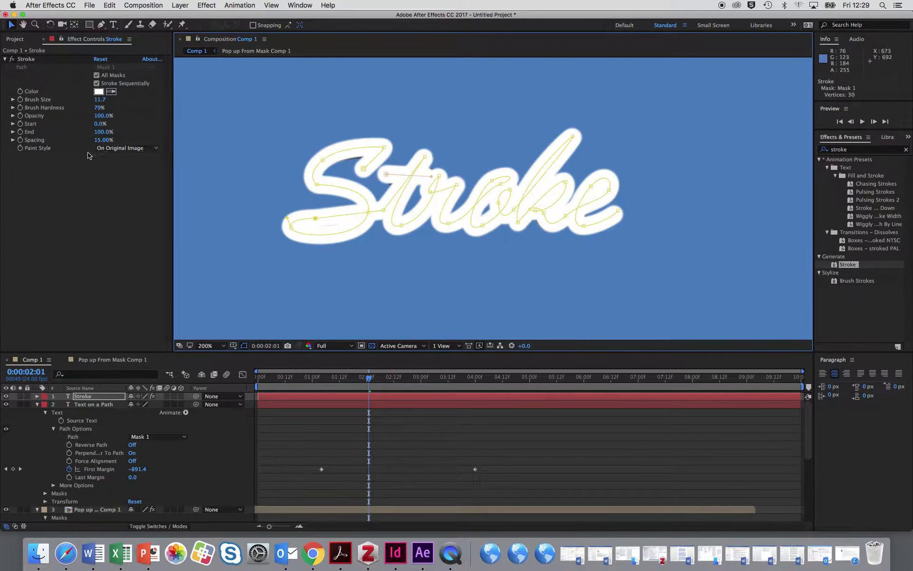
# Set the Stroke effect's paint style to Reveal Original Image and keyframe End at 0% at 0:00:02:01.
pyautogui.click(135, 148)
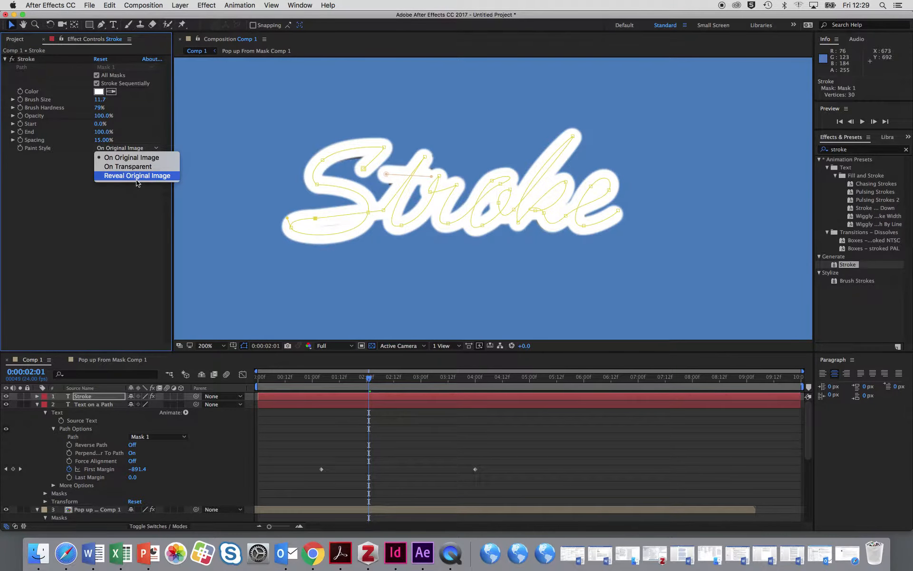
pyautogui.click(137, 176)
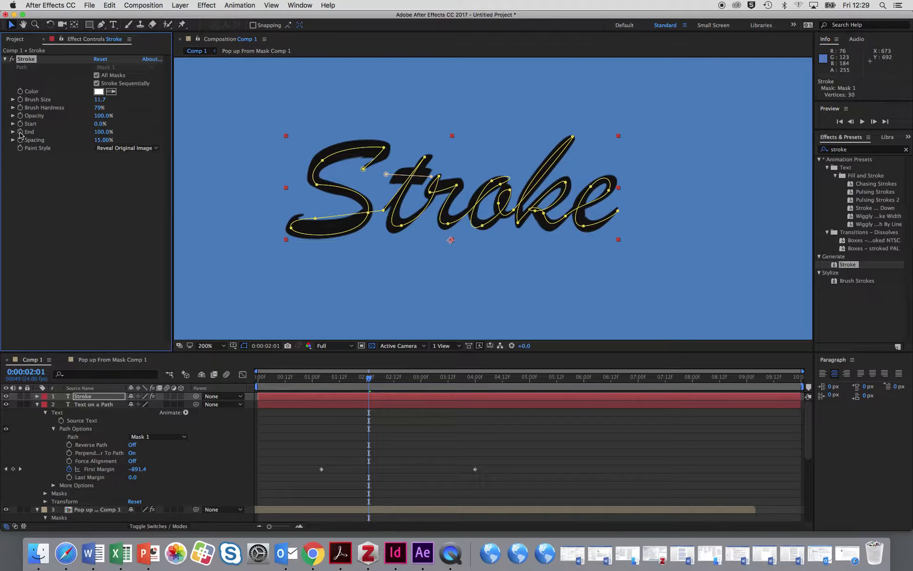
pyautogui.moveTo(100, 132); pyautogui.dragTo(2, 151)
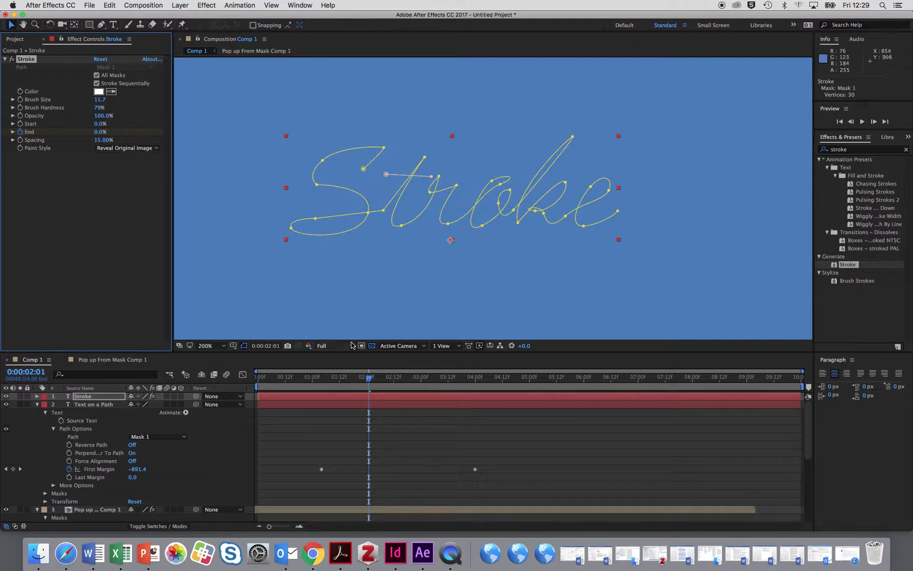
# At 0:00:03:00, reveal the "Stroke" layer's keyframes and set the effect's End to 100%.
pyautogui.moveTo(369, 379); pyautogui.dragTo(420, 388)
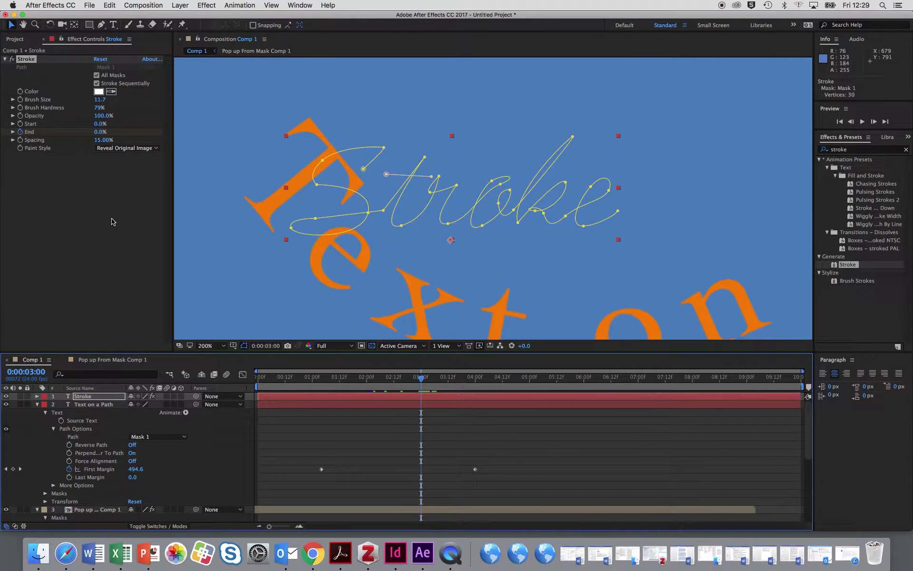
pyautogui.press('u')
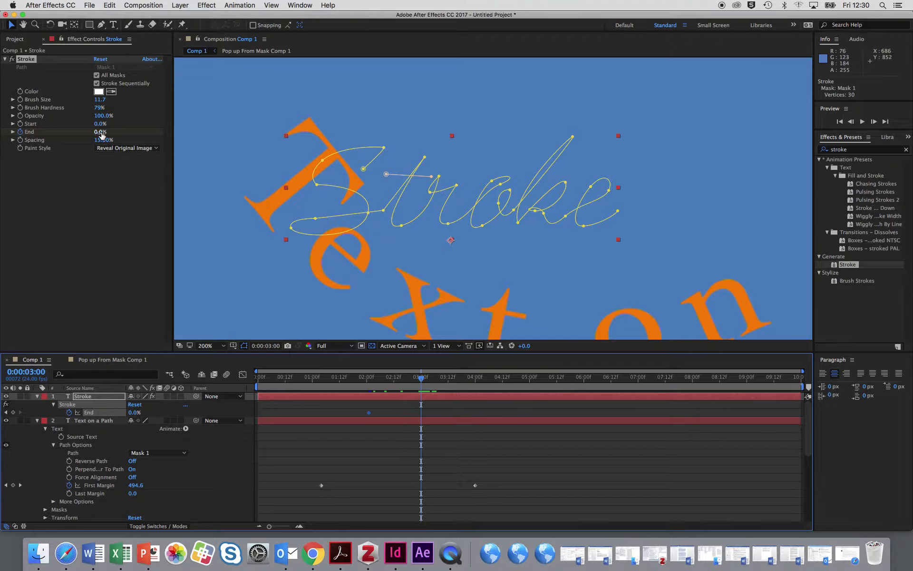
pyautogui.moveTo(100, 136); pyautogui.dragTo(289, 150)
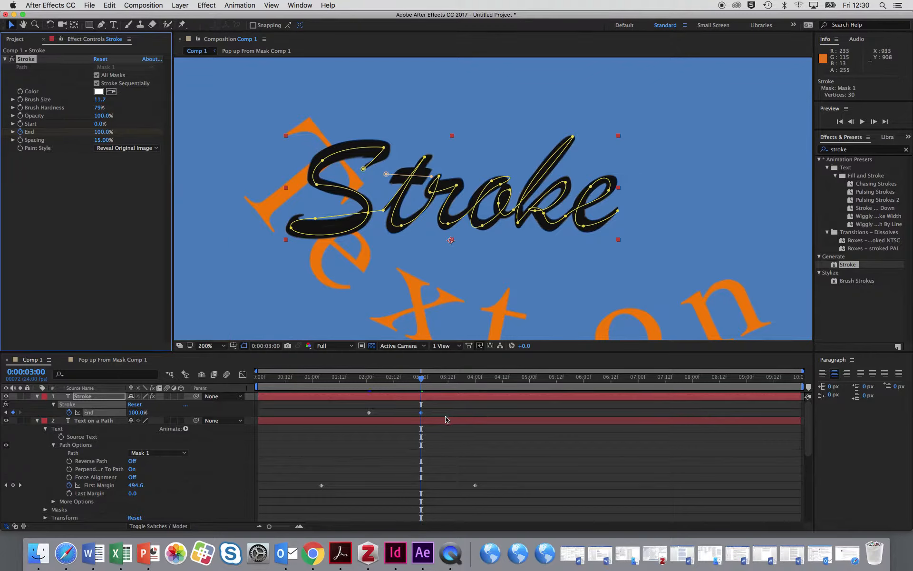
# Shift both End keyframes so the reveal starts at about 0:00:03:07, and preview the animation.
pyautogui.moveTo(438, 408)
pyautogui.mouseDown()
pyautogui.moveTo(367, 424)
pyautogui.moveTo(438, 422)
pyautogui.mouseUp()
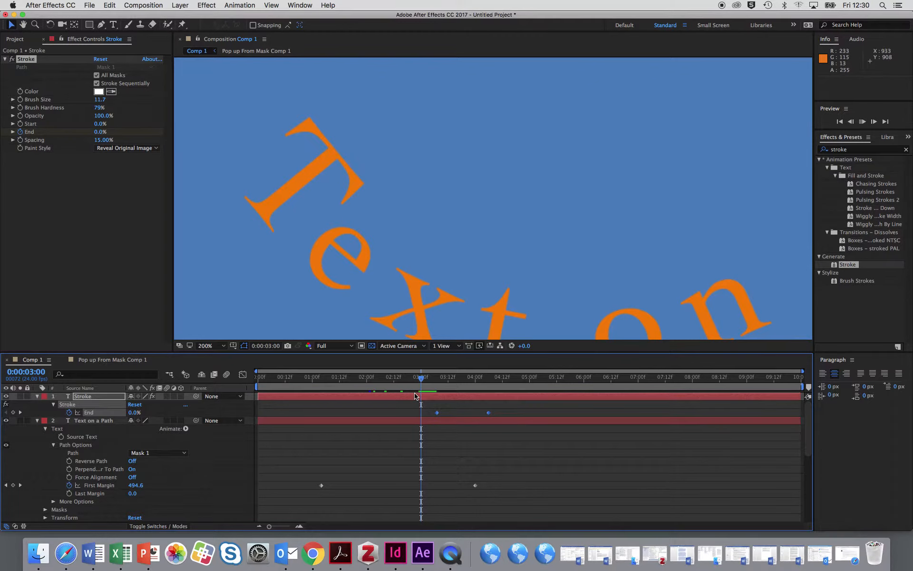
pyautogui.press('space')
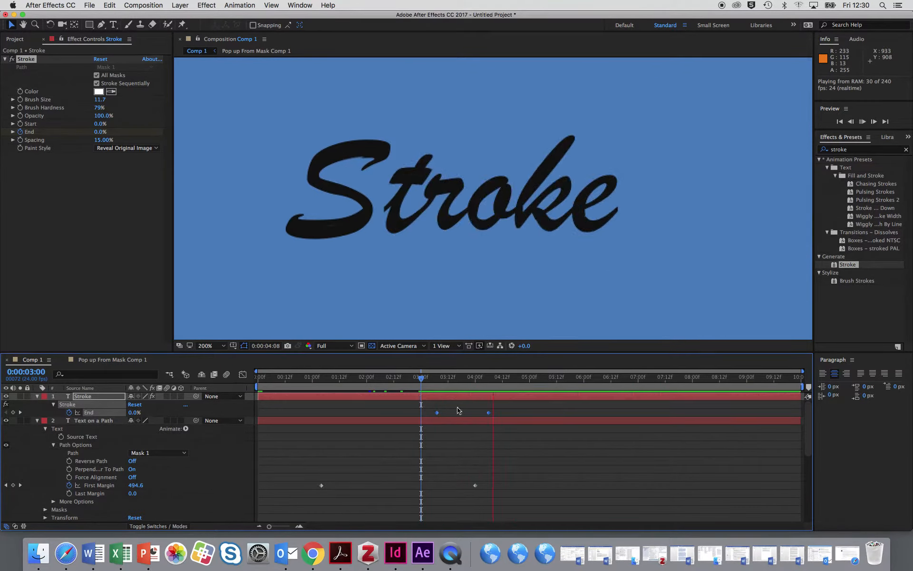
pyautogui.click(495, 426)
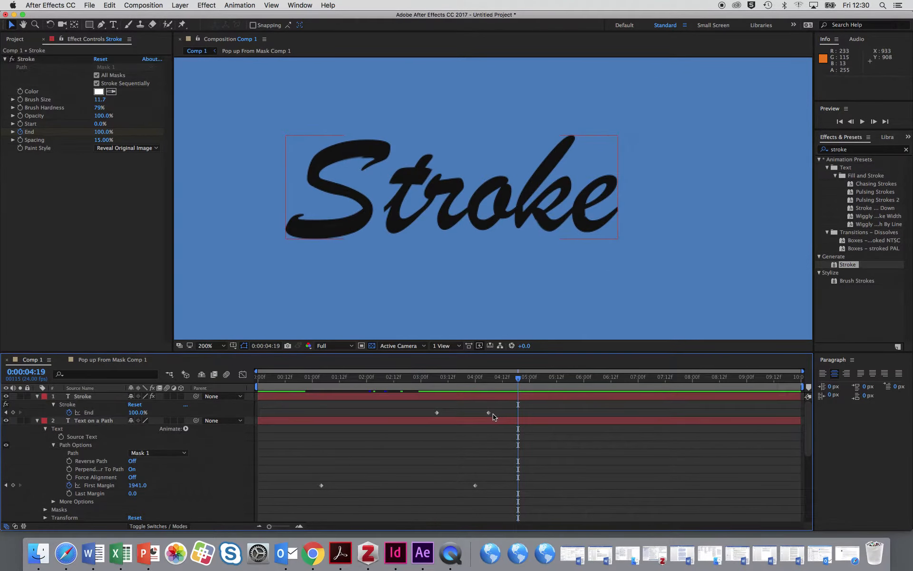
# Slow the reveal by moving the last End keyframe to about 0:00:05:12, and check it by previewing and scrubbing to 0:00:03:23.
pyautogui.moveTo(490, 414); pyautogui.dragTo(556, 413)
pyautogui.press('space')
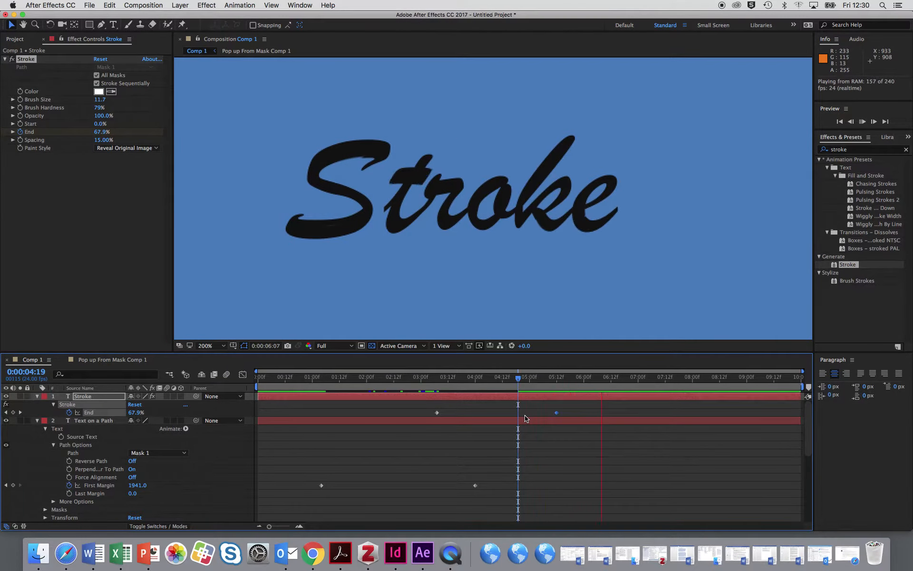
pyautogui.press('space')
pyautogui.moveTo(531, 389)
pyautogui.mouseDown()
pyautogui.moveTo(383, 389)
pyautogui.moveTo(420, 389)
pyautogui.mouseUp()
pyautogui.moveTo(473, 412); pyautogui.dragTo(473, 412)
# View the whole composition at 50% and preview all the text animations from 0:00:01:00.
pyautogui.scroll(-3, 579, 260)
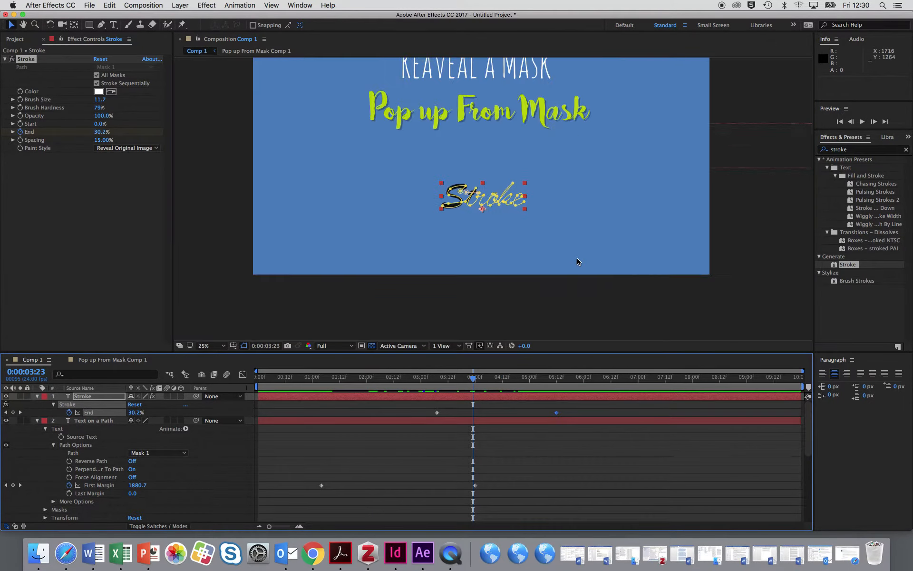
pyautogui.scroll(1, 574, 251)
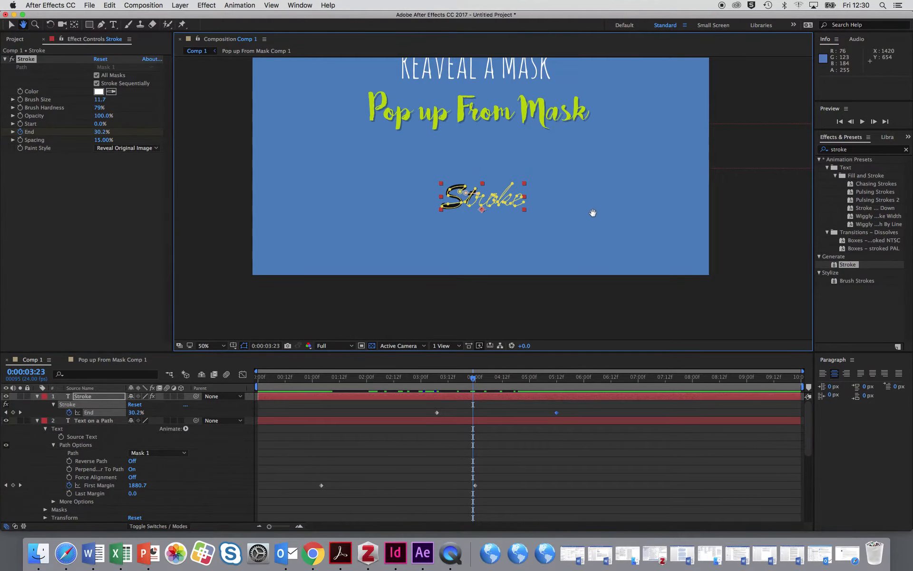
pyautogui.moveTo(593, 212); pyautogui.dragTo(597, 278)
pyautogui.press('v')
pyautogui.moveTo(473, 377); pyautogui.dragTo(312, 388)
pyautogui.press('space')
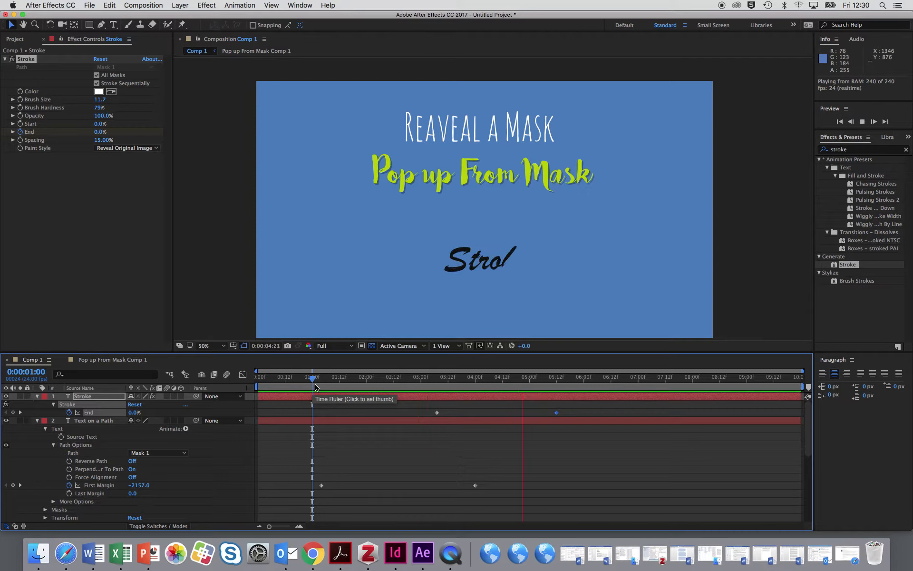
pyautogui.press('space')
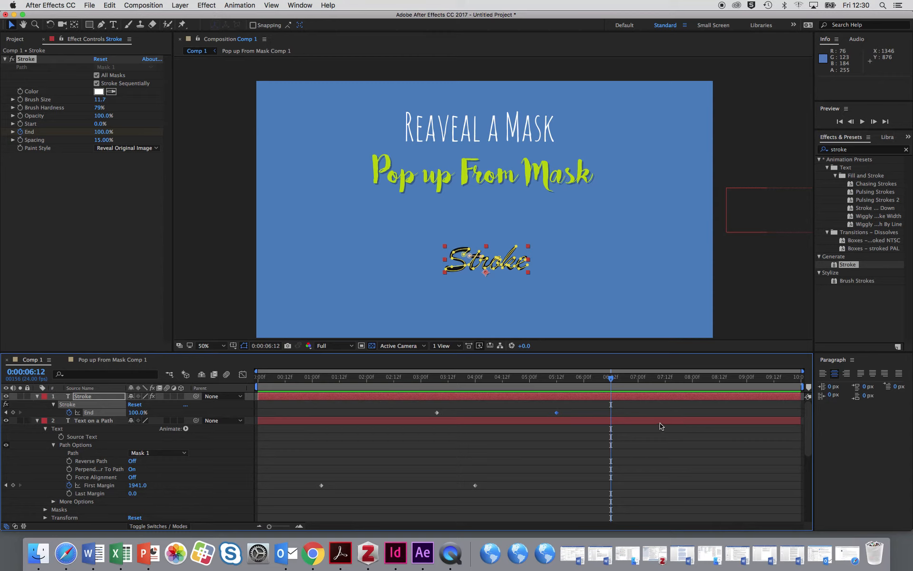
pyautogui.click(451, 553)
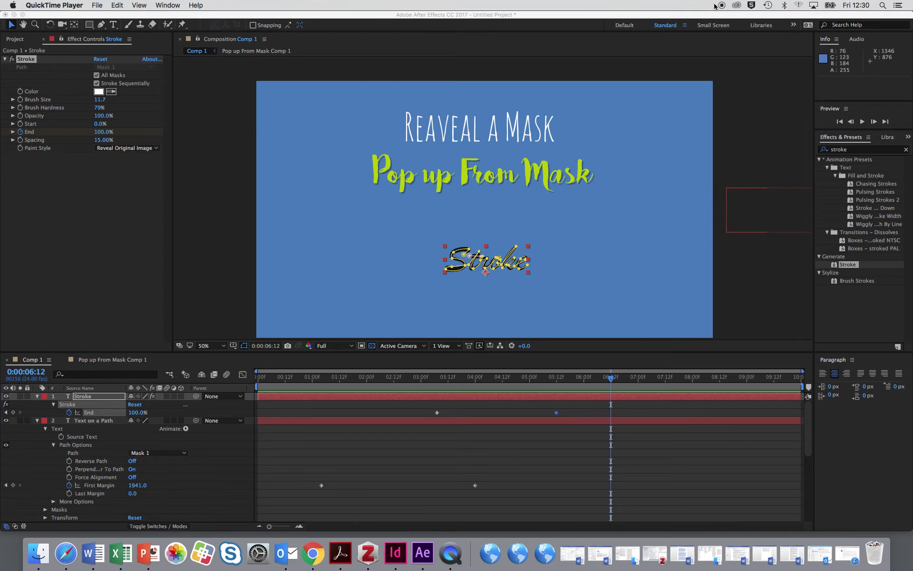